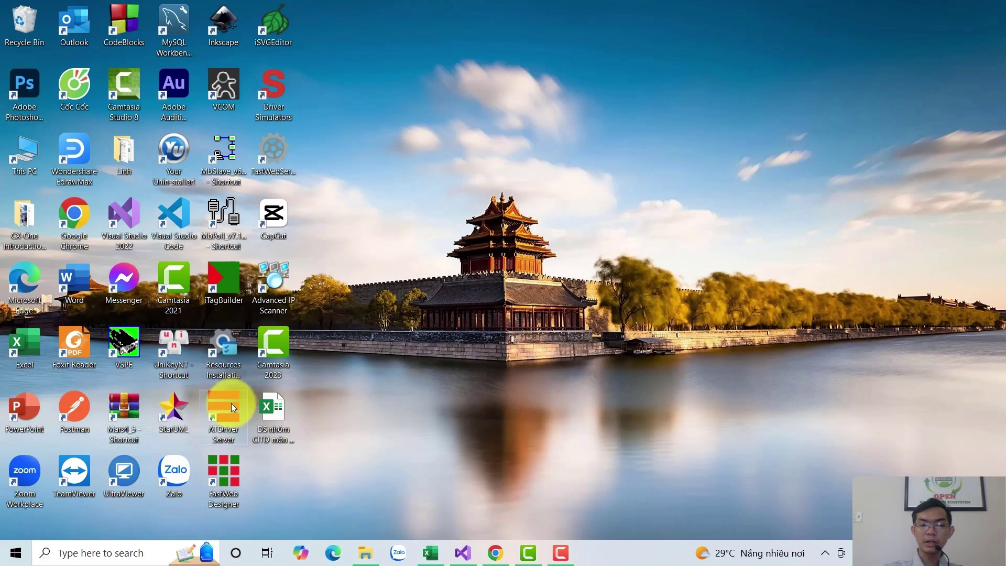
Step: Look at the ATSCADA download page in Chrome and return to the desktop
left_click(495, 553)
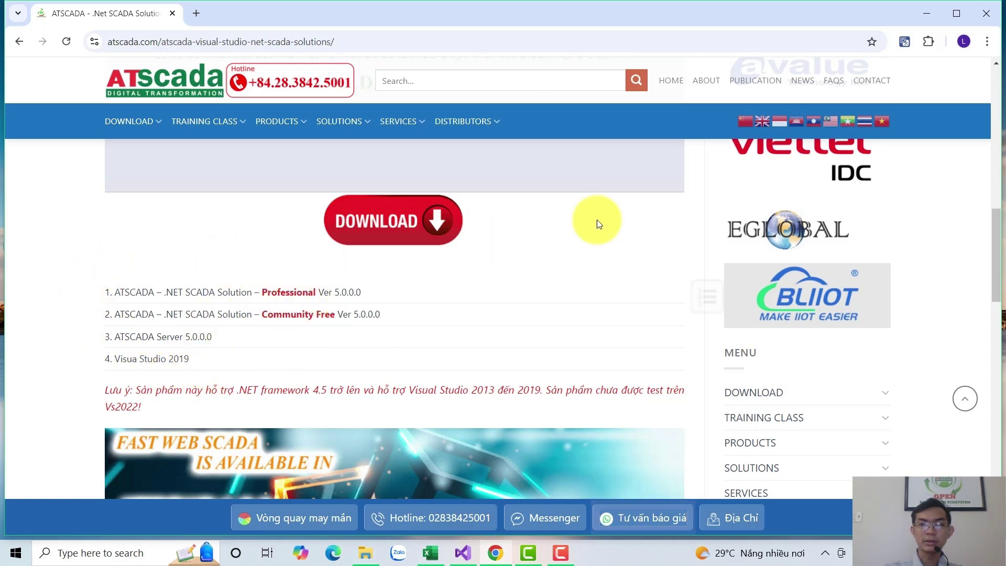
left_click(927, 14)
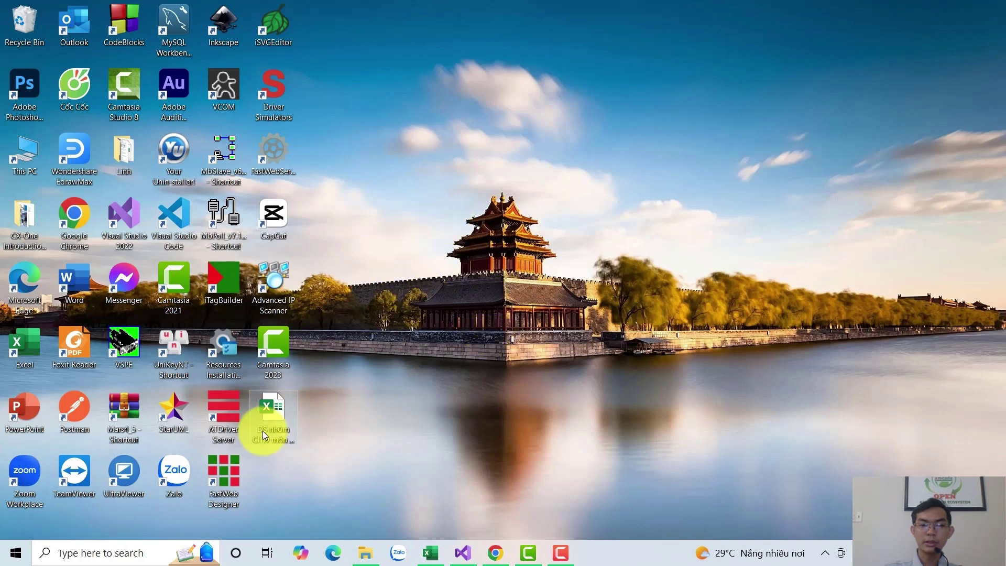
Step: Run ATDriver Server as administrator, show its window and maximize it
right_click(229, 417)
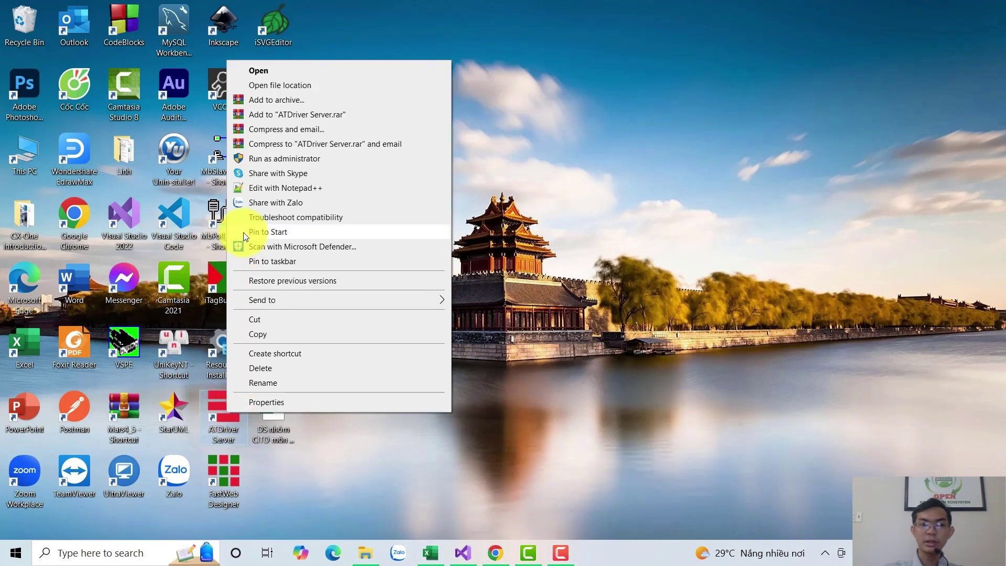
left_click(286, 162)
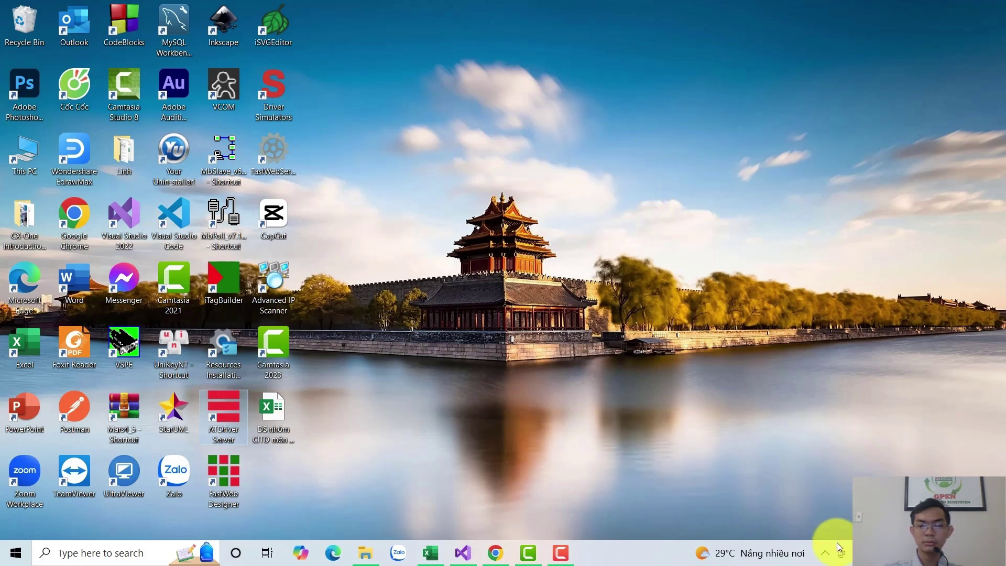
left_click(826, 551)
right_click(826, 504)
left_click(784, 483)
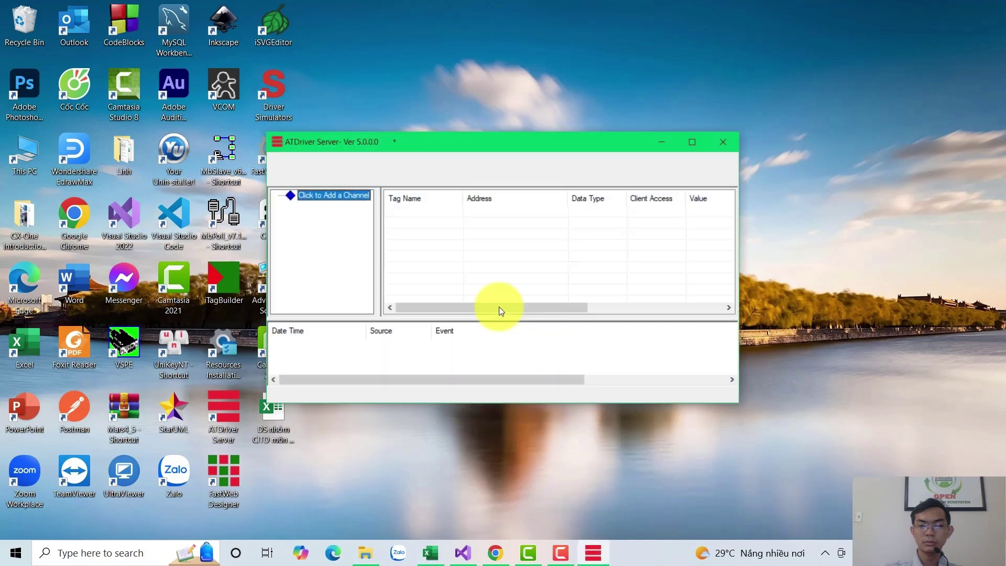
left_click(710, 140)
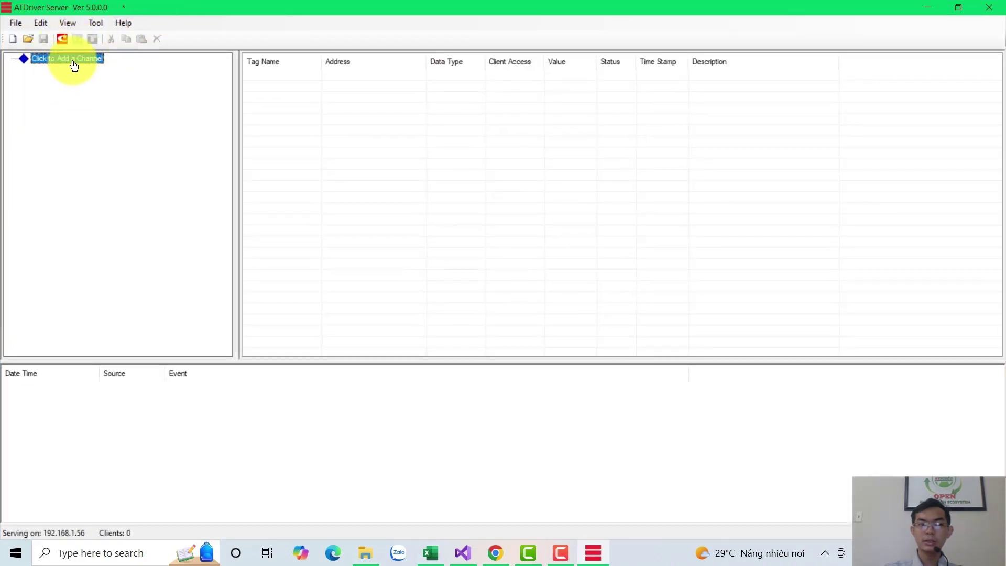
Step: Add a channel named Delta that uses the ModbusRTU.dll driver
double_click(73, 65)
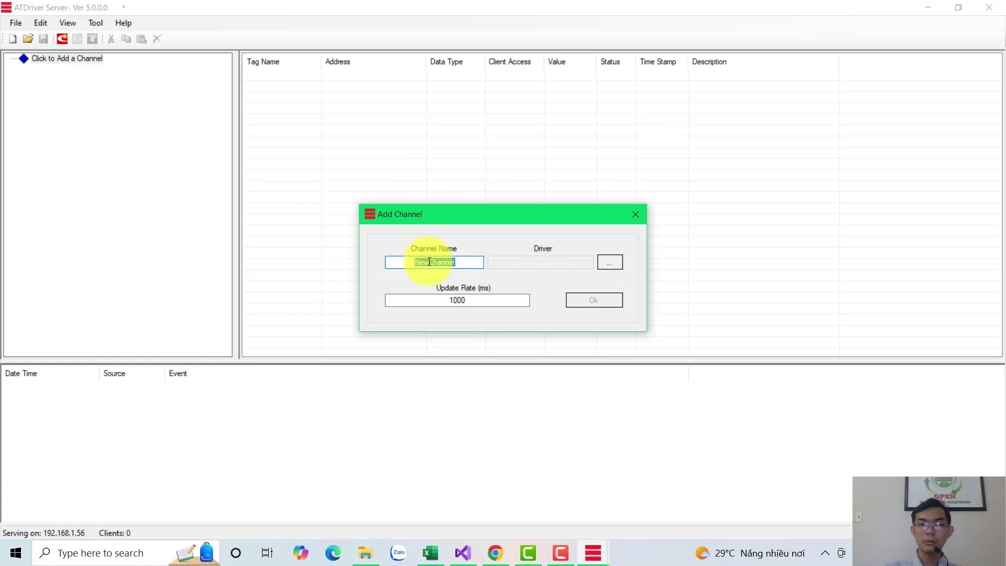
type("Delta")
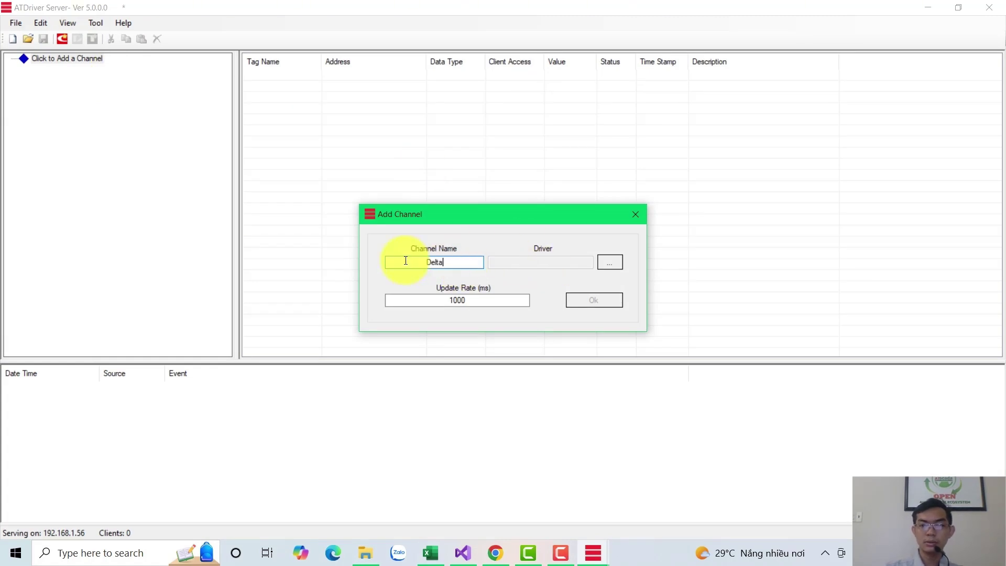
left_click(609, 262)
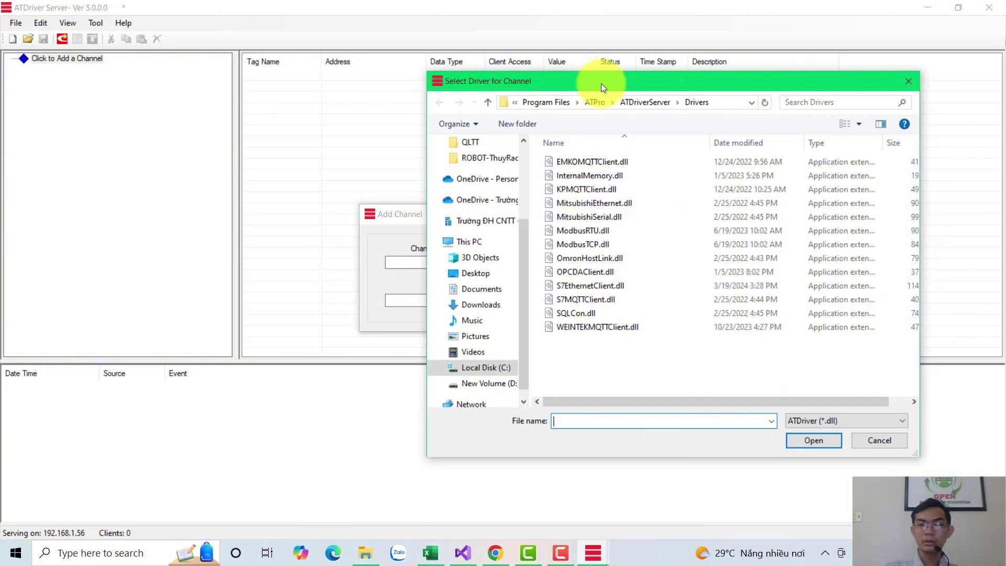
left_click_drag(601, 83, 621, 98)
left_click(618, 244)
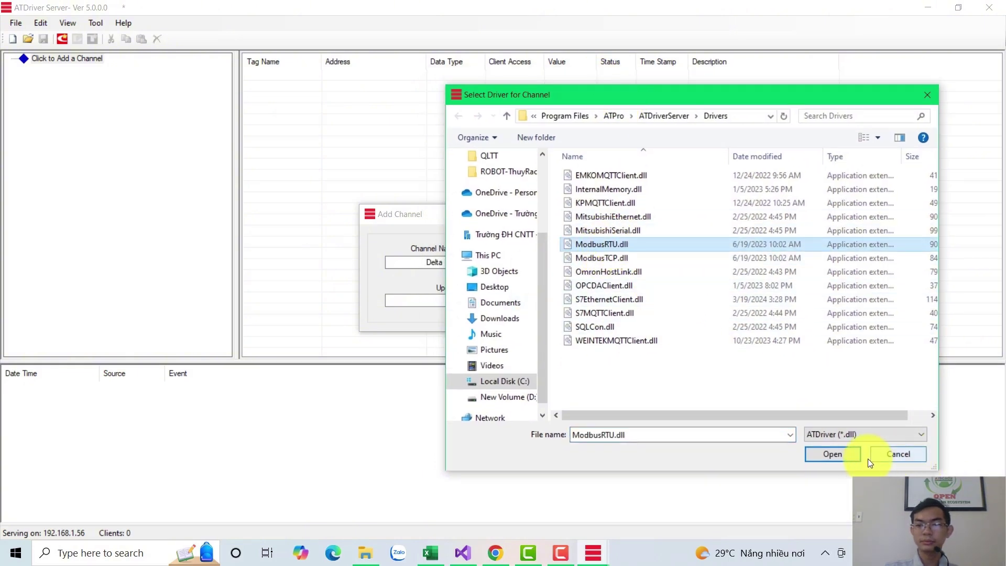
left_click(844, 454)
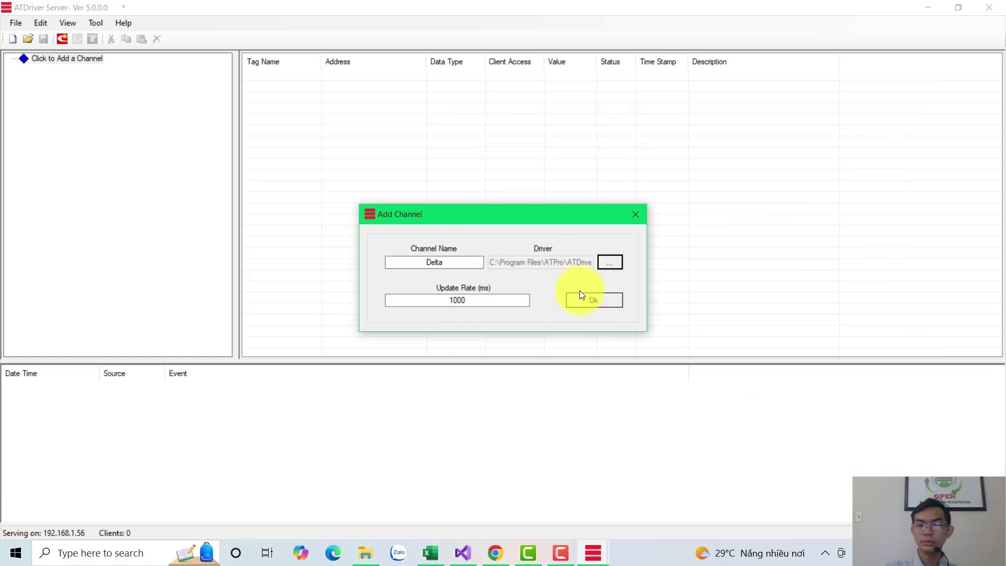
left_click(591, 302)
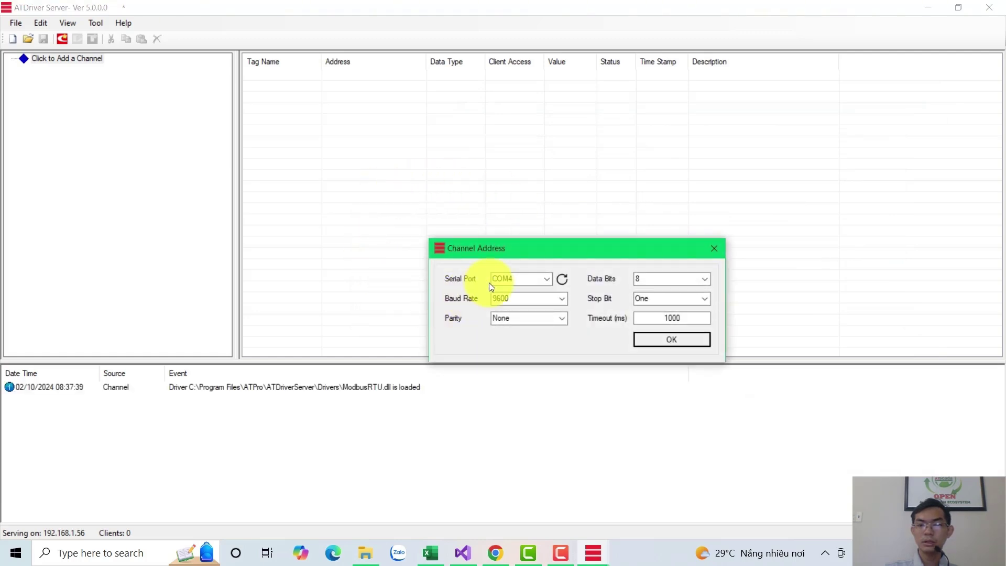
Step: Look through the serial ports offered for the channel address
left_click(545, 279)
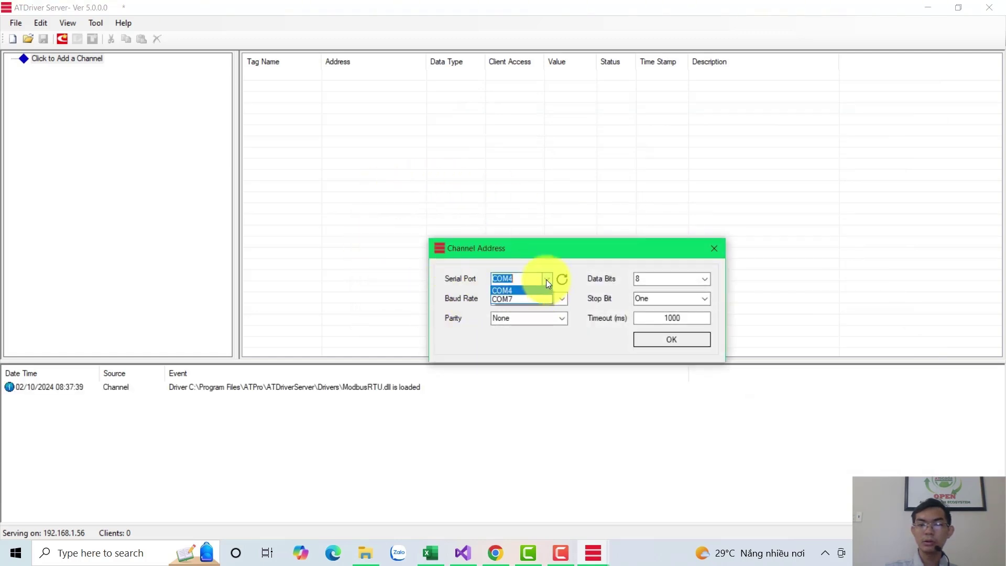
left_click(551, 277)
left_click(549, 278)
left_click(546, 277)
left_click_drag(596, 244, 593, 232)
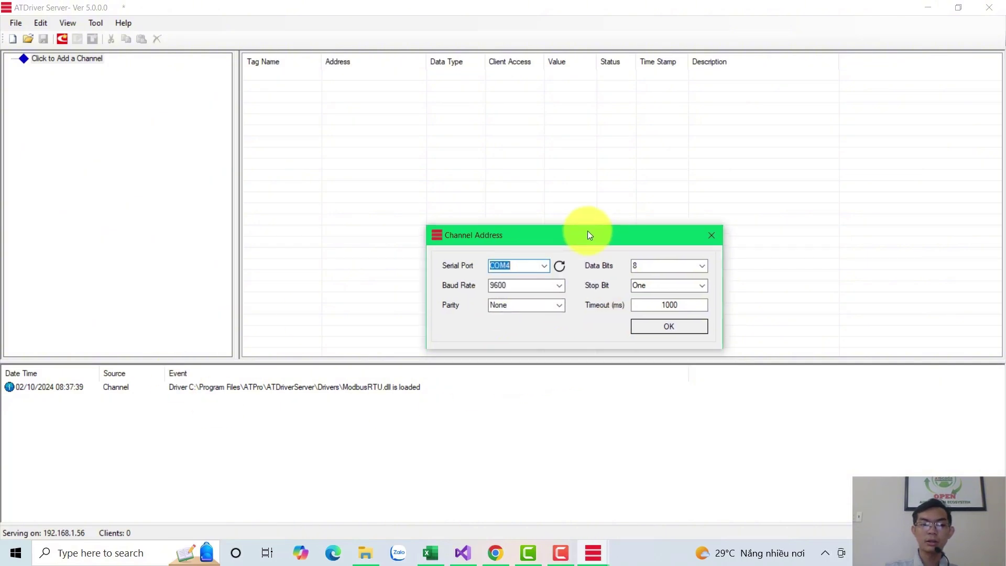
Step: Check the USB Serial Port's COM number in Device Manager and set the channel's serial port to COM7
right_click(9, 559)
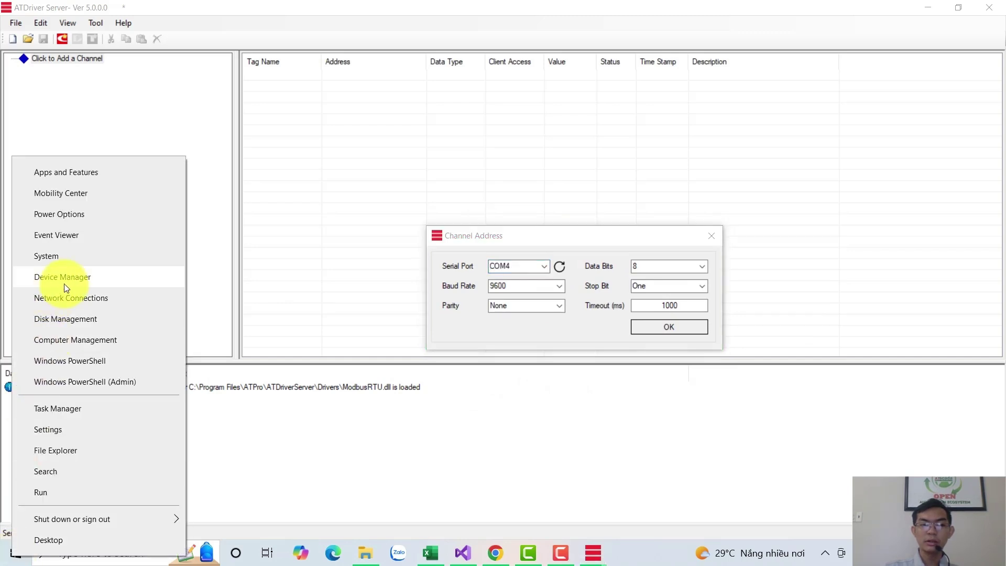
left_click(66, 287)
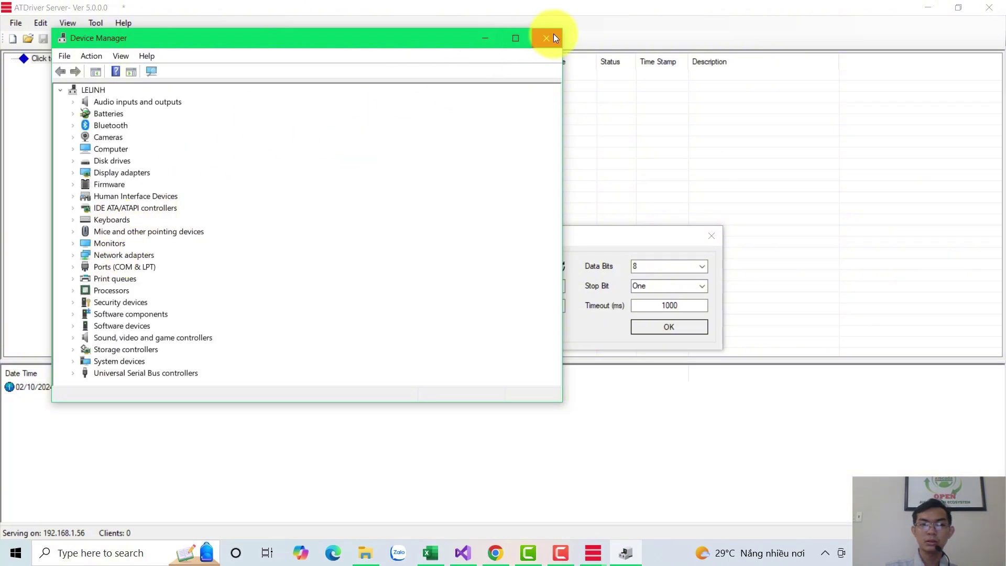
left_click(517, 37)
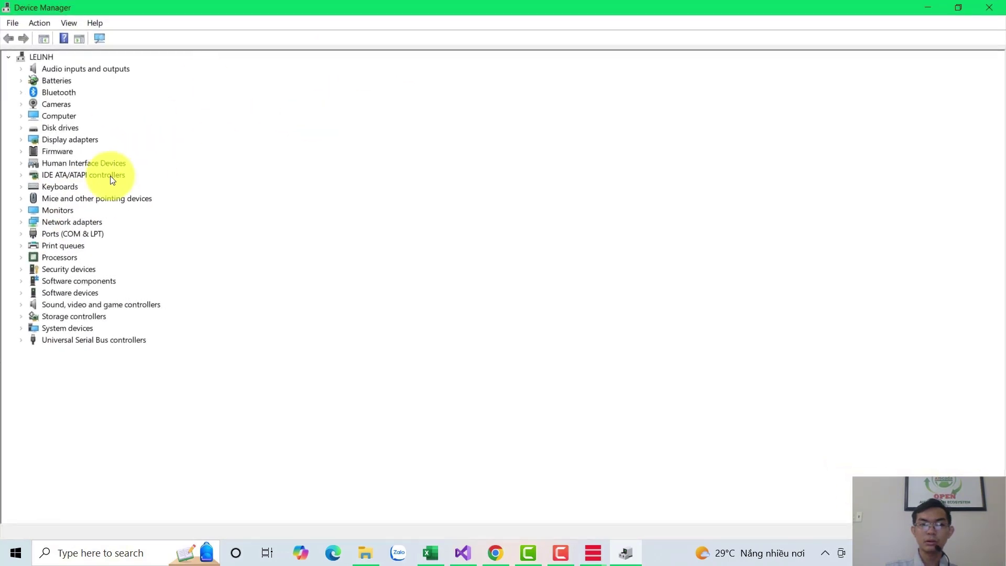
left_click(21, 234)
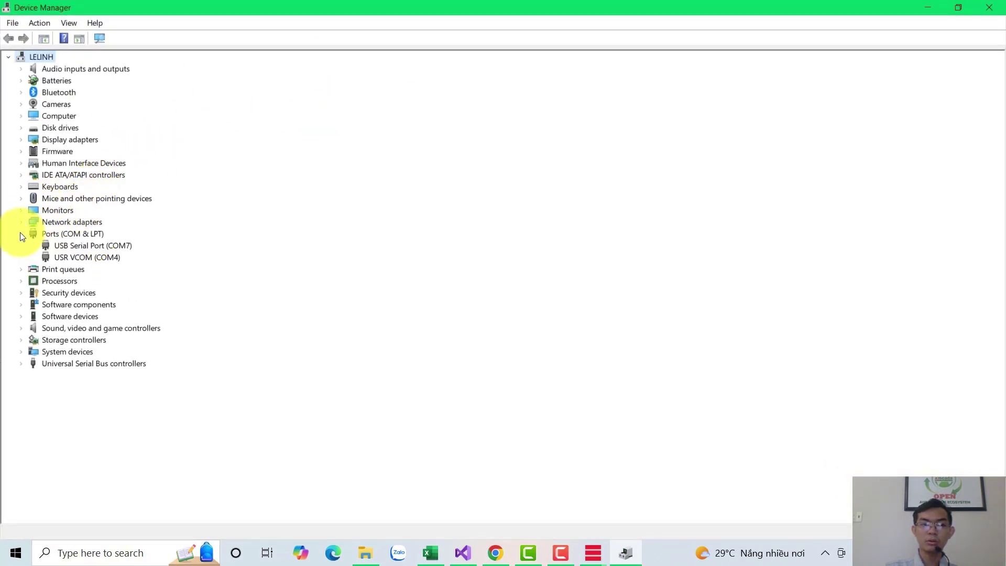
left_click(120, 249)
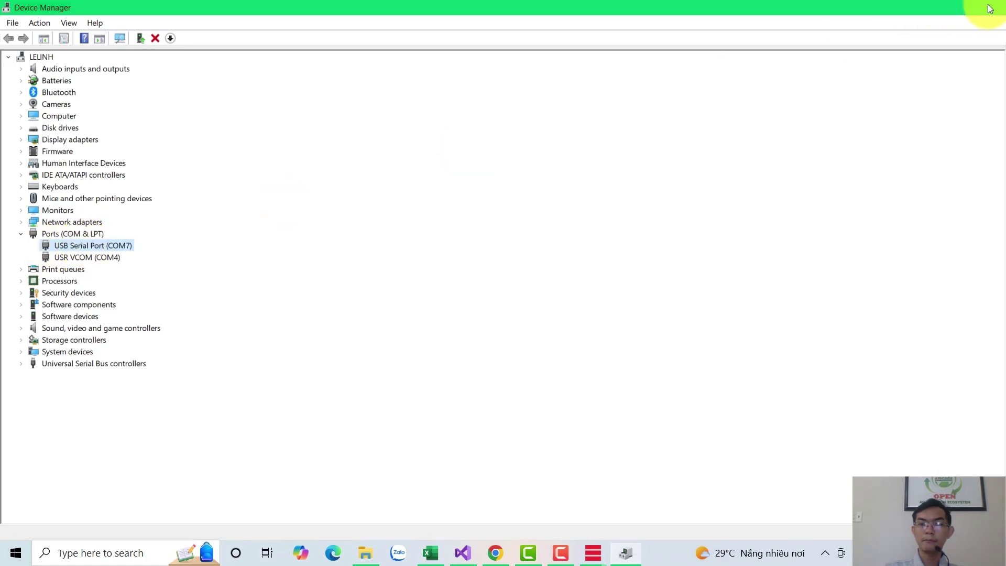
left_click(928, 7)
left_click(545, 268)
left_click(498, 287)
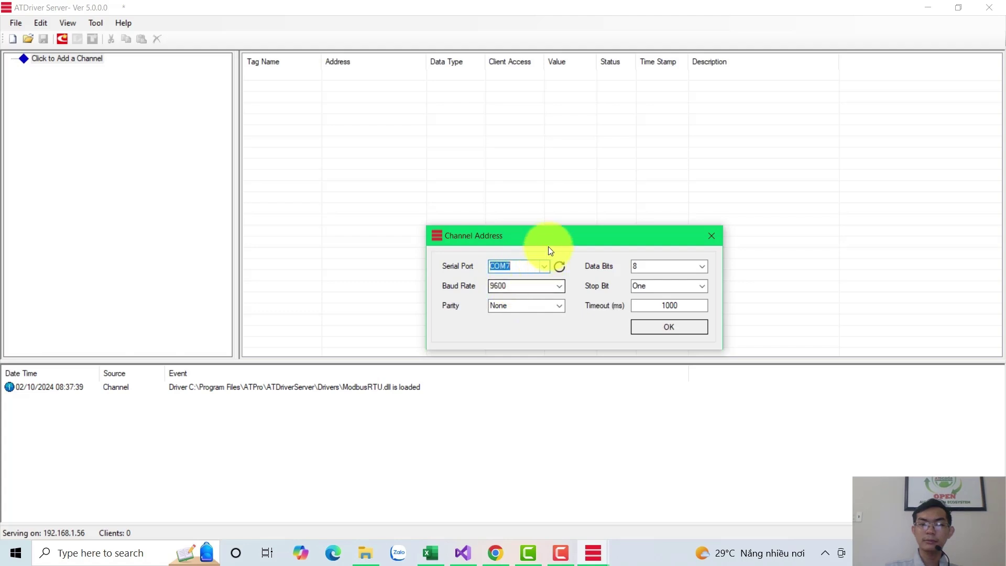
left_click_drag(540, 238, 530, 230)
double_click(516, 280)
left_click(516, 278)
double_click(510, 298)
double_click(511, 278)
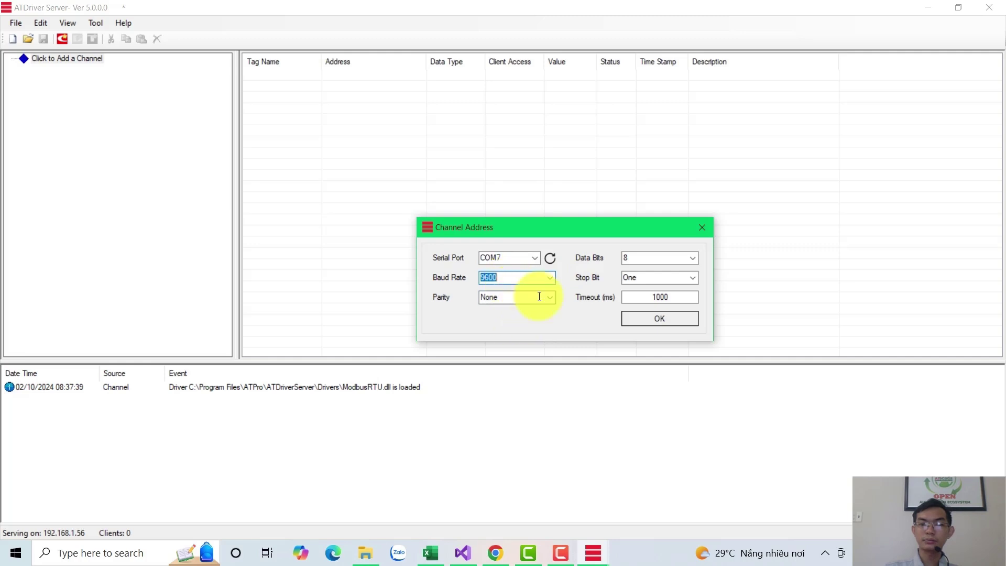
double_click(516, 258)
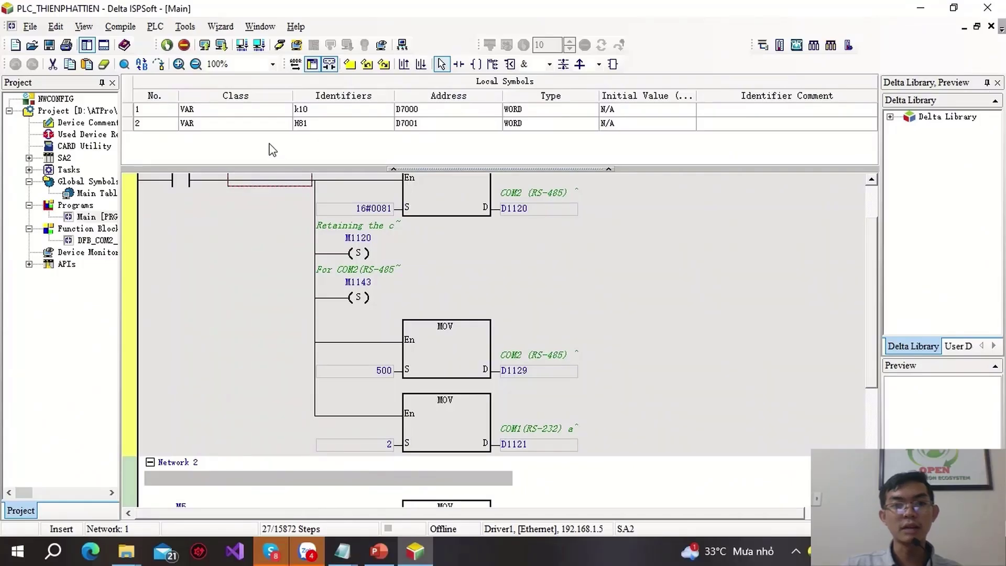
Step: In Delta ISPSoft, open the properties of Driver1 in COMMGR for modification, starting from the communication settings
left_click(186, 27)
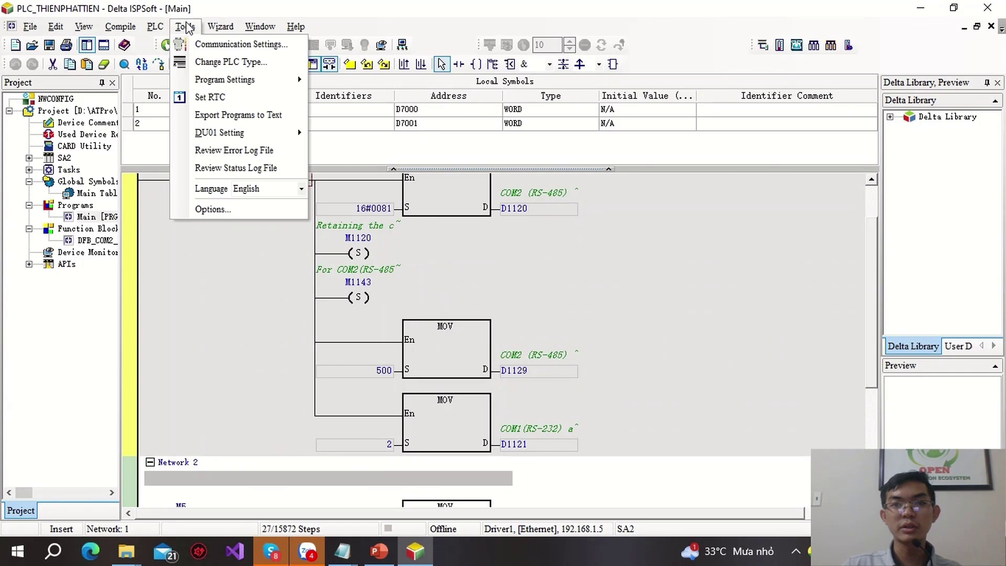
left_click(205, 45)
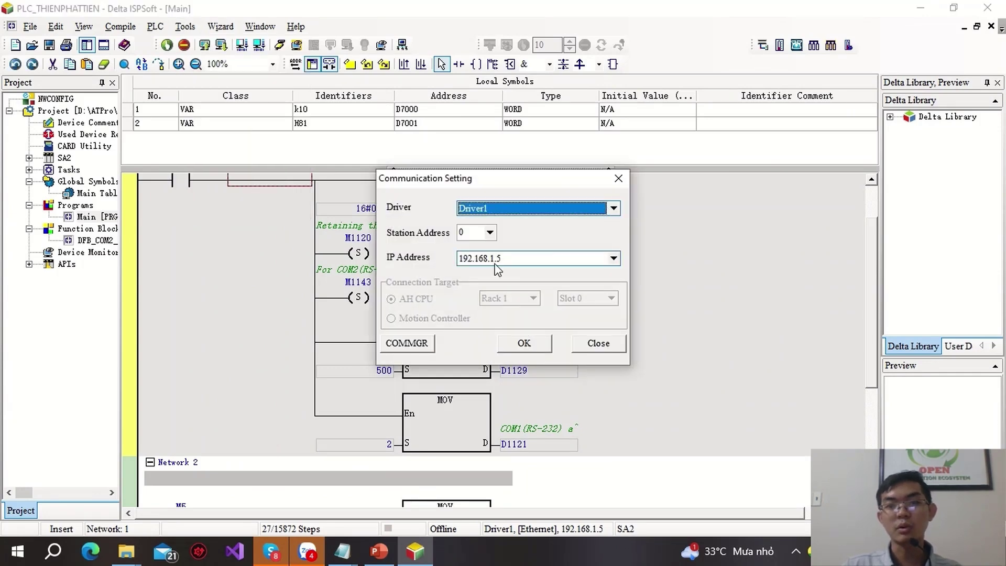
left_click(408, 344)
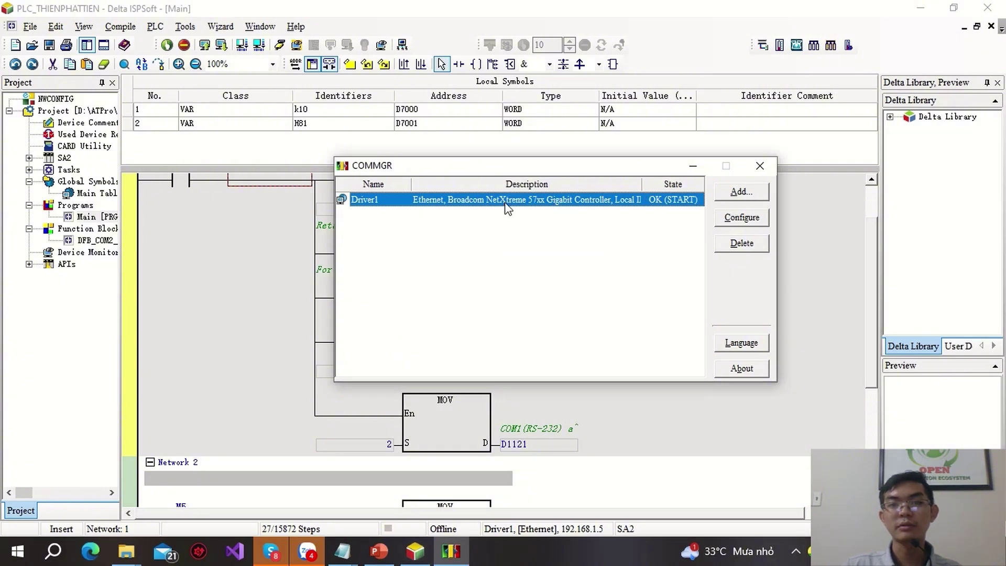
double_click(417, 203)
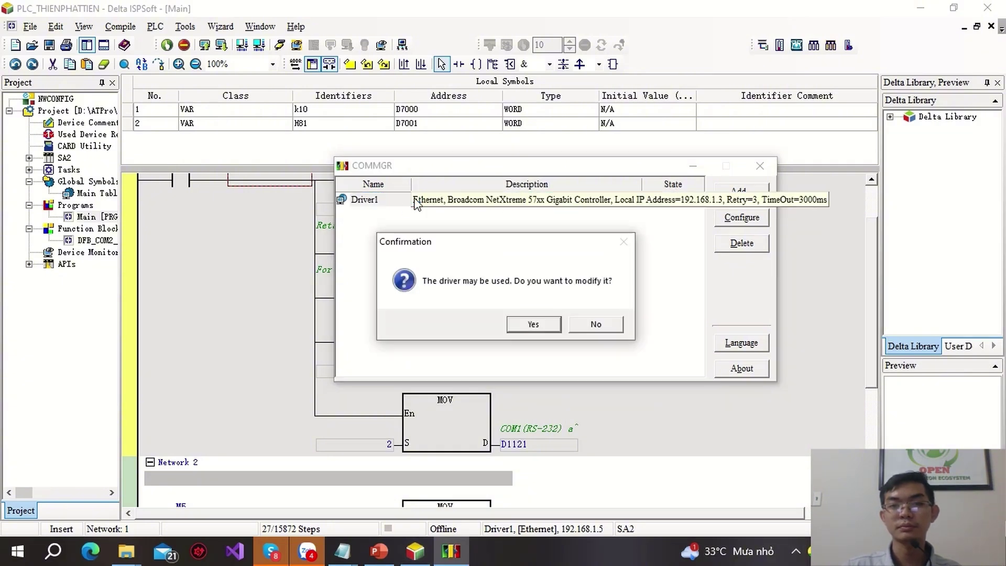
left_click(541, 326)
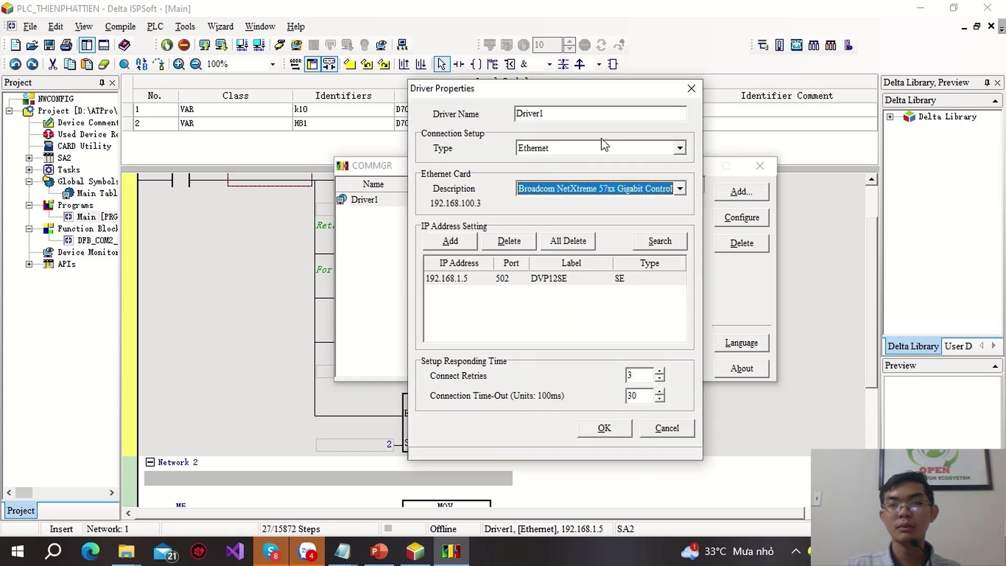
Step: Set Driver1's connection type to RS232/422/485 and its COM port to USB Serial Port (COM5)
left_click(680, 148)
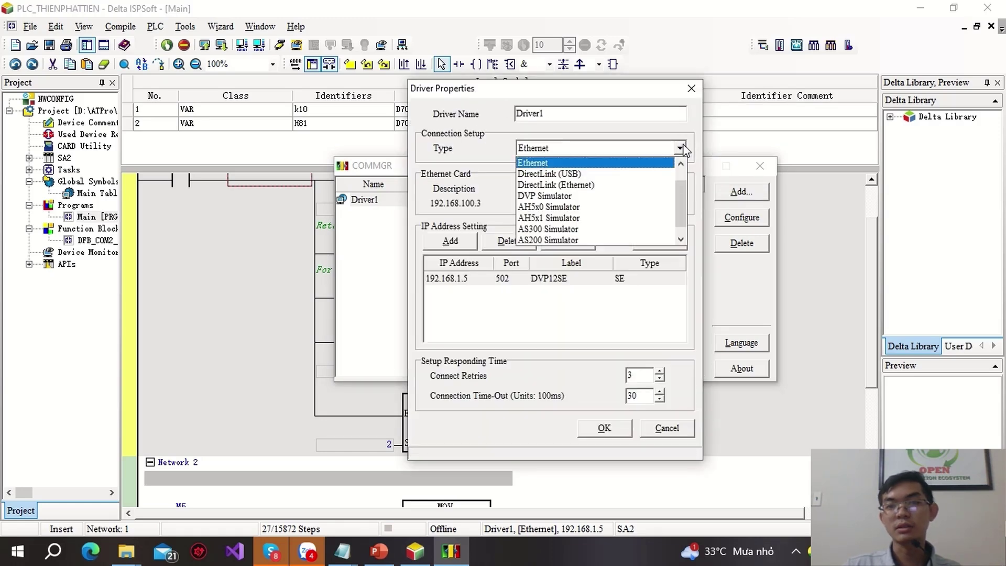
scroll(602, 199, "up", 2)
left_click(559, 163)
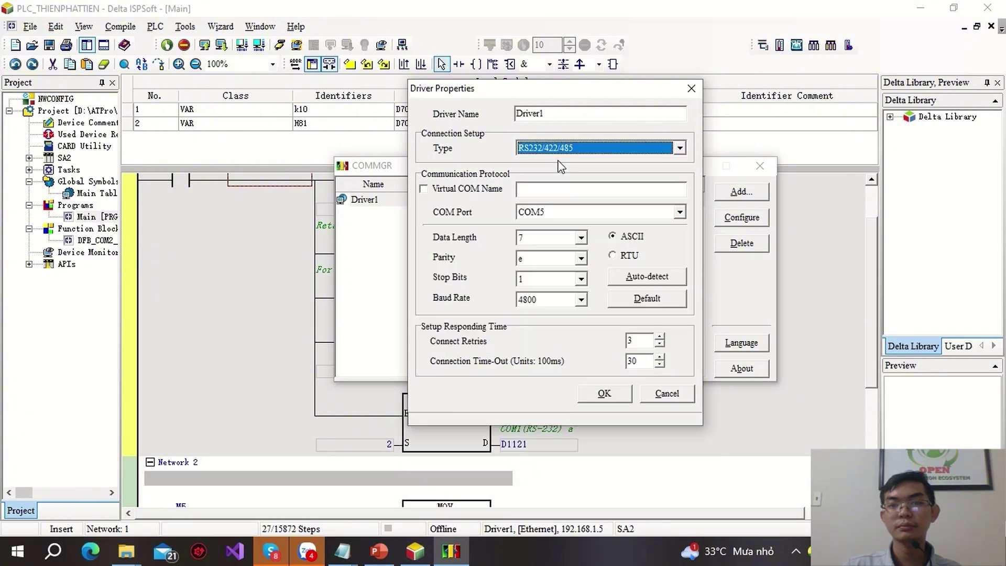
left_click(680, 213)
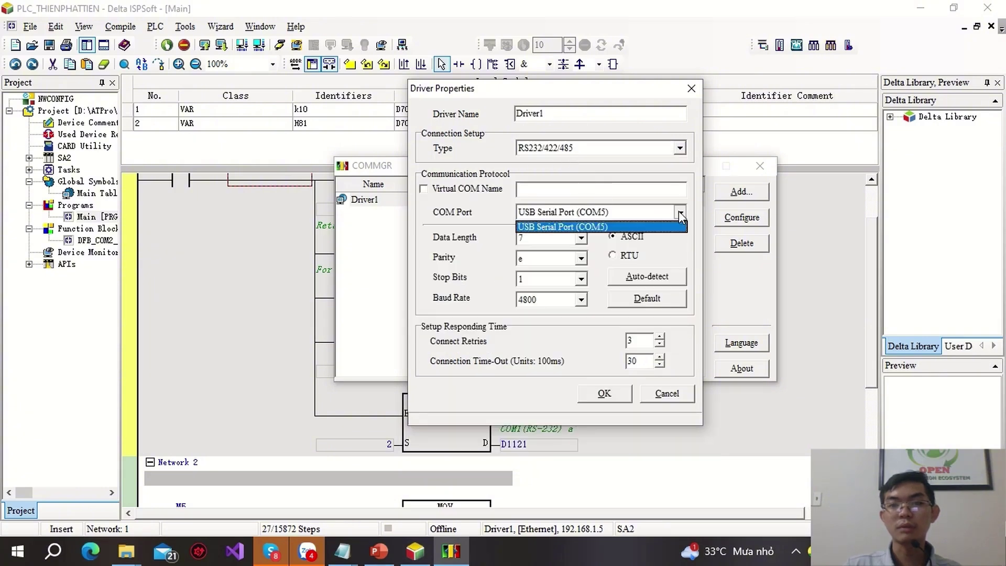
left_click(665, 228)
Step: Set Driver1 to RTU mode with a 9600 baud rate and parity n, and apply the driver properties
left_click(632, 255)
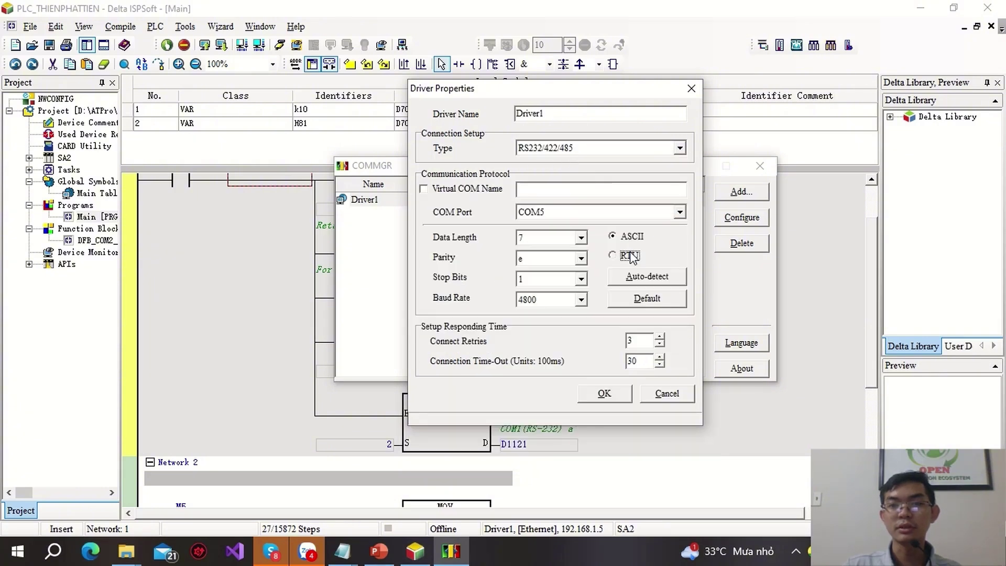
left_click(580, 299)
left_click(542, 326)
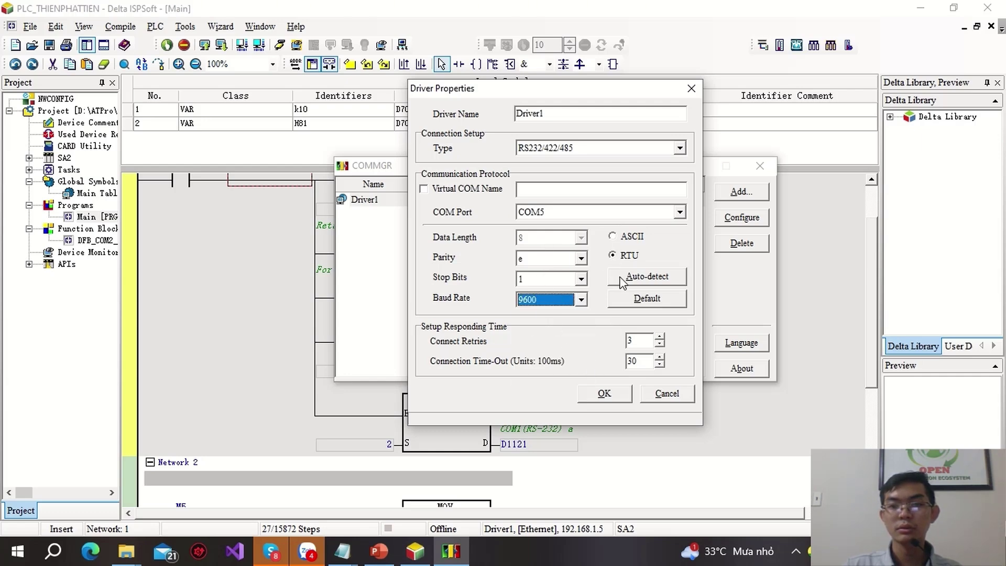
left_click(581, 258)
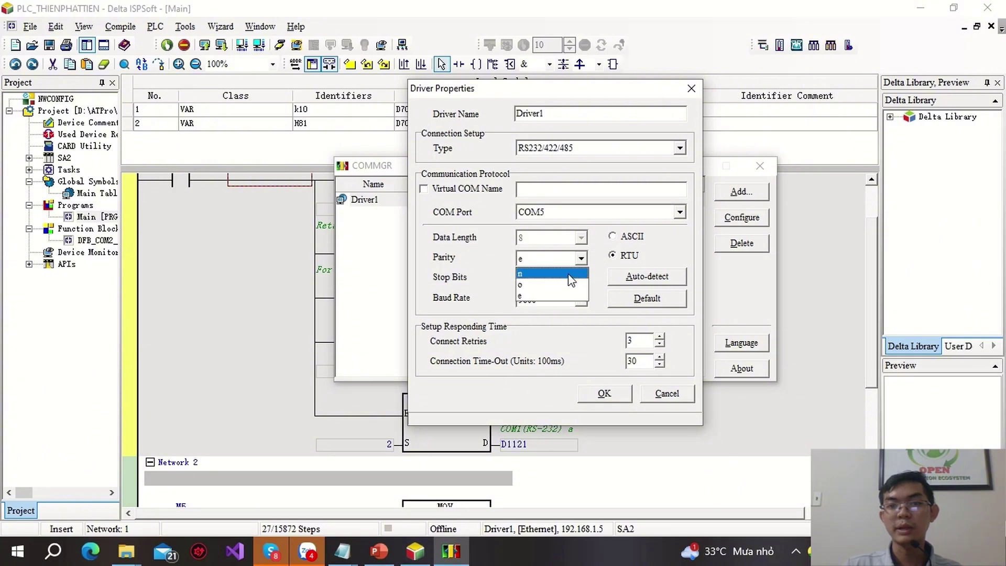
left_click(562, 276)
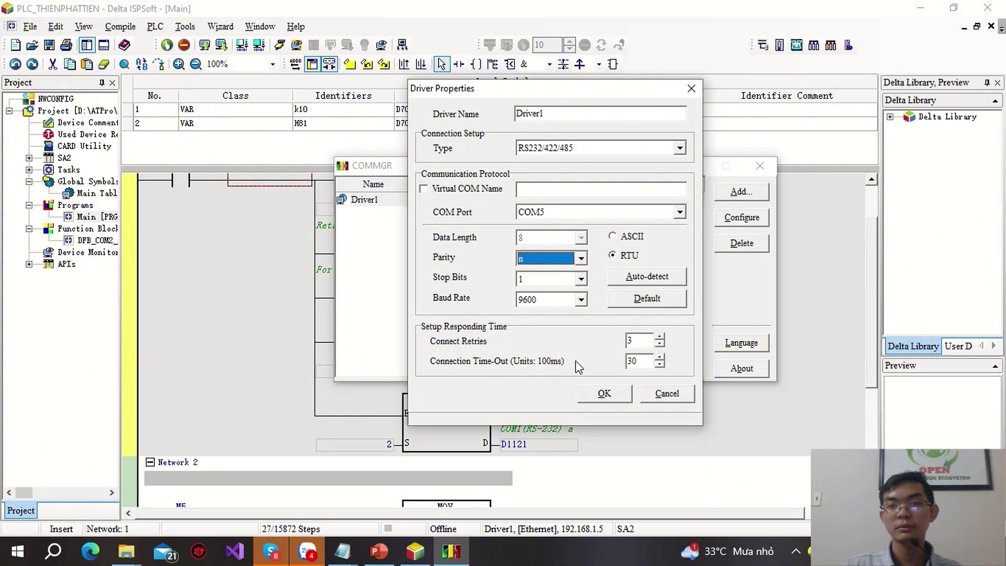
left_click(603, 395)
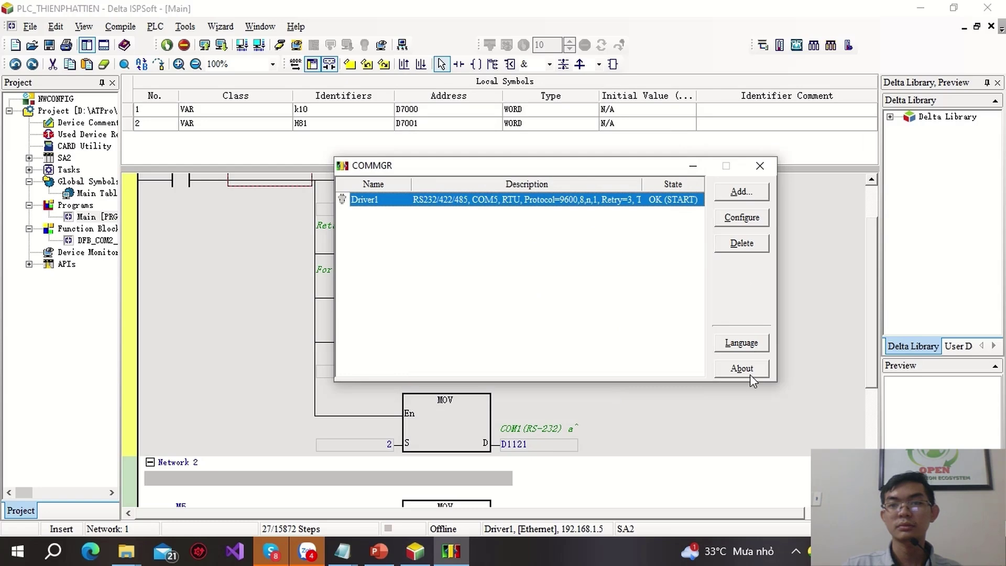
Step: Close the driver manager, confirm Driver1 in the communication settings, and review the ladder networks of the Main program
left_click(759, 166)
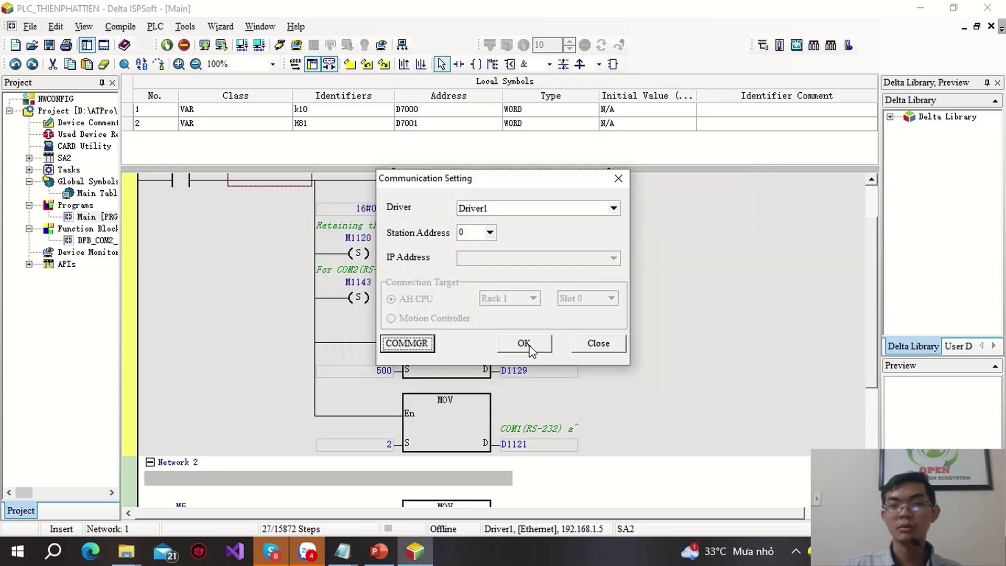
left_click(524, 344)
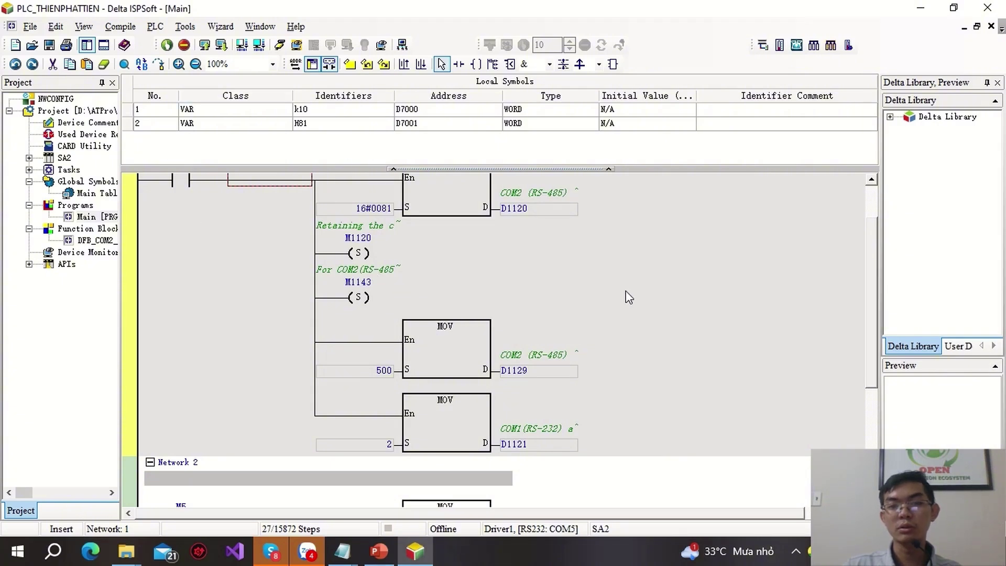
scroll(642, 262, "up", 1)
scroll(718, 241, "down", 3)
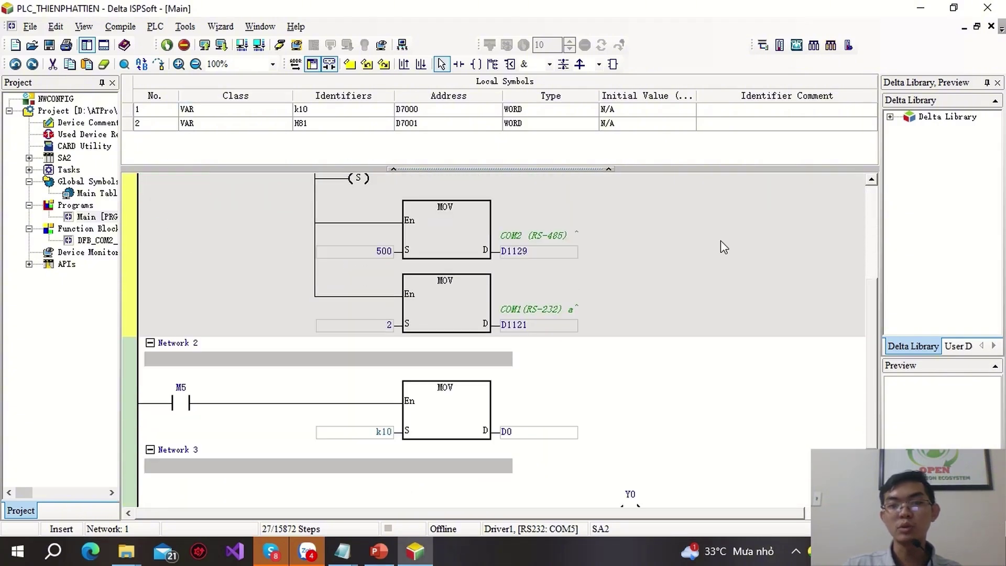
scroll(610, 322, "down", 1)
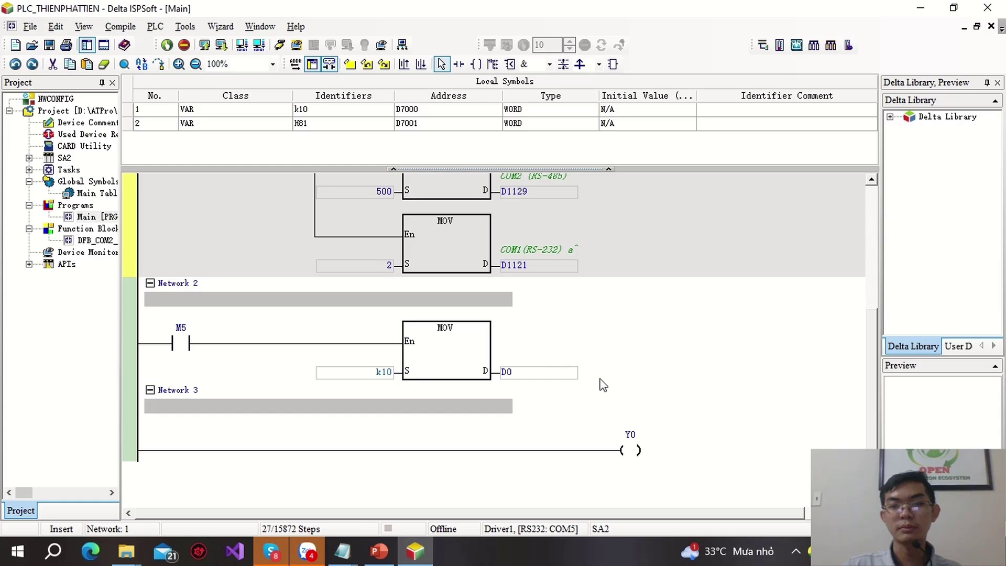
scroll(639, 389, "up", 3)
scroll(613, 332, "down", 1)
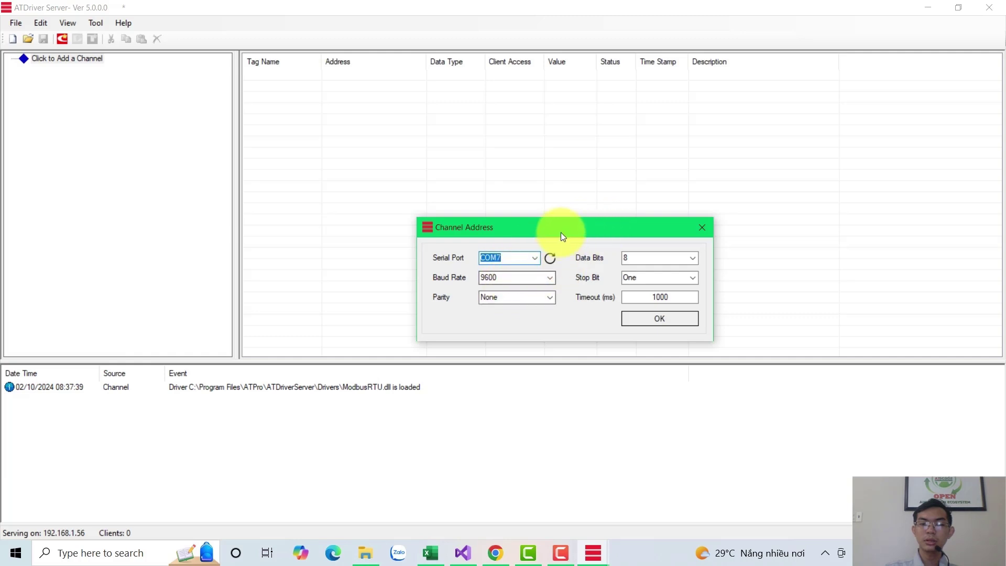
Step: In ATDriver Server, select a baud rate of 9600 for the channel and confirm its address settings
left_click(547, 277)
left_click(553, 276)
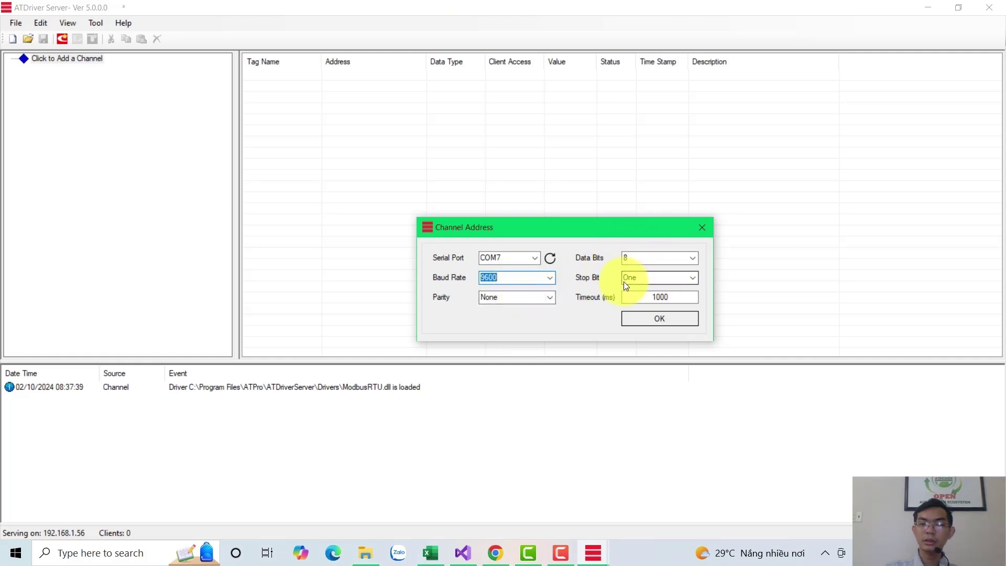
left_click(662, 319)
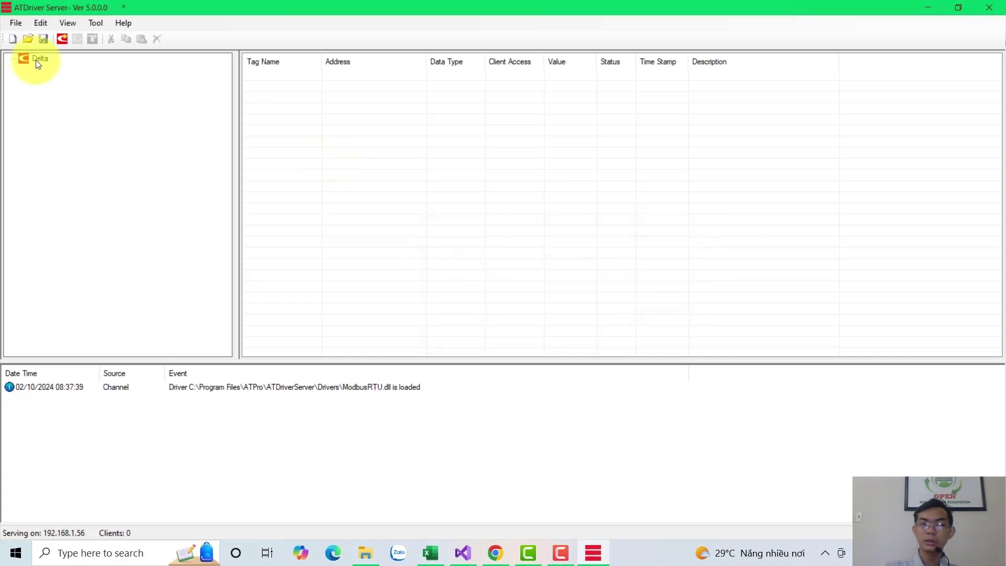
Step: Start a new device under the Delta channel and name it DVP-12SA2
left_click(38, 60)
right_click(38, 60)
left_click(85, 64)
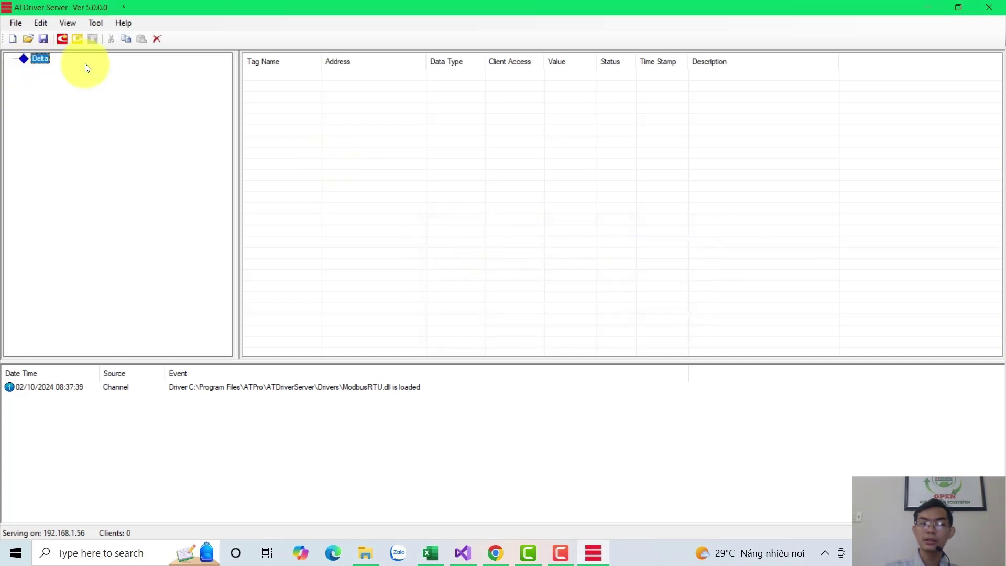
left_click(511, 283)
left_click_drag(511, 283, 448, 283)
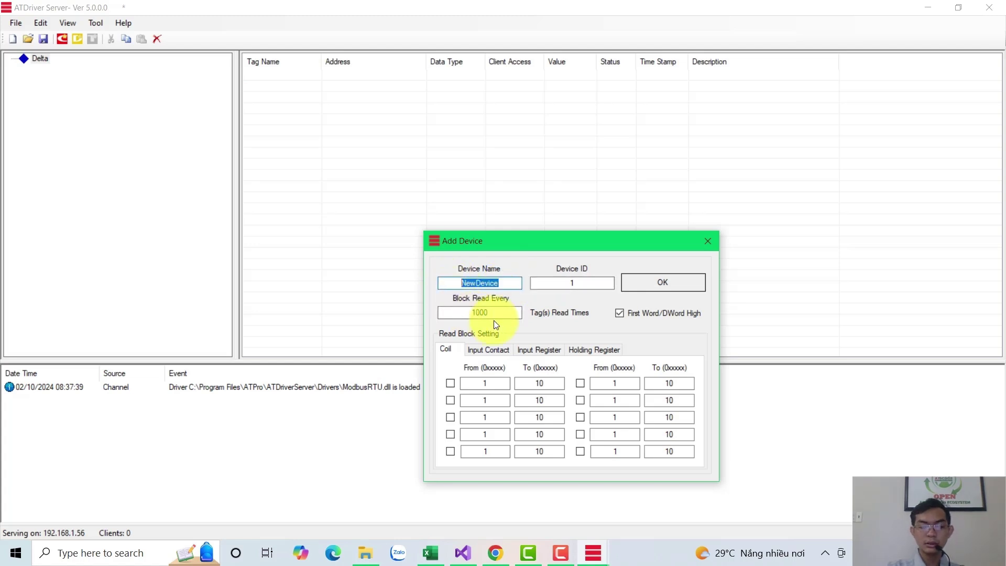
type("DVP")
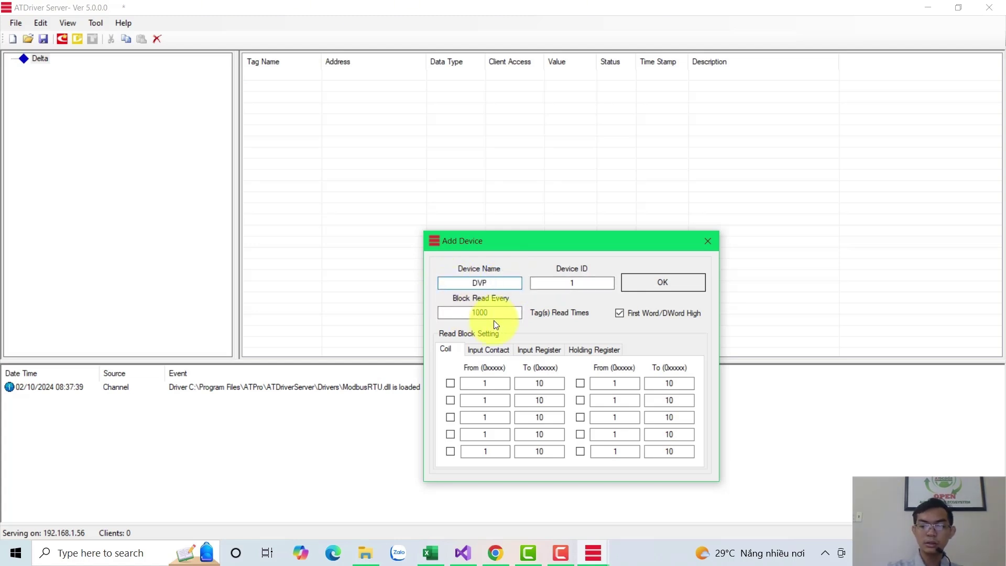
type("-12SA")
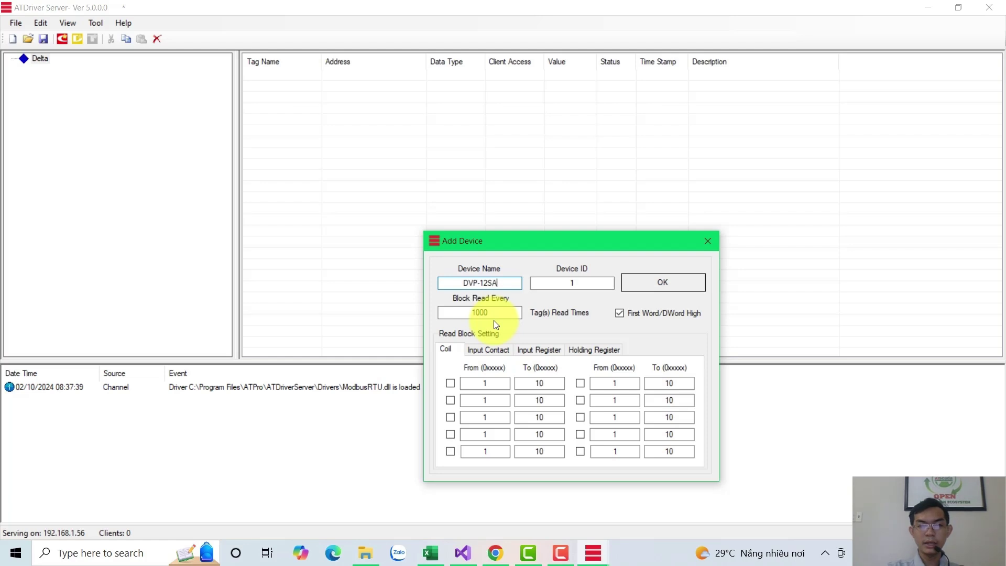
type("2")
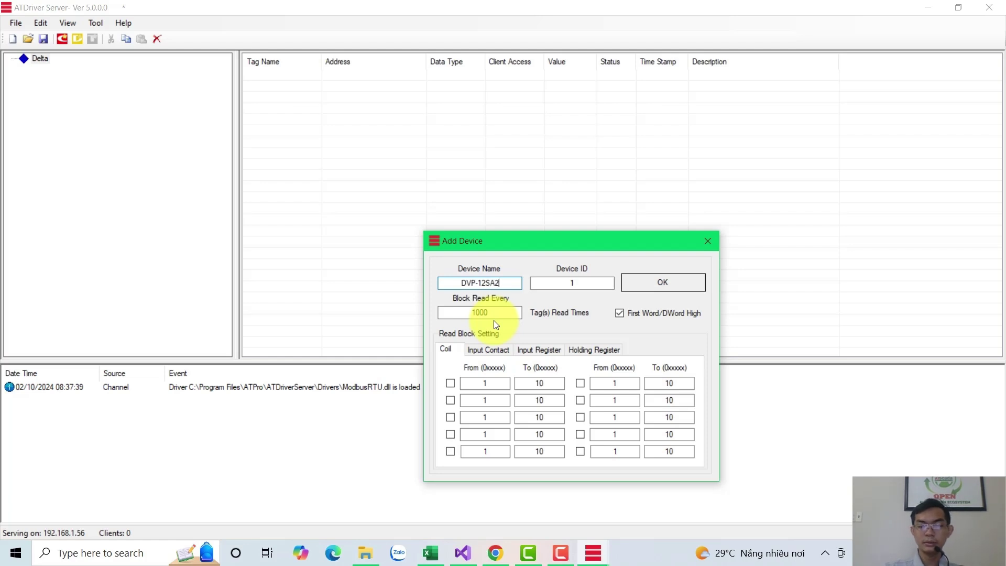
Step: Set the new device's ID to 2
left_click(582, 281)
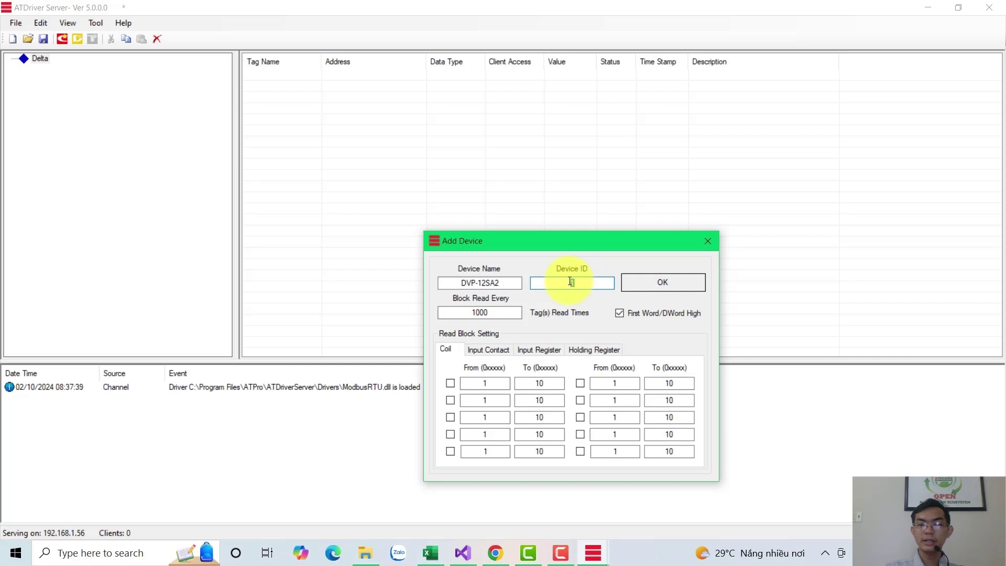
double_click(582, 284)
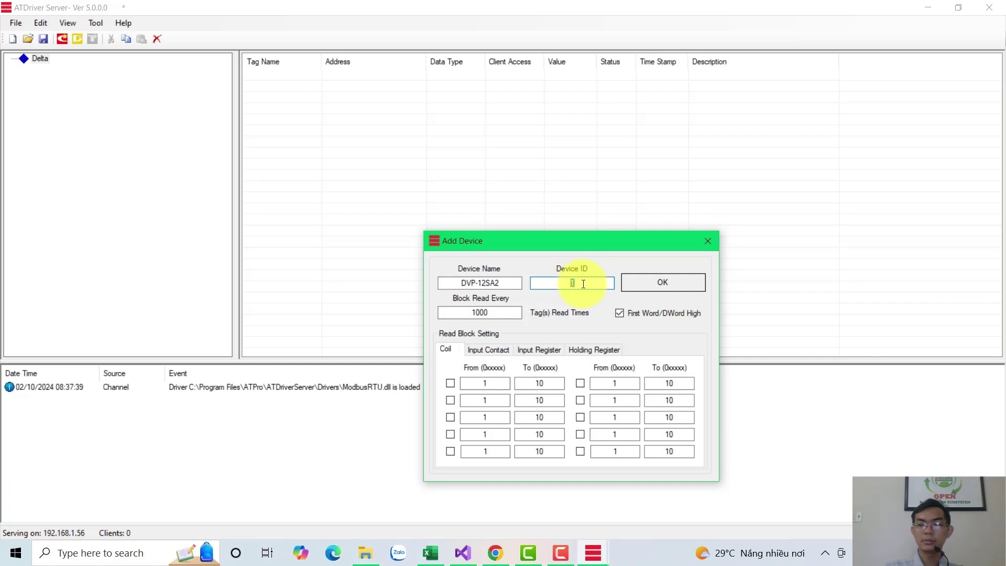
type("2")
left_click(666, 283)
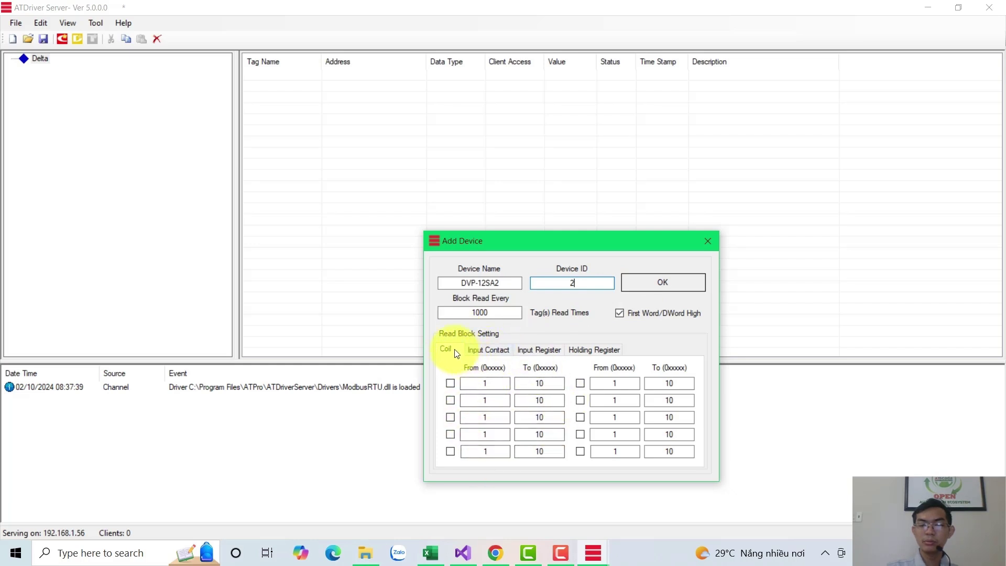
Step: Look through the coil, contact and register read block settings, and add the device with the default block values
left_click(495, 355)
left_click(545, 356)
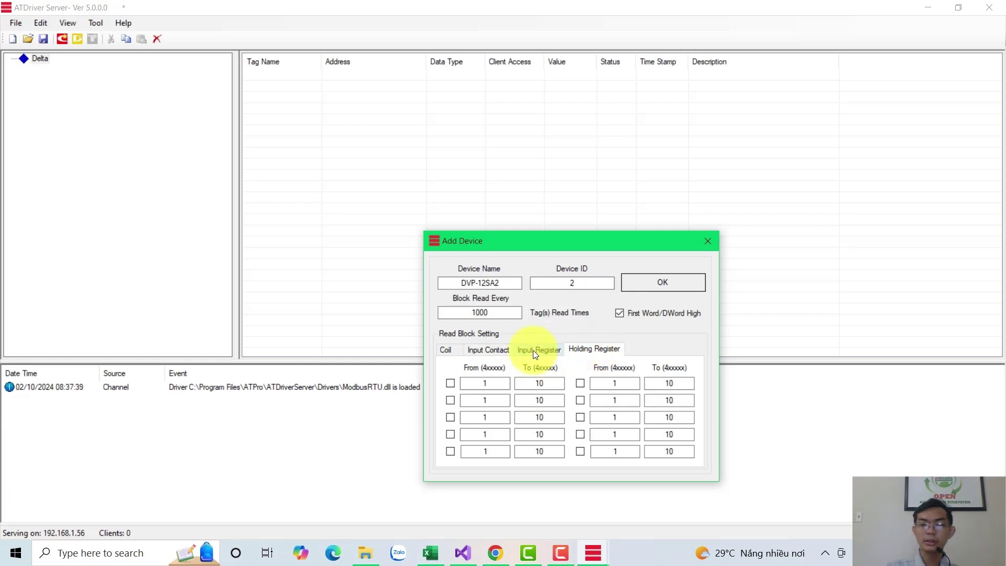
left_click(450, 351)
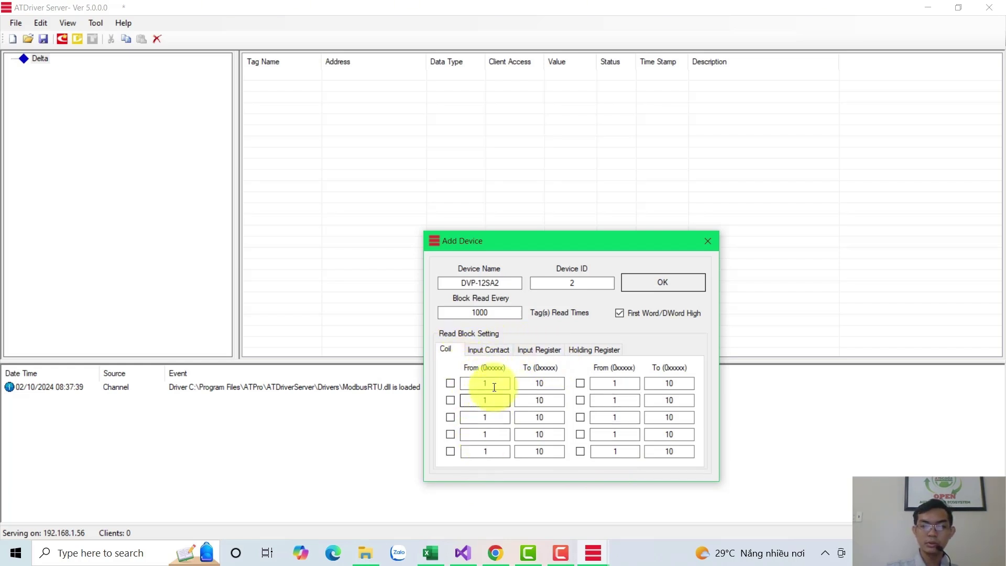
left_click(509, 387)
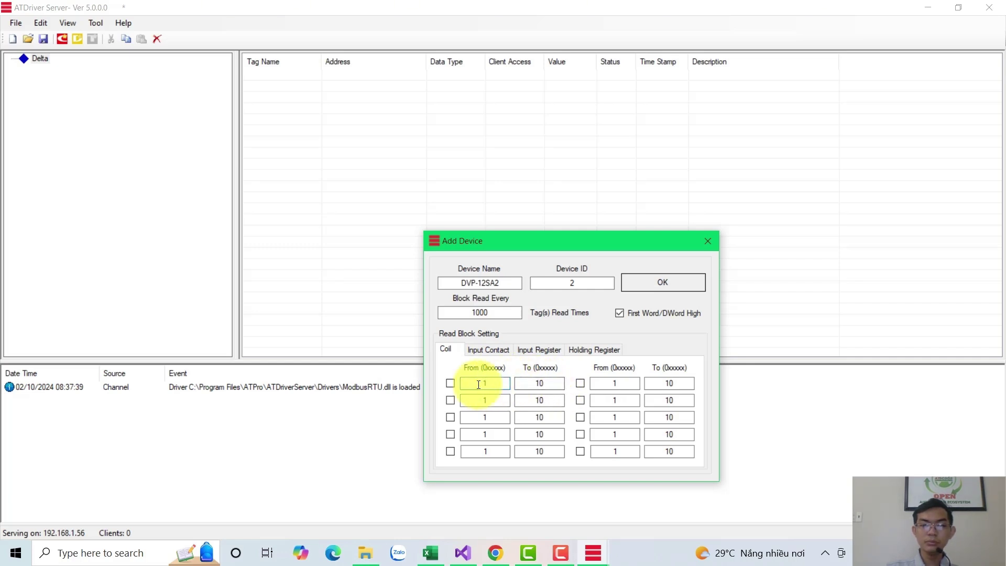
left_click(495, 315)
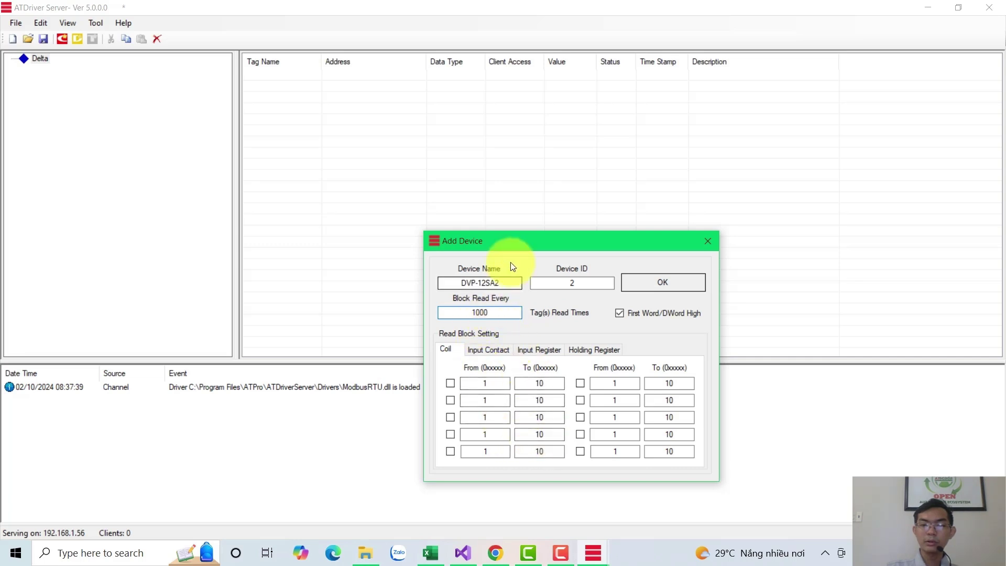
left_click_drag(505, 241, 494, 236)
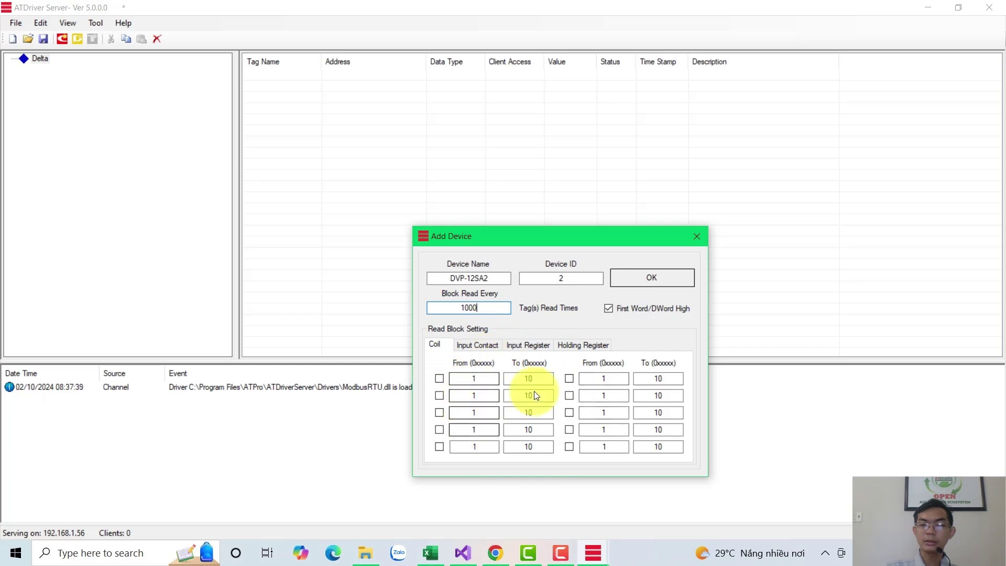
left_click(654, 277)
Step: Start a new tag in the DVP-12SA2 device and select its default name for replacement
left_click(59, 68)
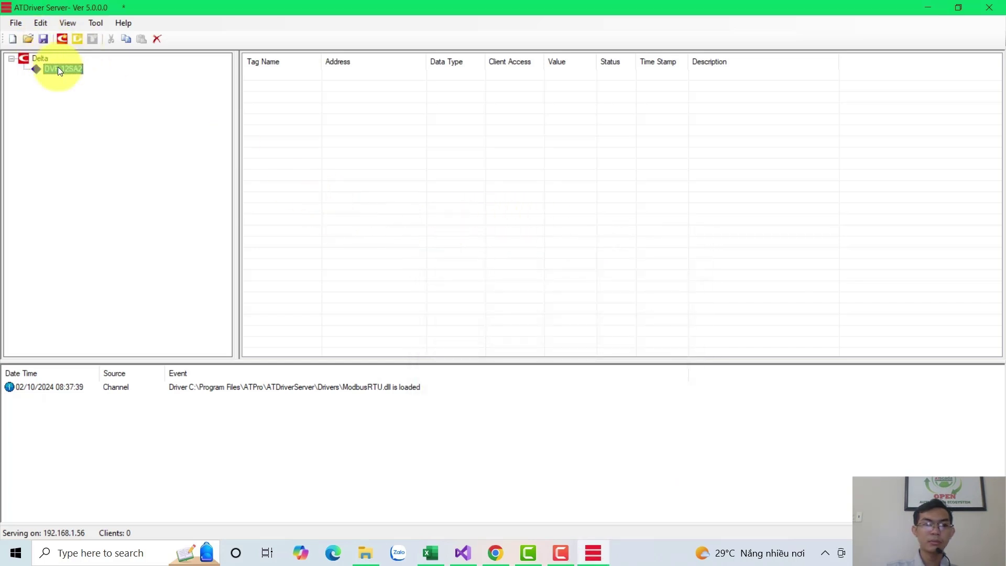
right_click(299, 100)
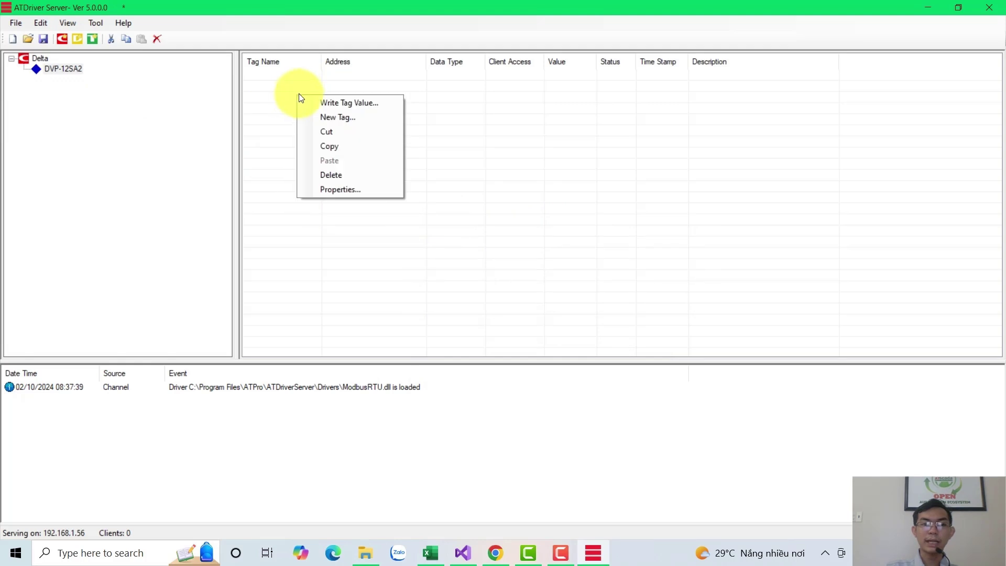
left_click(322, 116)
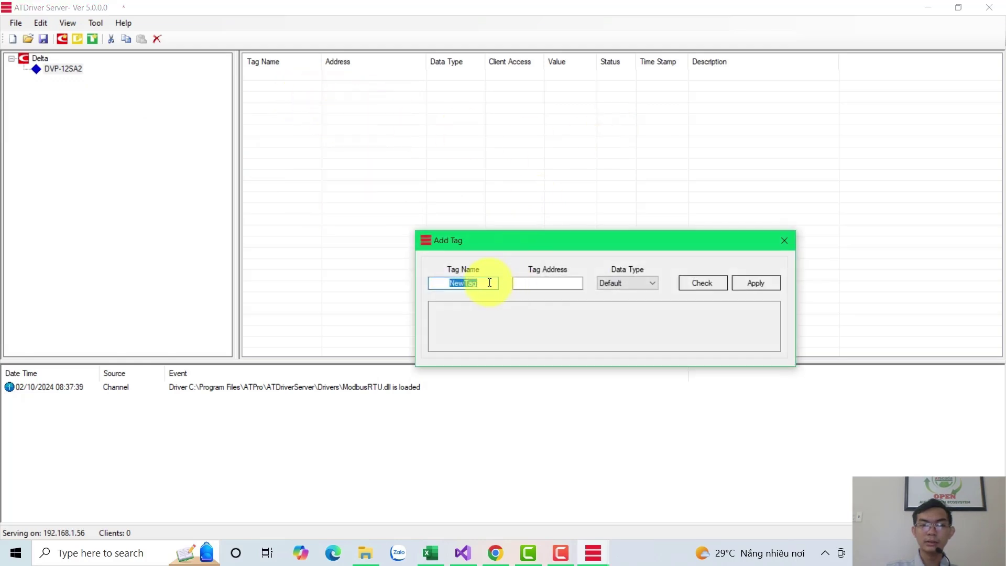
double_click(488, 282)
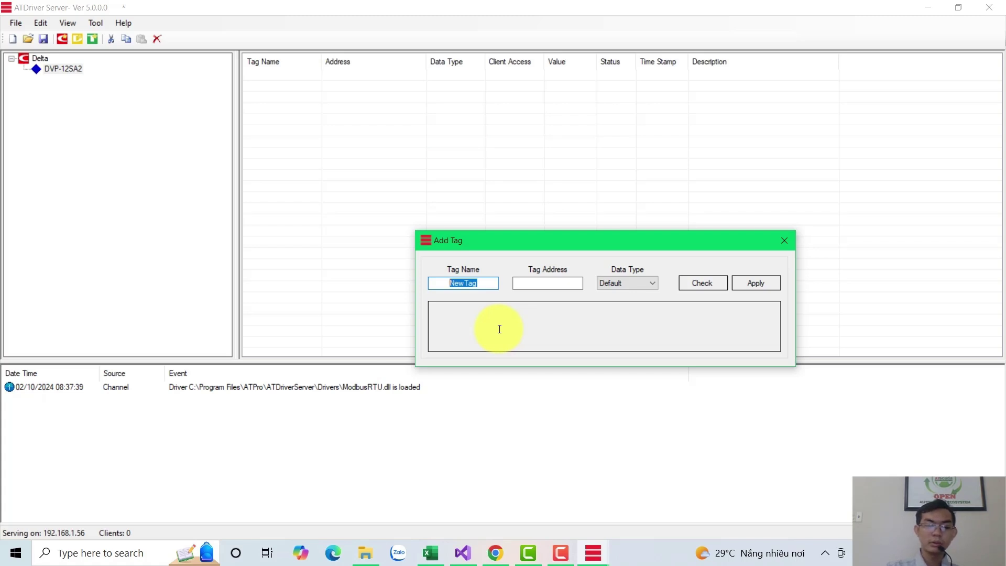
left_click_drag(549, 243, 505, 197)
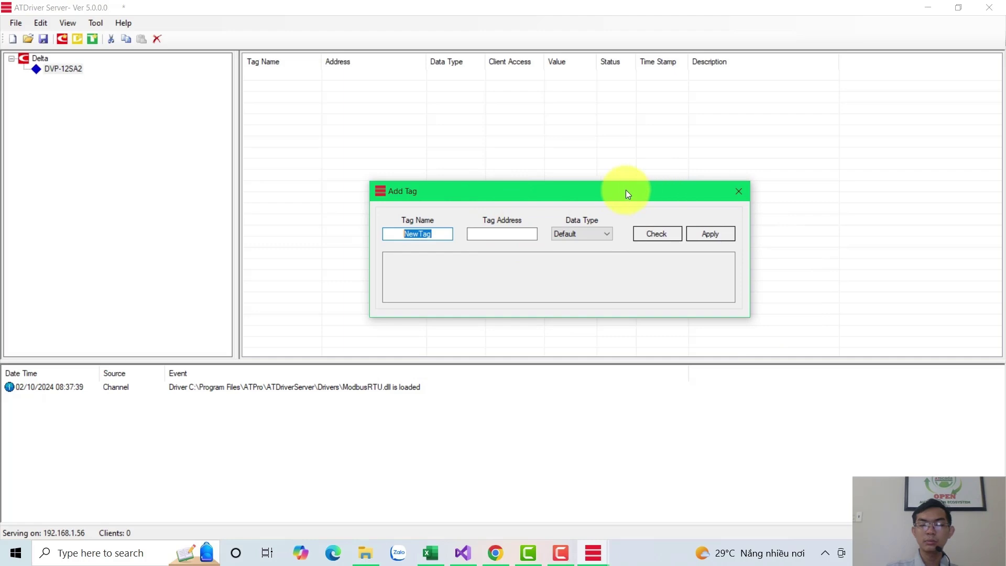
left_click_drag(621, 193, 637, 182)
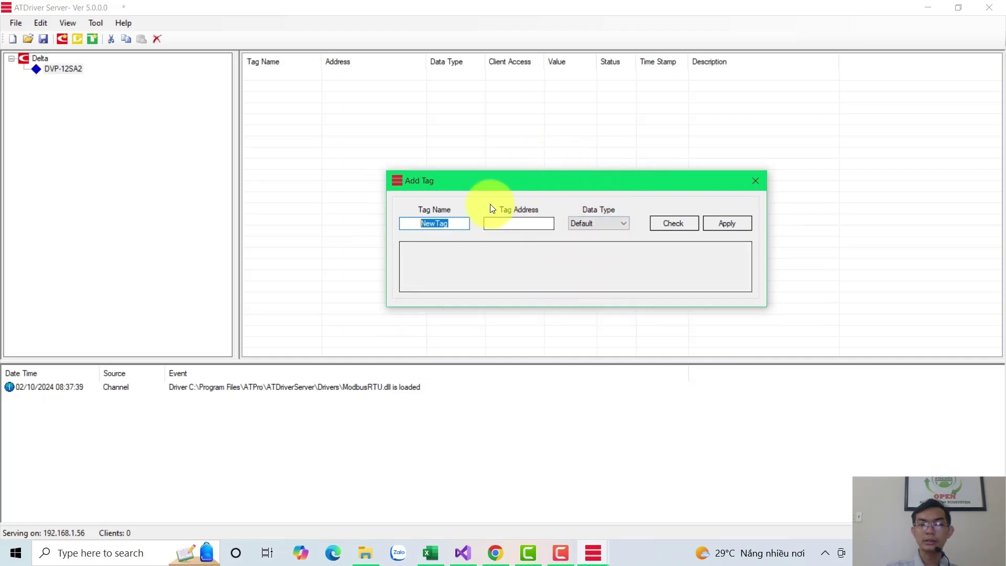
Step: Switch to the Delta Modbus Address workbook in Excel and look up the Modbus addresses of the X inputs and output Y1
left_click(431, 559)
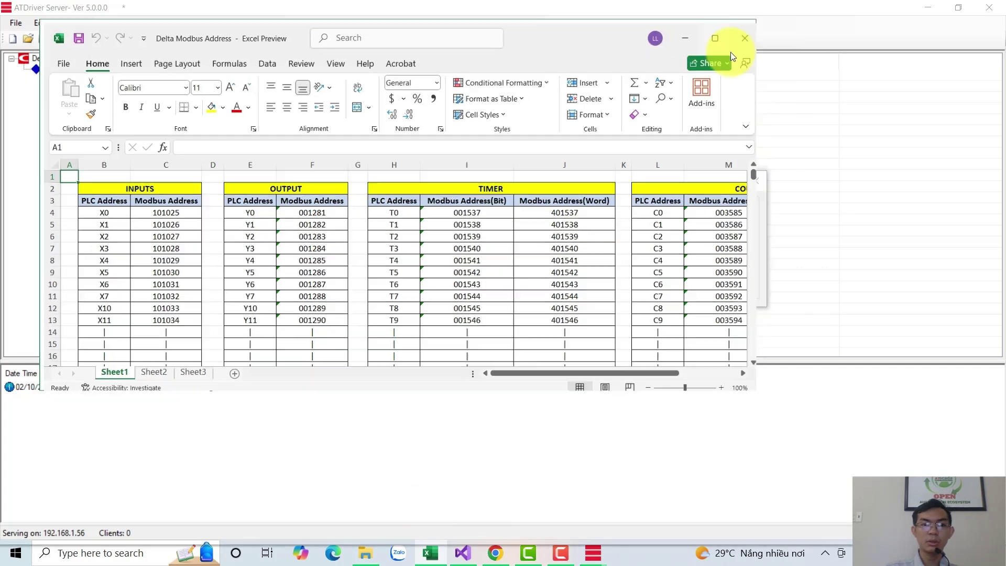
left_click(739, 50)
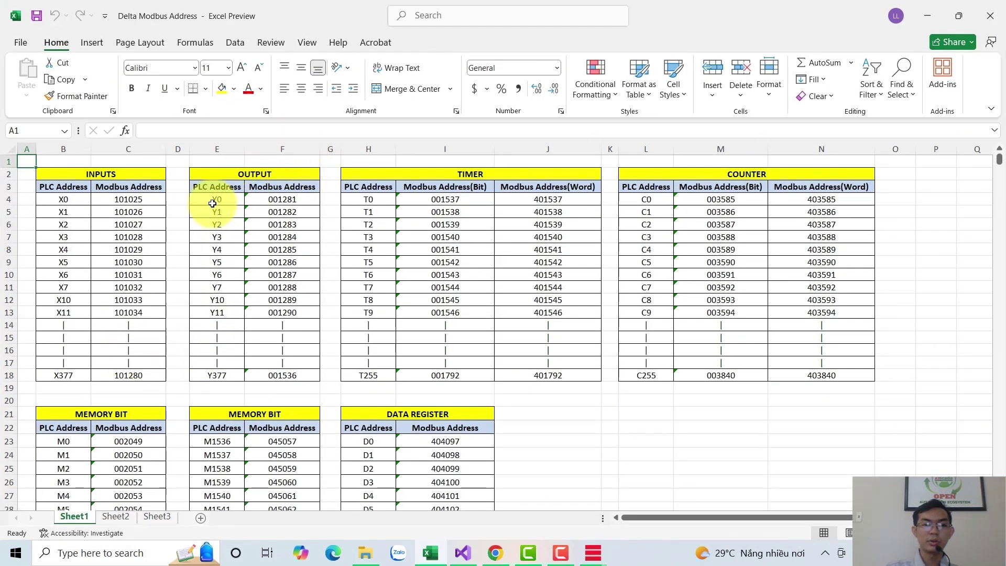
left_click(136, 208)
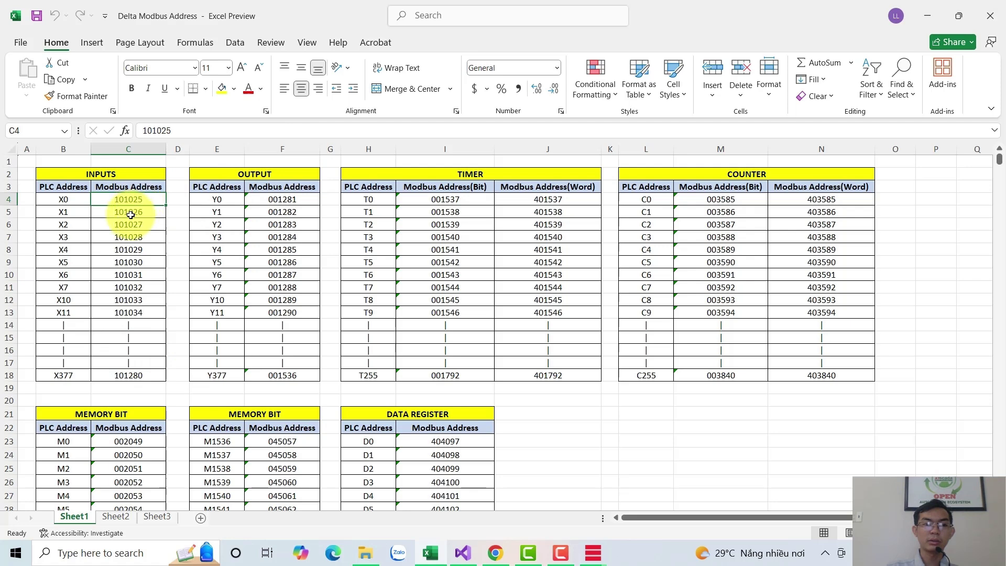
left_click(135, 201)
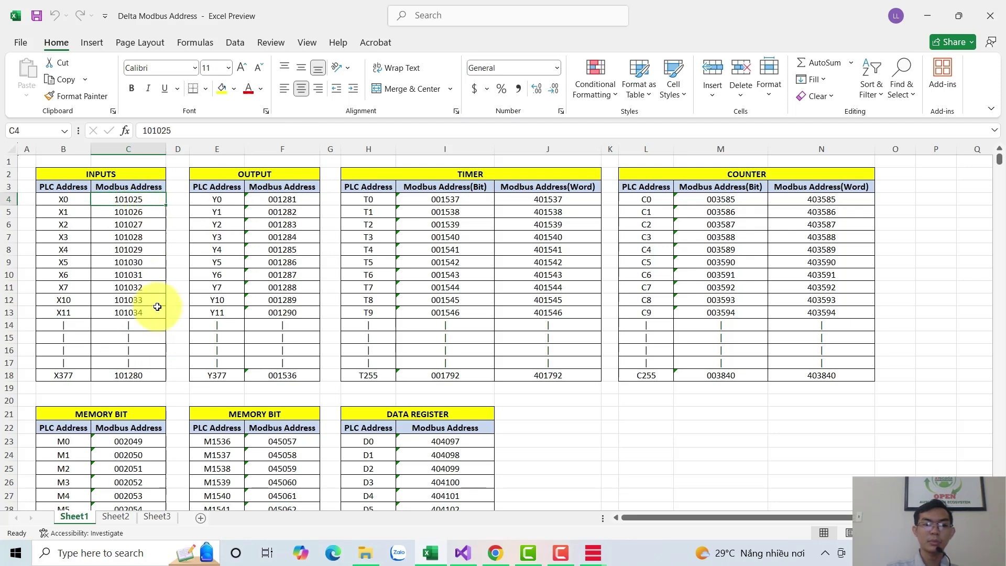
left_click(139, 312)
left_click(225, 199)
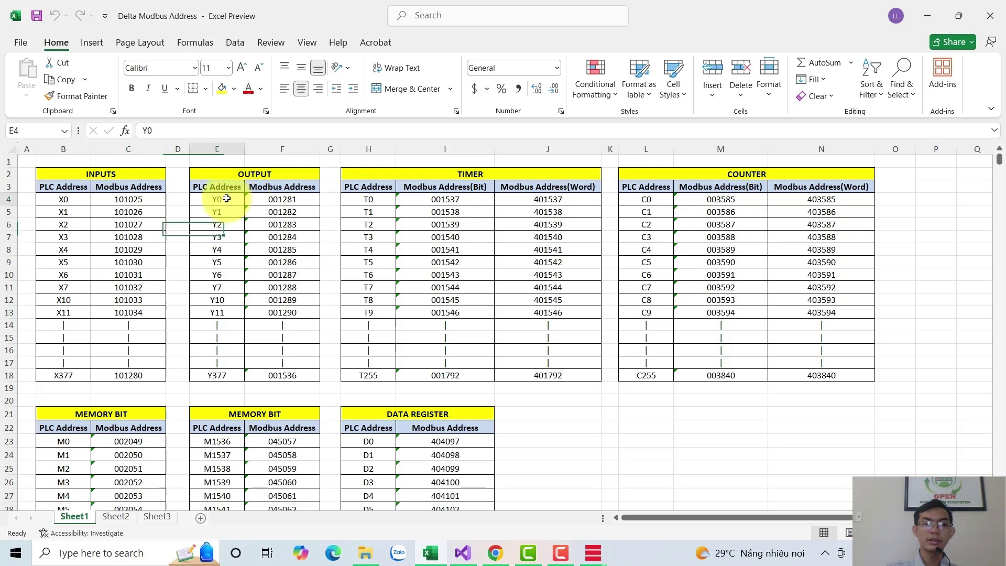
left_click(284, 201)
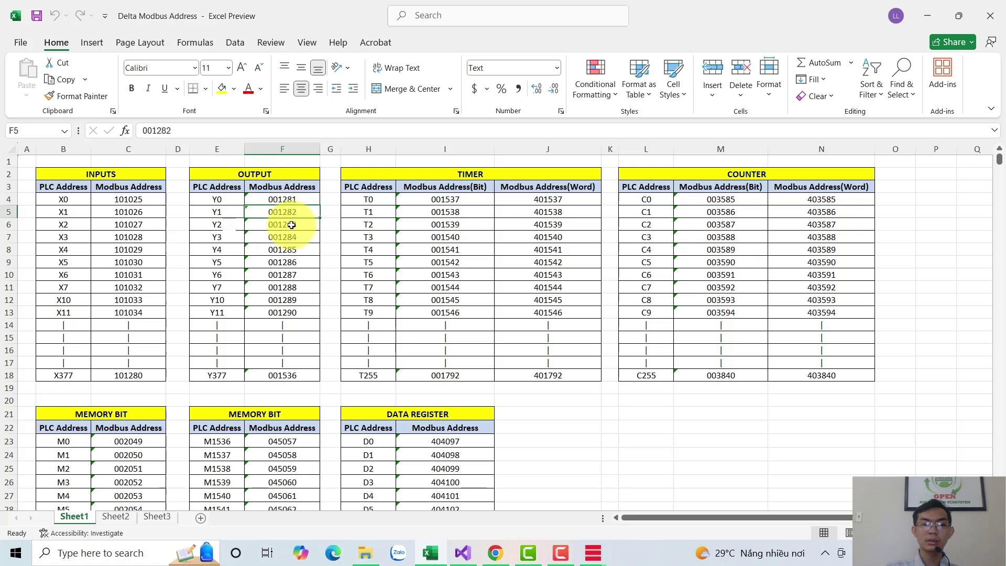
left_click(283, 250)
left_click(280, 212)
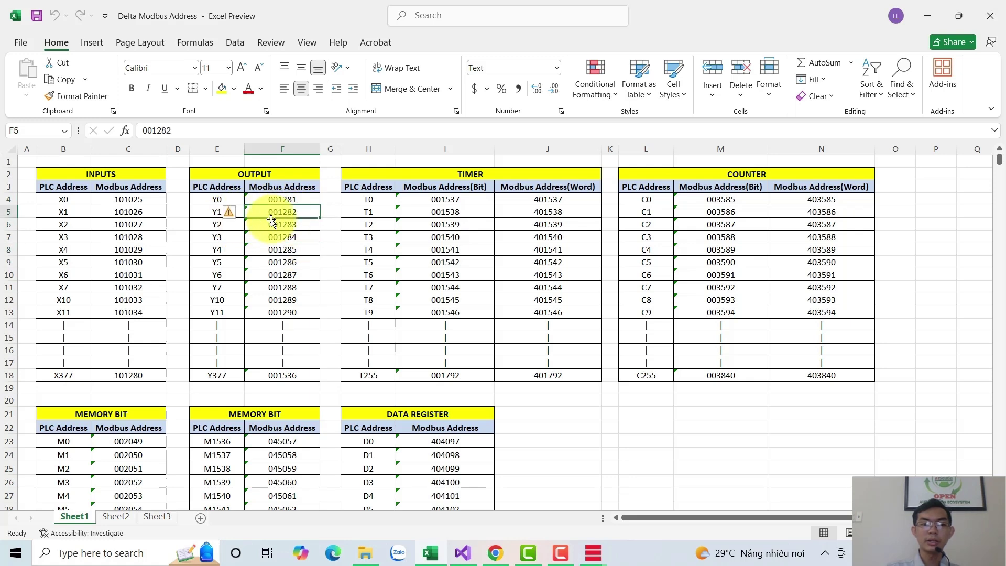
Step: Switch back to ATDriver Server and add the tag Y1 with address 001282, validating it to get the matching data type
mouse_move(593, 553)
left_click(697, 493)
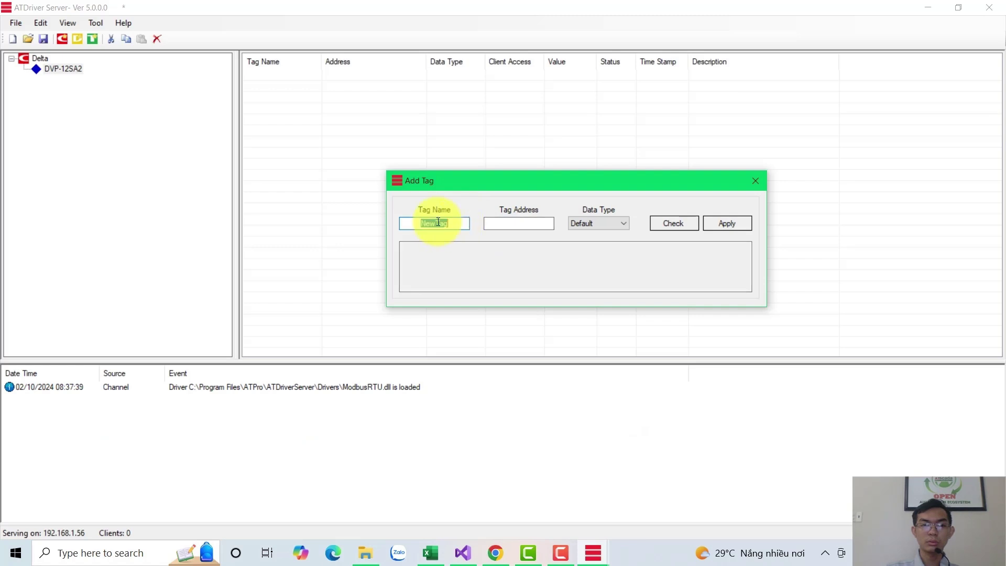
type("Y1")
left_click(526, 226)
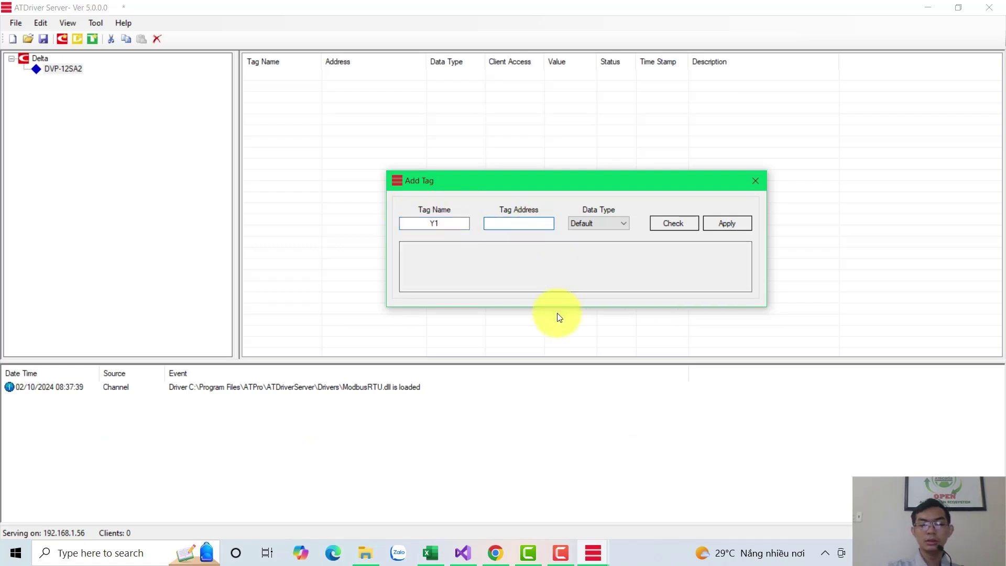
type("001282")
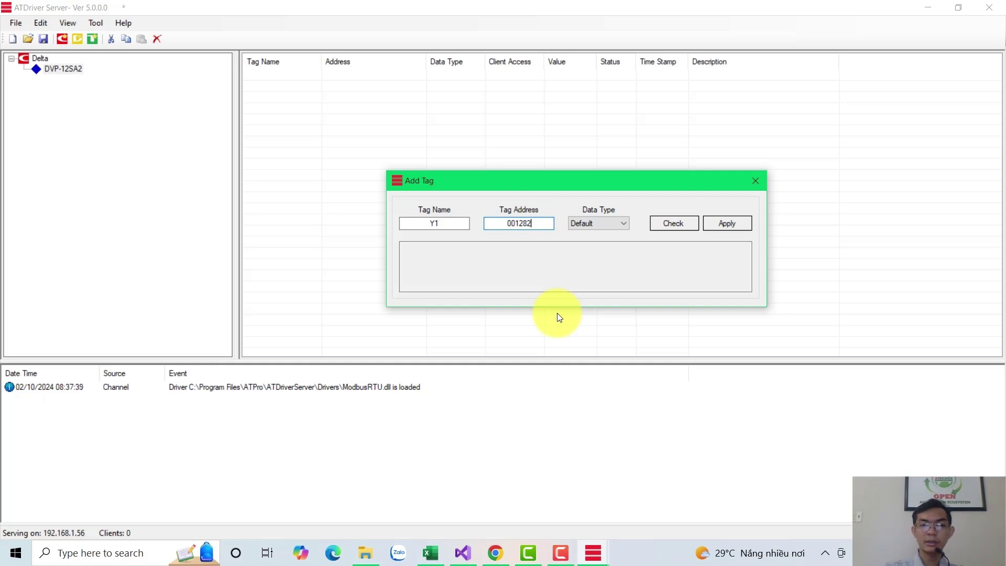
left_click(675, 223)
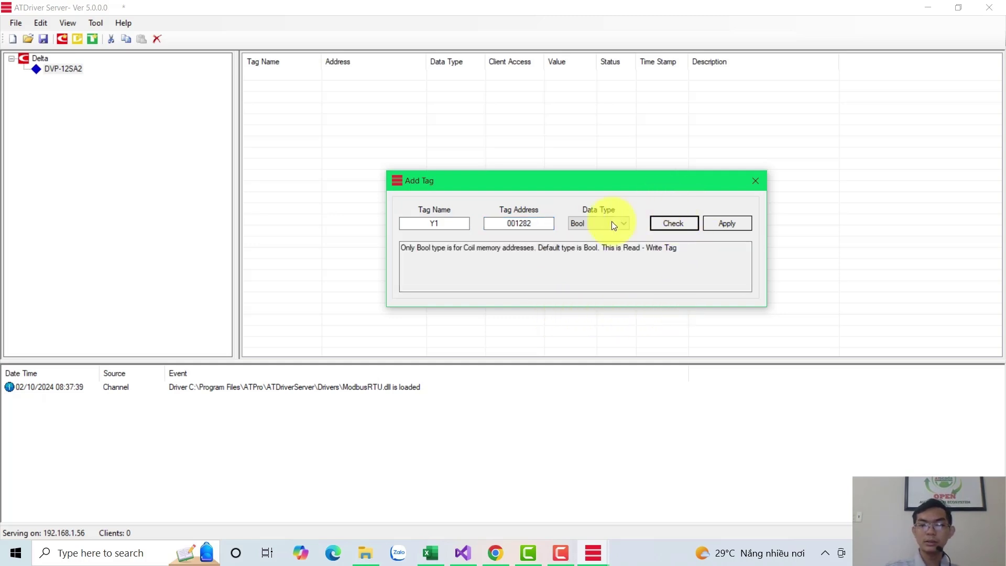
left_click(726, 225)
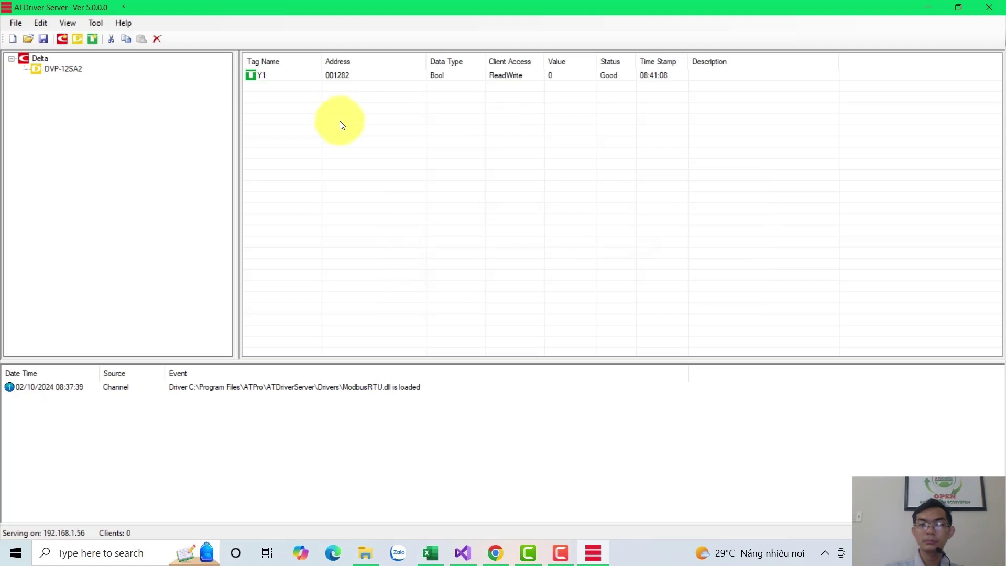
Step: Duplicate the Y1 tag as Y2 with address 001283, keeping the Bool data type
left_click(617, 77)
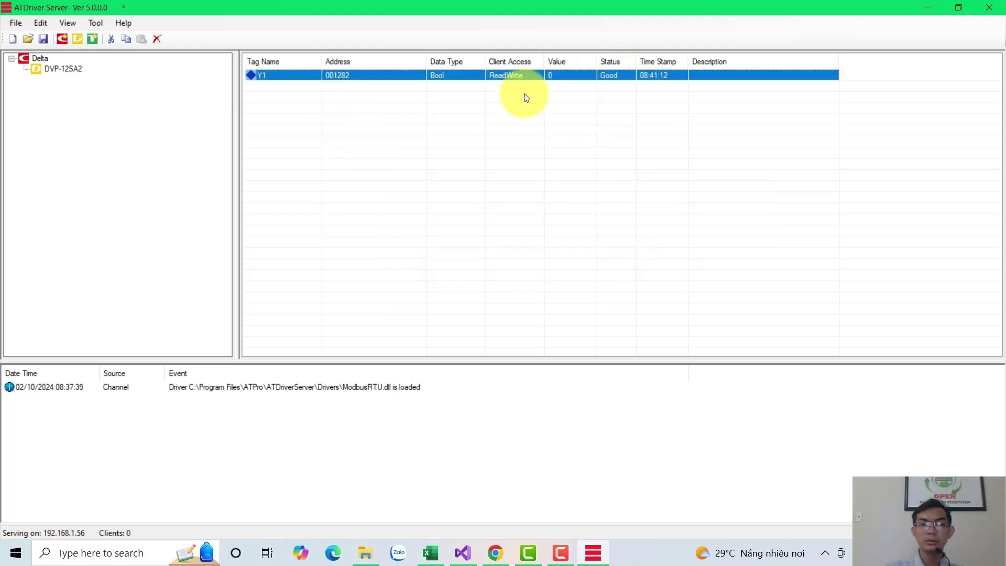
left_click(275, 79)
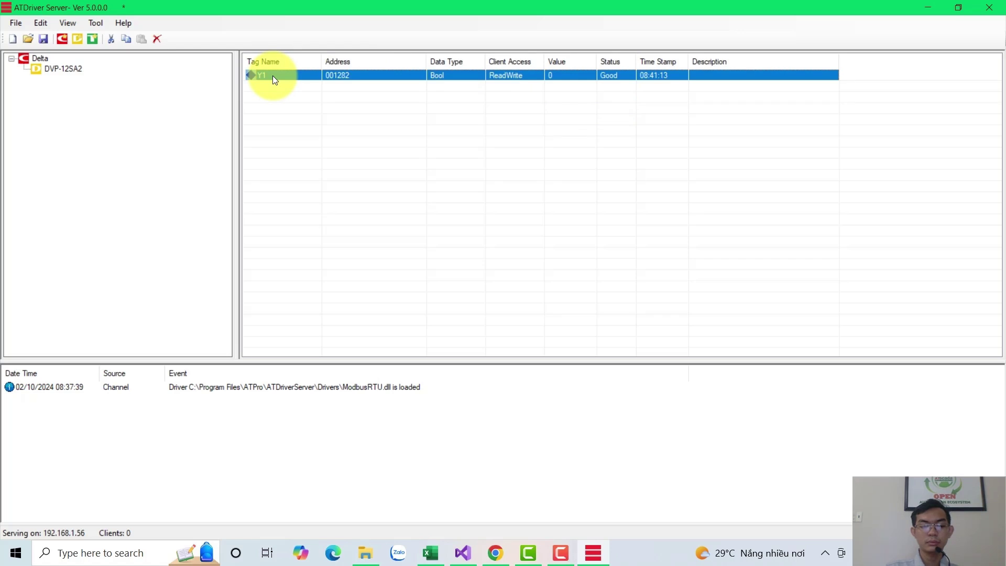
double_click(272, 76)
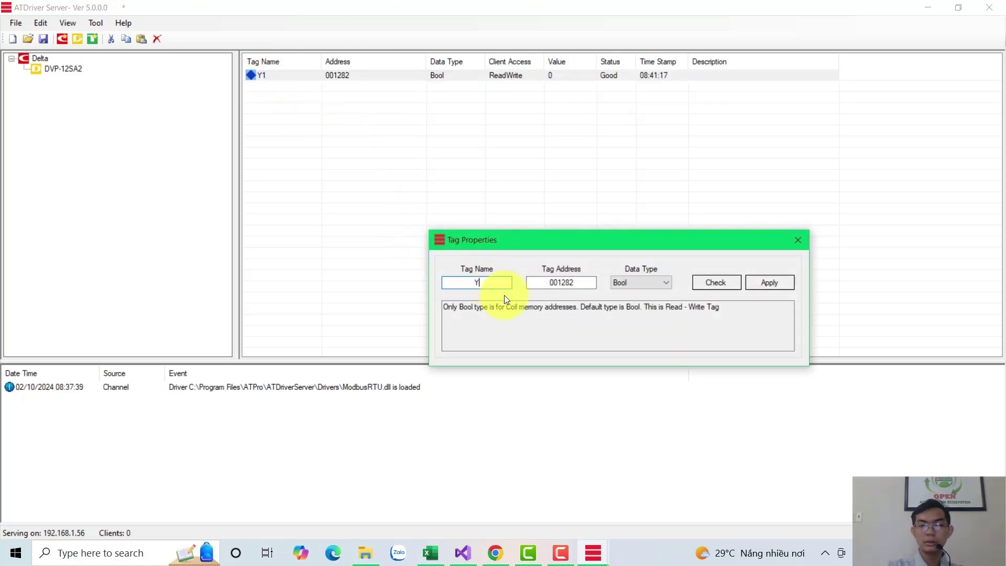
left_click(585, 284)
key("BackSpace")
type("3")
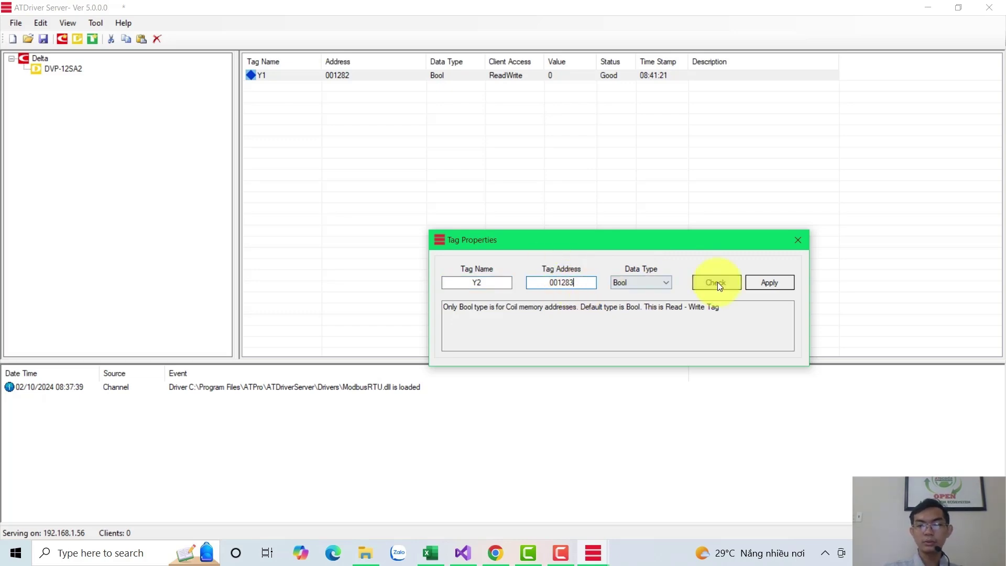
left_click(777, 283)
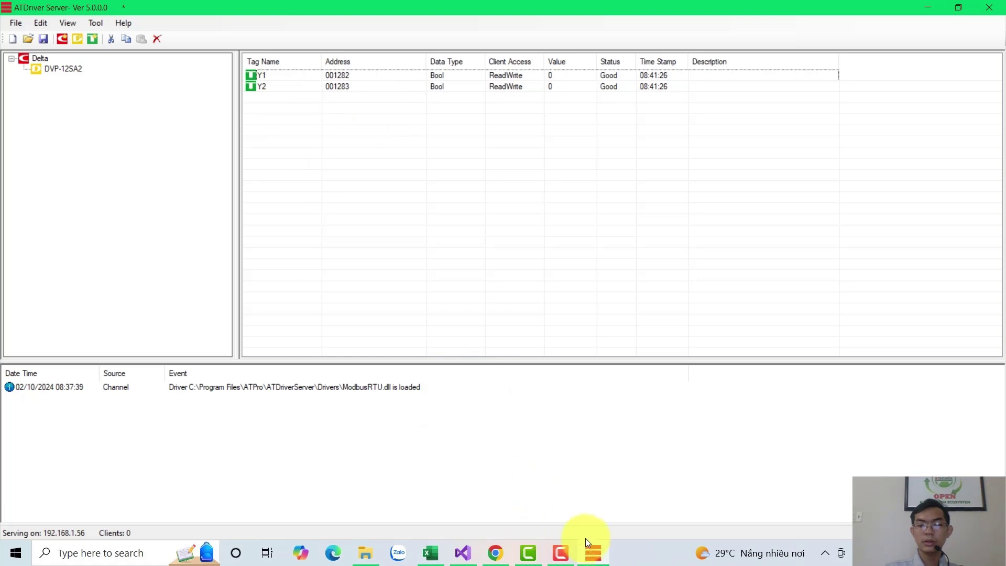
Step: Look up the data register addresses in the Excel workbook, and start a tag D0 with address 404097 in ATDriver Server
left_click(429, 551)
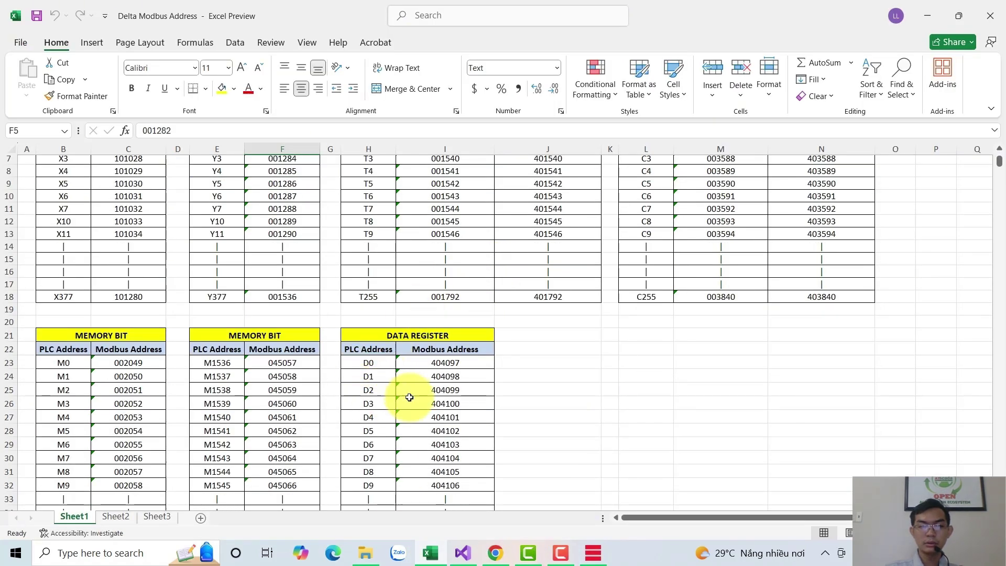
scroll(399, 384, "down", 1)
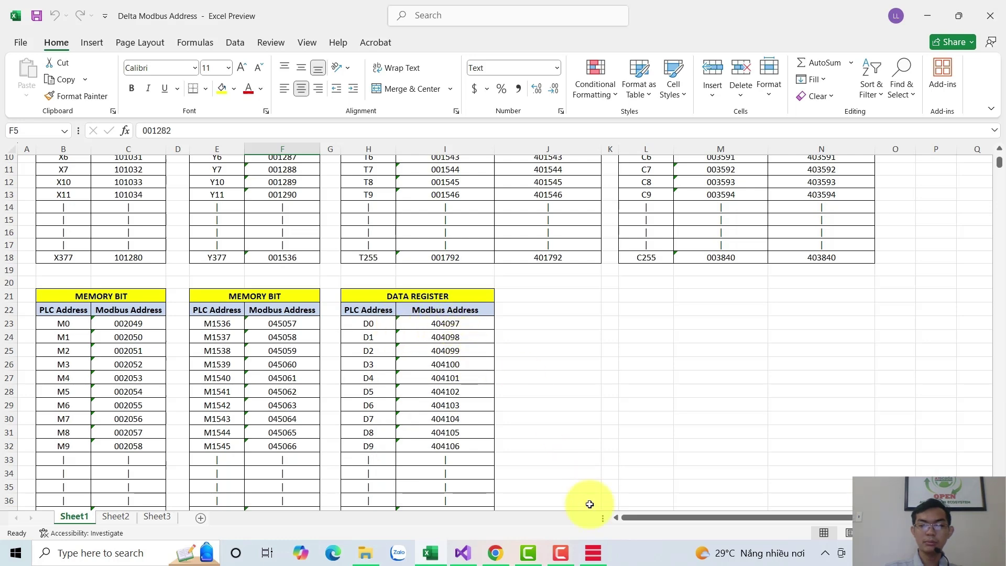
left_click(593, 553)
right_click(308, 111)
left_click(337, 133)
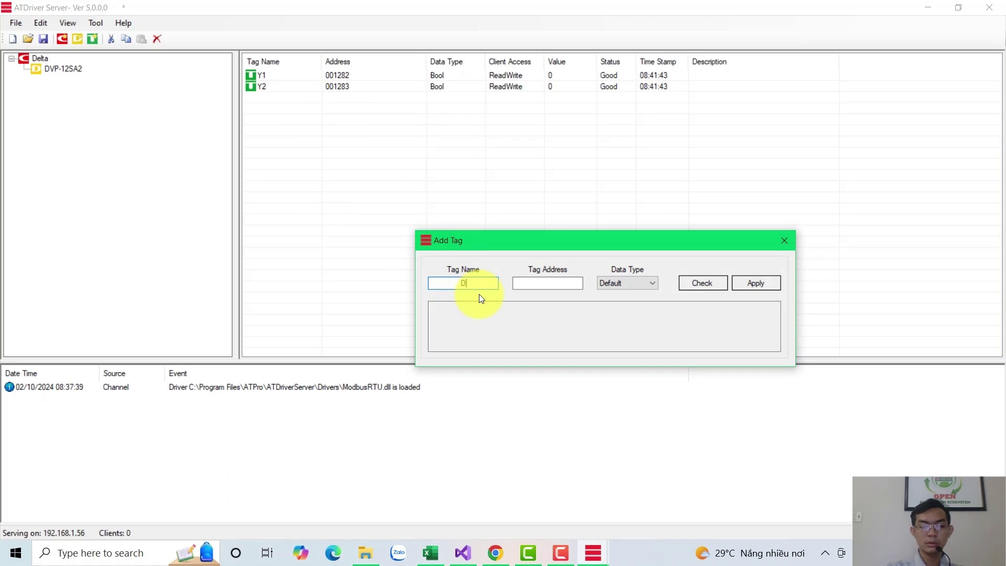
key("Tab")
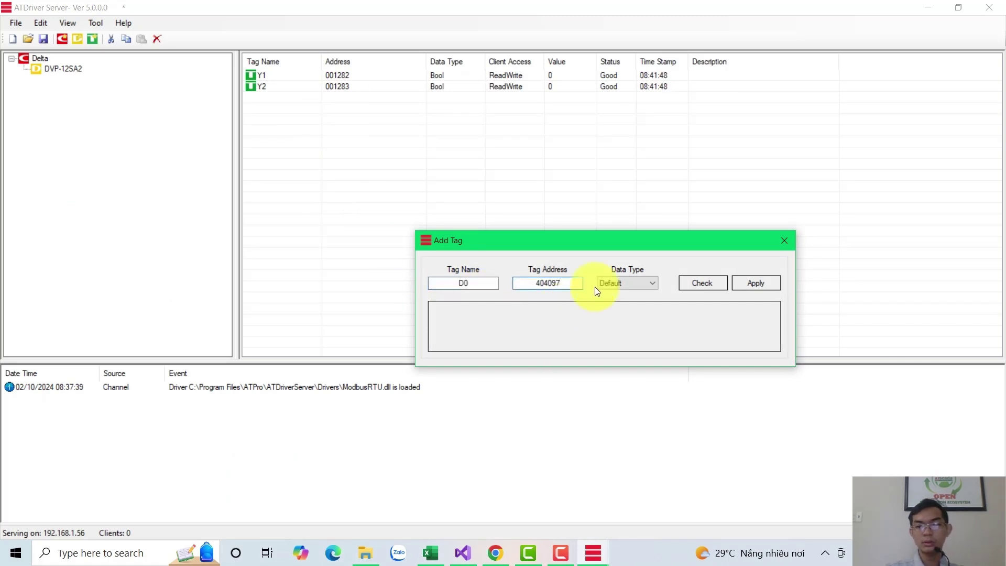
Step: Check the D0 tag's address, set its data type to Short and add the tag to the device
left_click(697, 278)
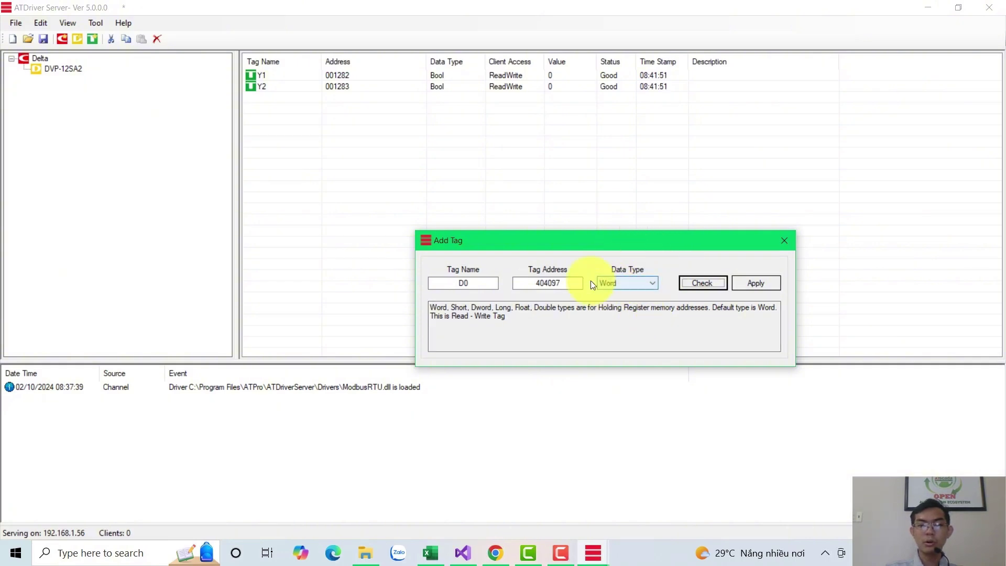
left_click(655, 283)
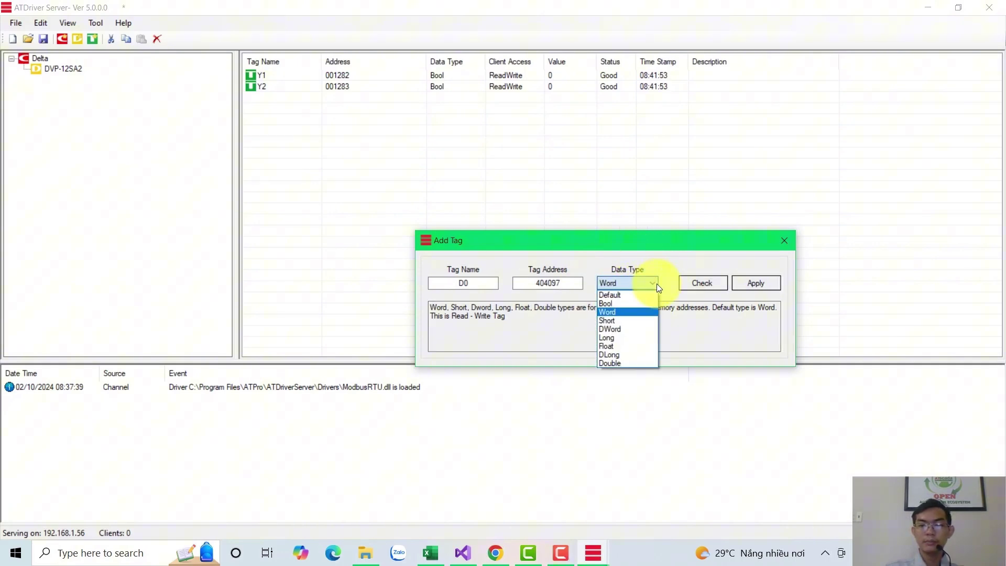
left_click(614, 319)
left_click(718, 283)
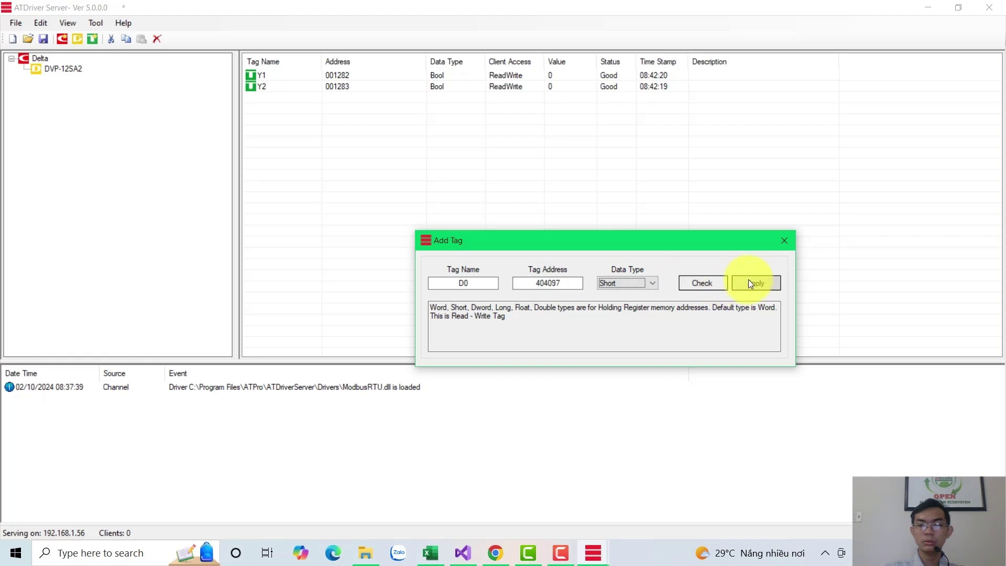
left_click(748, 281)
left_click(562, 98)
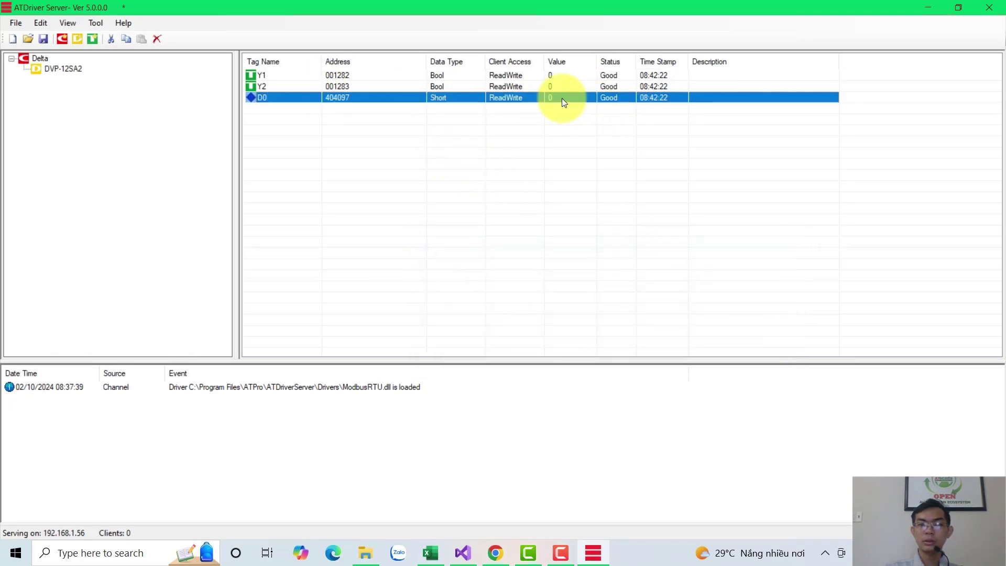
Step: Add a tag D1 with address 404098 and data type Float
right_click(326, 112)
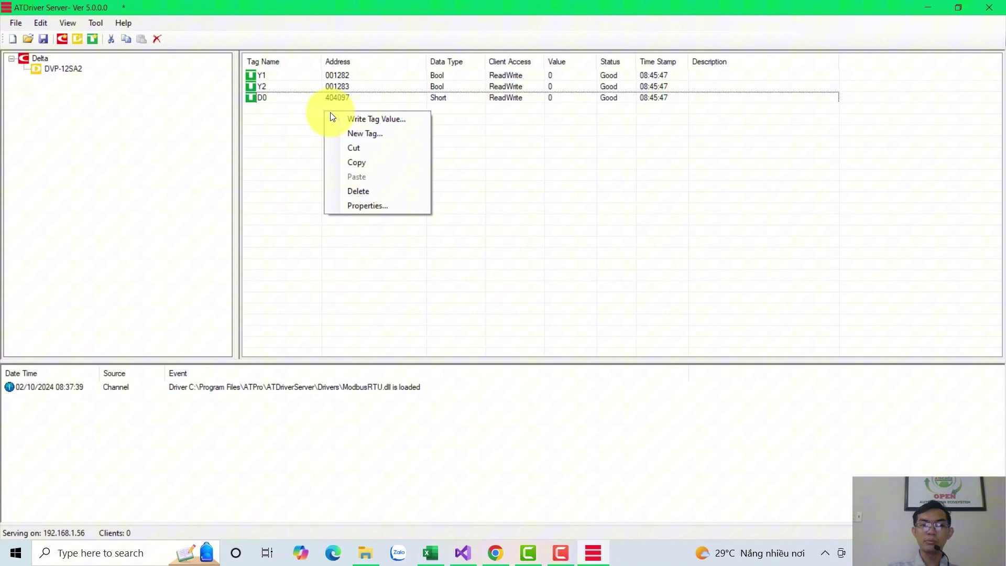
left_click(366, 134)
left_click(519, 284)
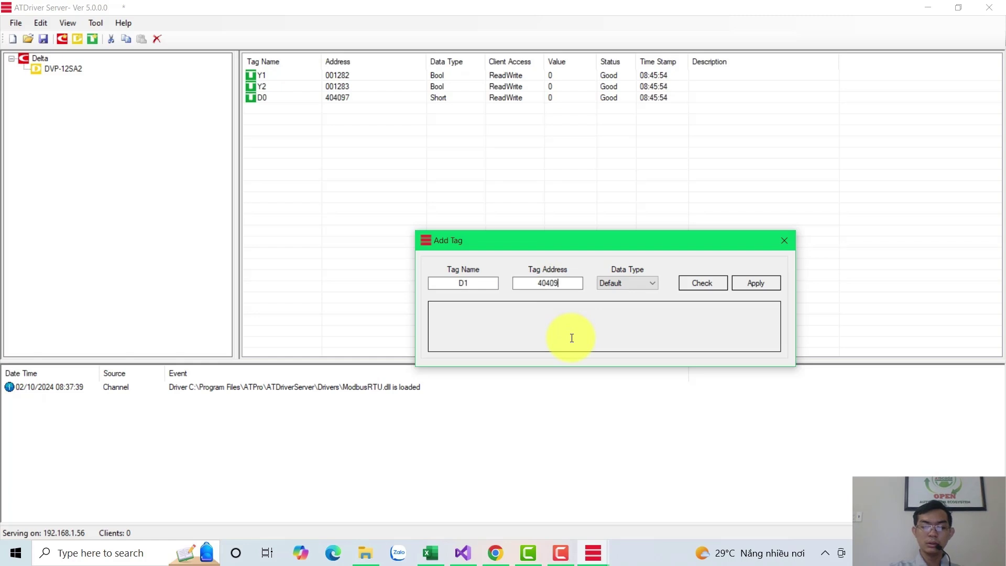
left_click(648, 282)
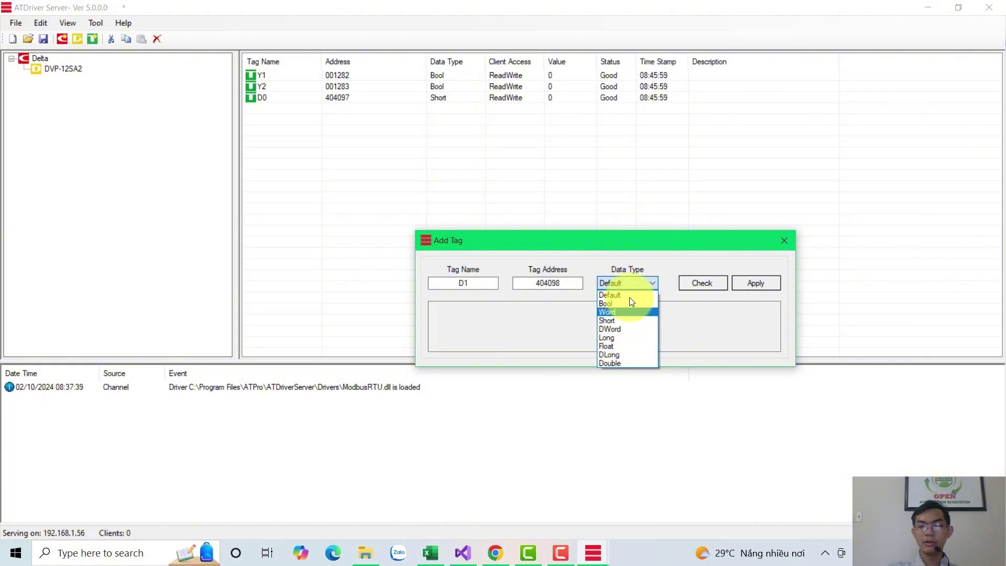
left_click(614, 346)
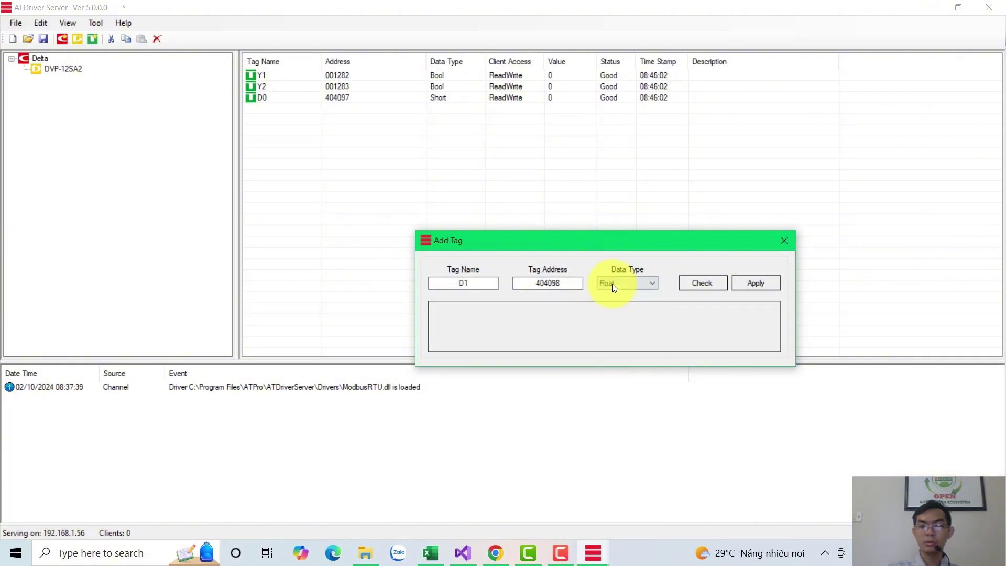
left_click_drag(652, 247, 639, 236)
left_click(743, 275)
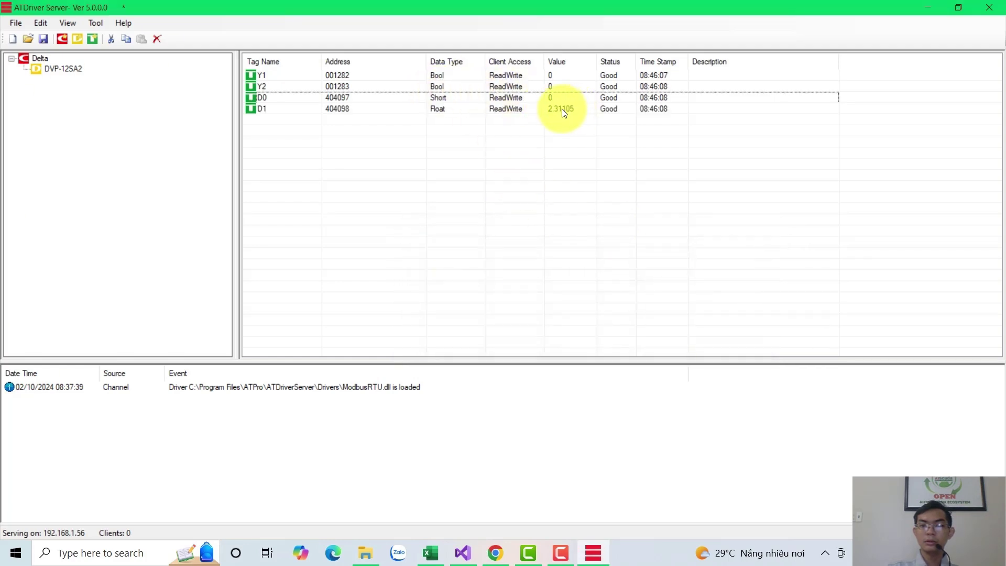
Step: Write the value 0 to the D1 tag
left_click(565, 108)
right_click(567, 107)
left_click(595, 117)
type("0")
left_click(675, 286)
left_click(709, 230)
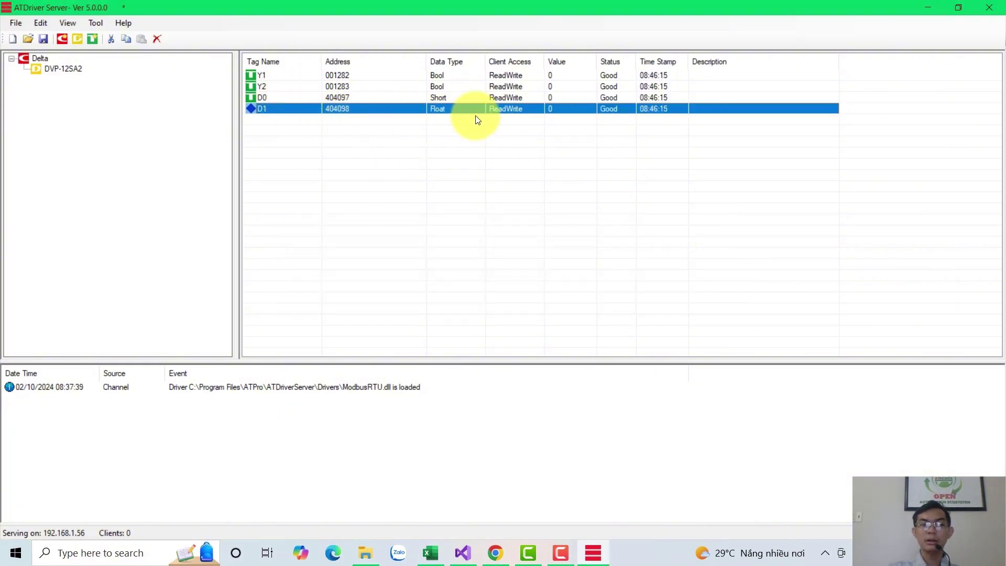
Step: Add a tag D2 with address 404099 and data type Word
left_click(339, 124)
right_click(342, 122)
left_click(399, 135)
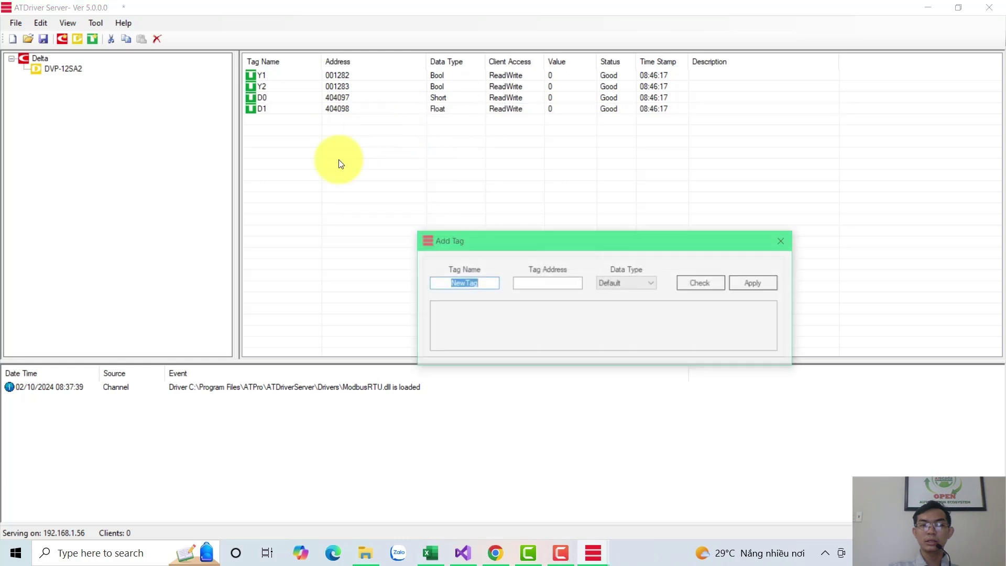
type("D2")
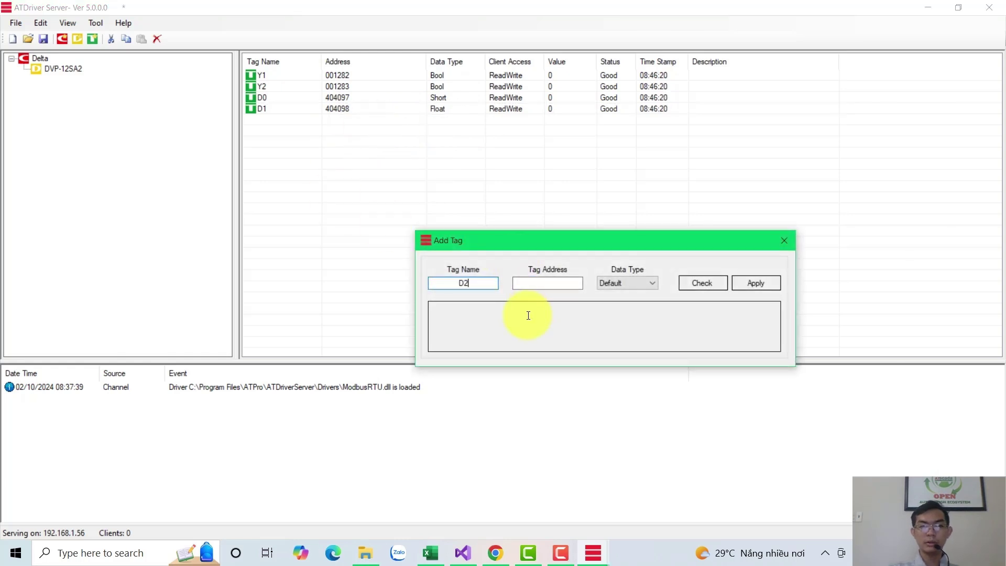
left_click(548, 282)
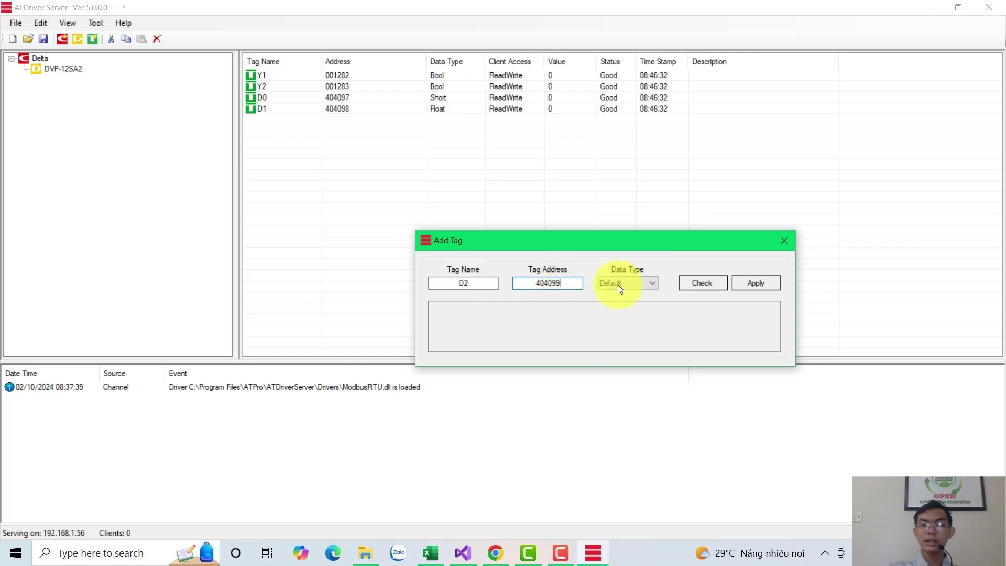
left_click(648, 285)
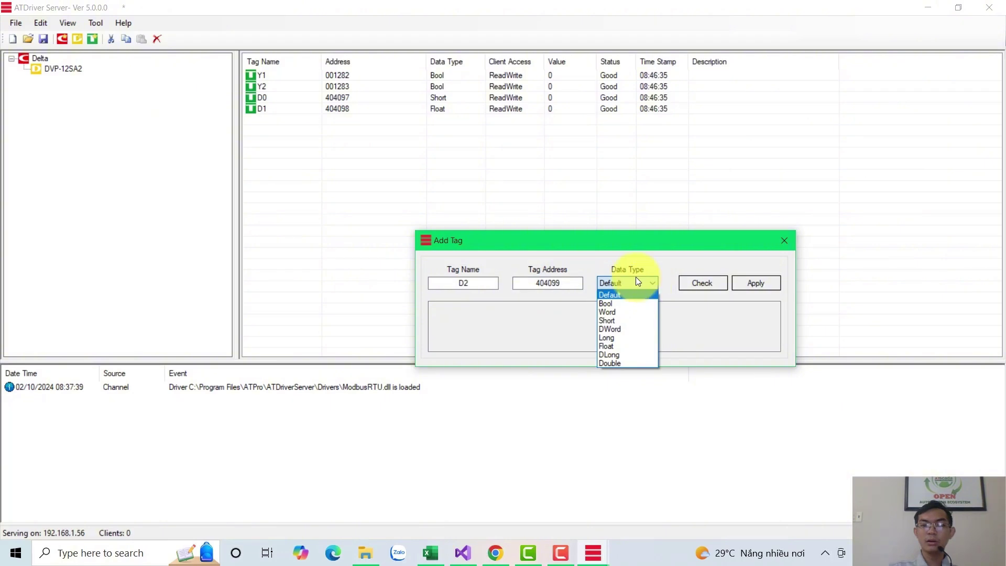
left_click(619, 311)
left_click(713, 283)
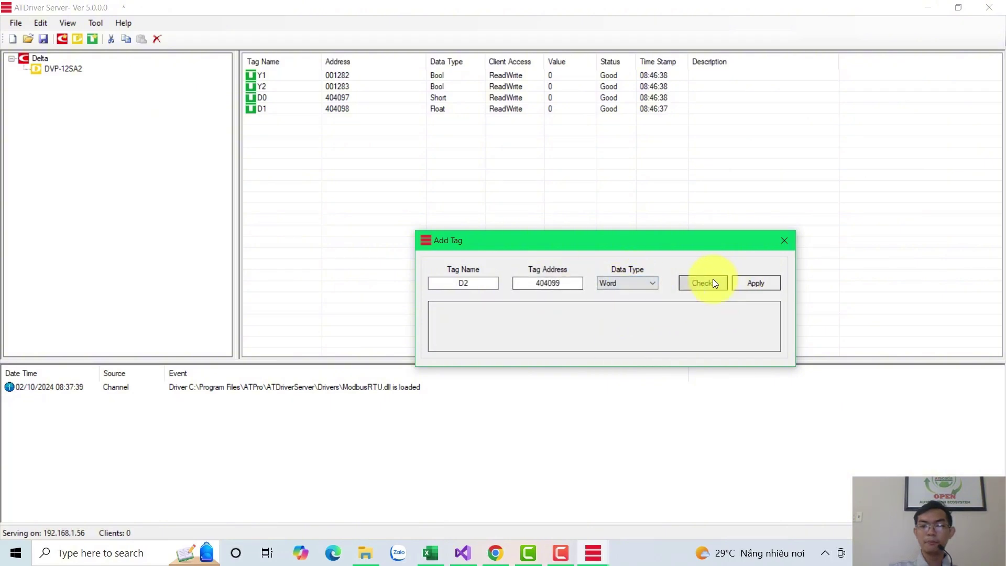
left_click(757, 283)
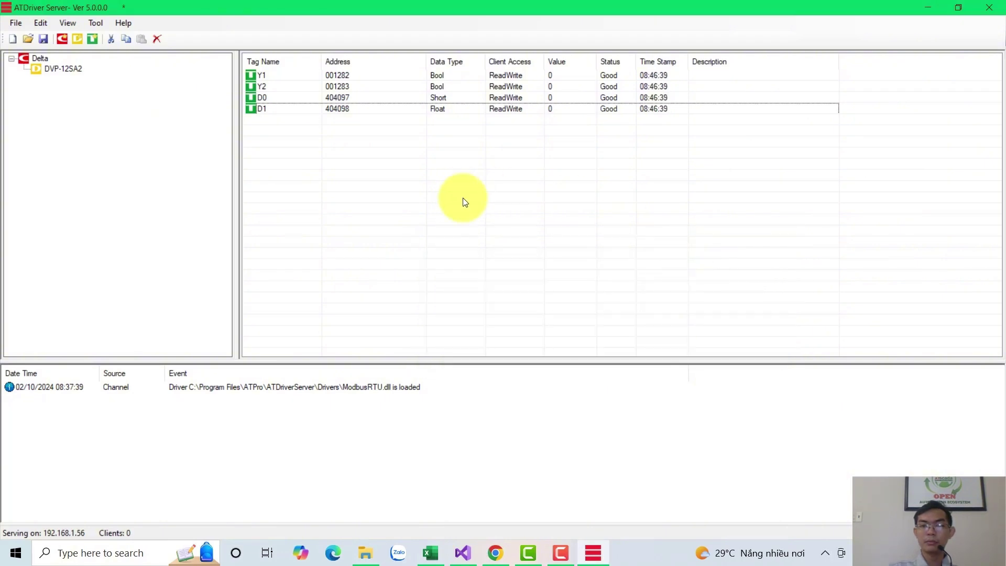
Step: Write the value 4.08753 to the D1 tag and select D2 to compare its value
left_click(360, 109)
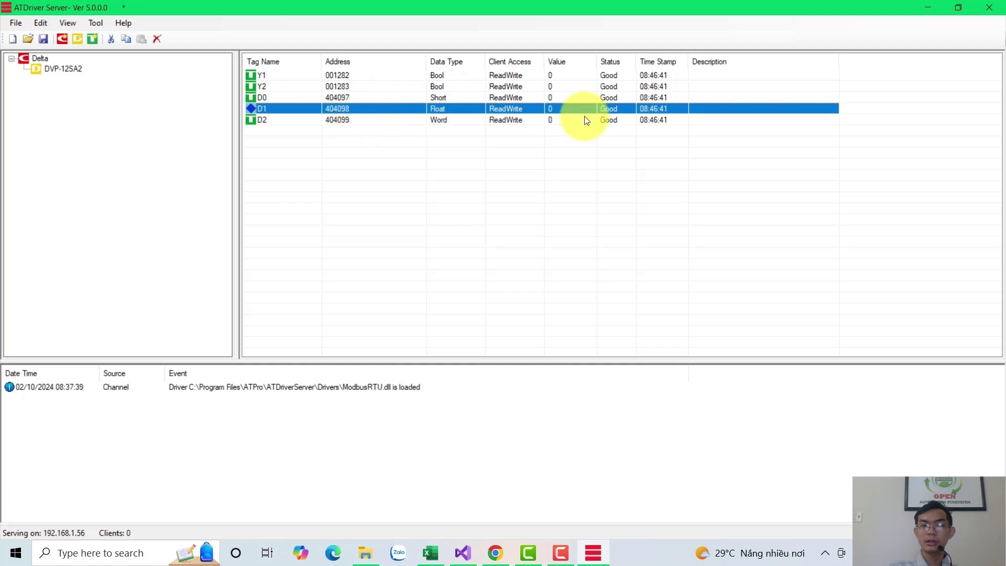
right_click(555, 108)
left_click(598, 115)
type("4.08753")
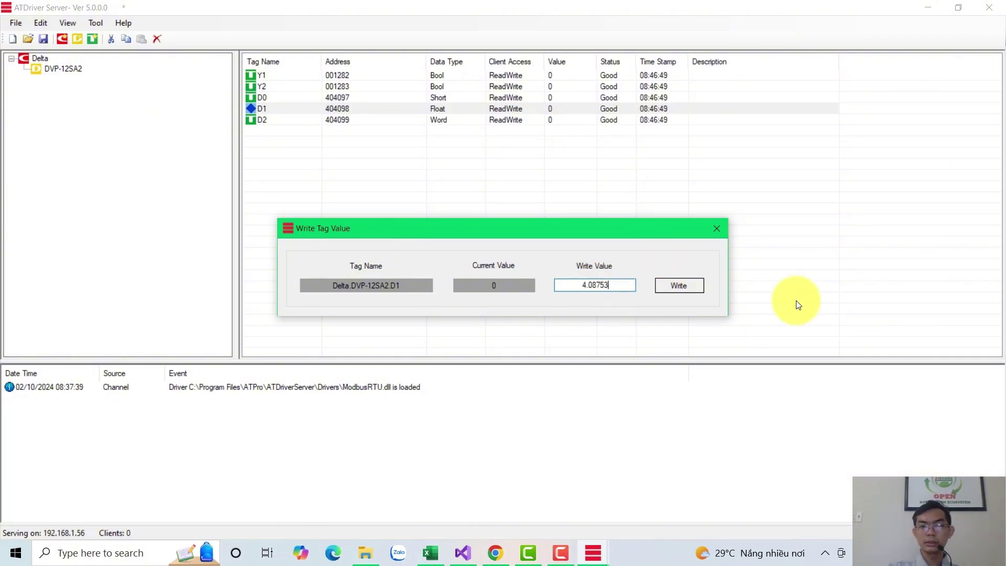
key("Return")
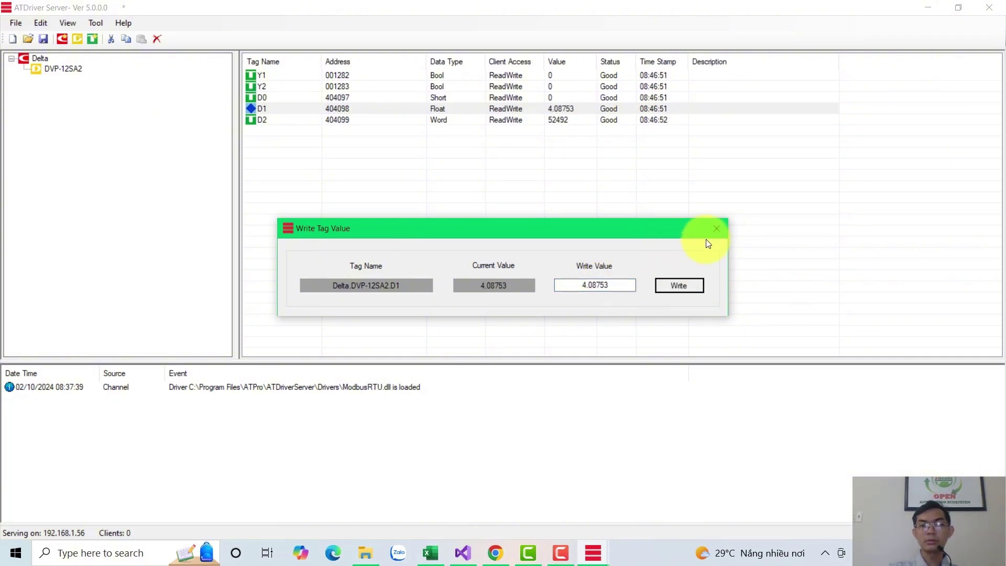
left_click(717, 227)
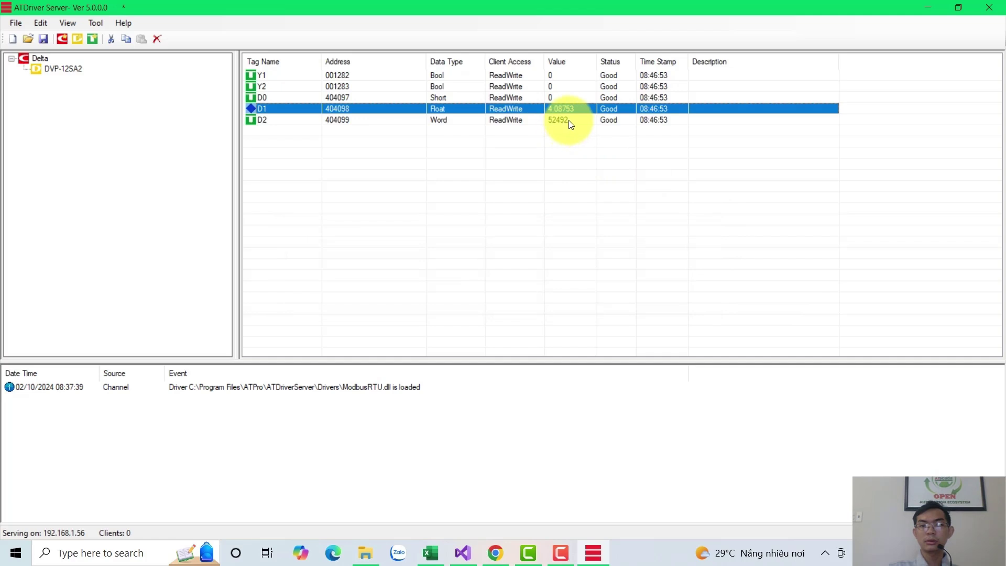
left_click(570, 121)
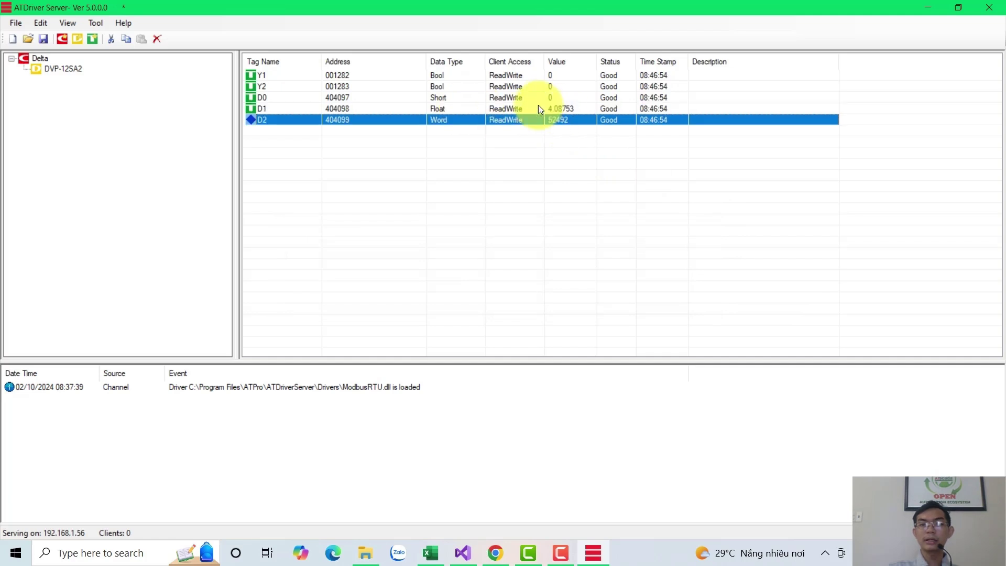
Step: Write the value 0 to the D2 tag and close the write dialog
right_click(563, 119)
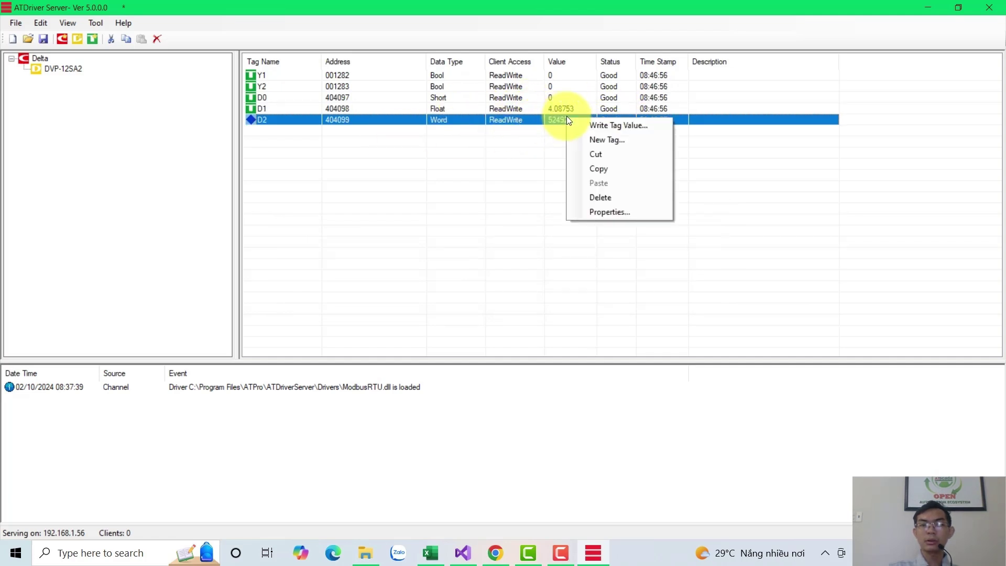
left_click(603, 126)
type("0")
left_click(668, 287)
left_click(716, 229)
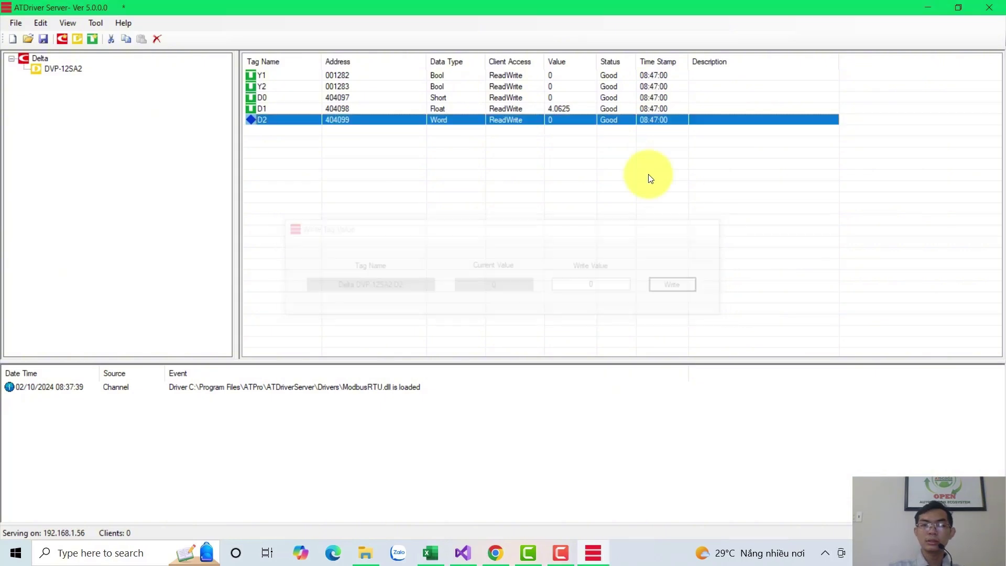
Step: Delete the D2 tag with address 404099 from the DVP-12SA2 device
right_click(274, 121)
left_click(315, 119)
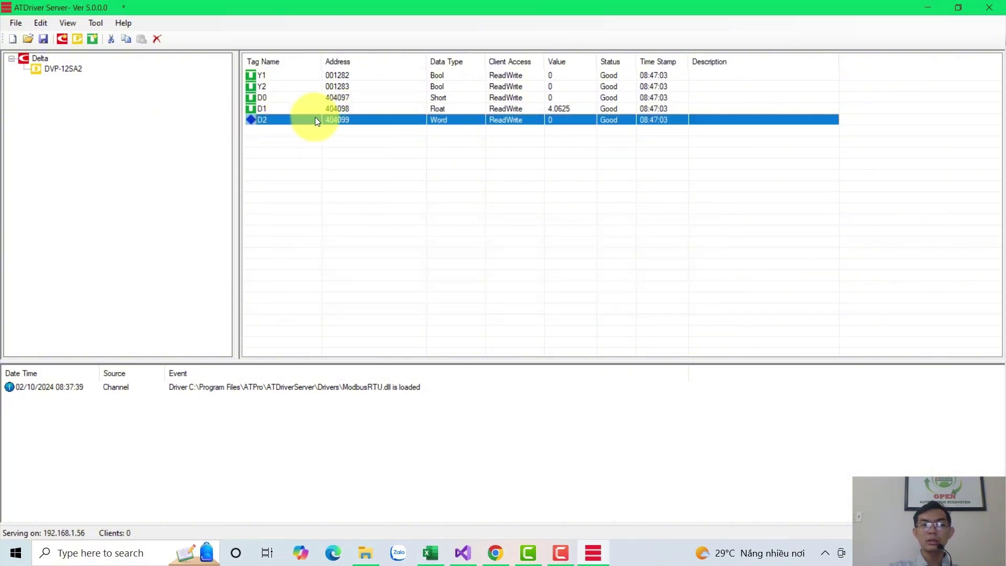
key("Delete")
left_click(474, 317)
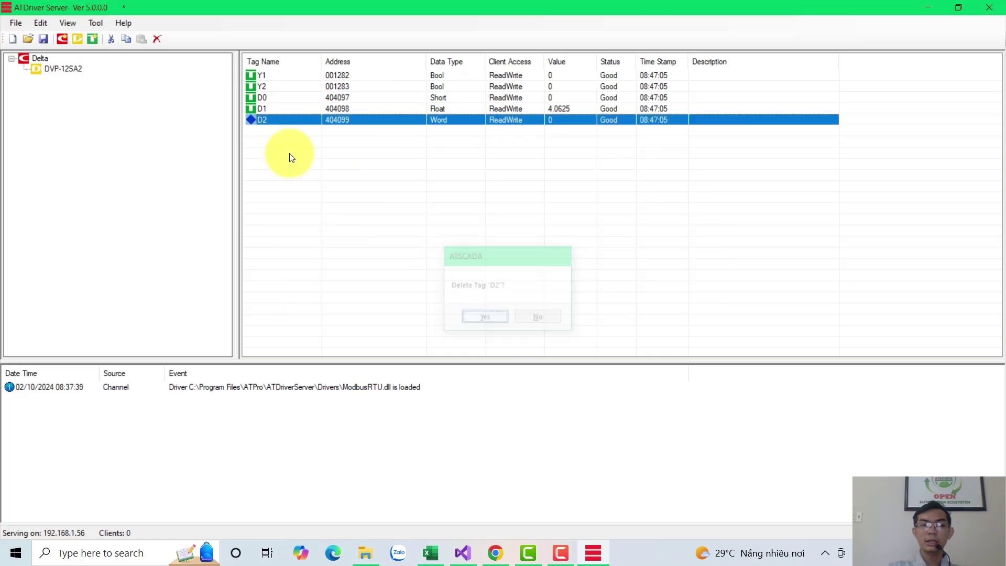
Step: Add a tag D2 with address 404100 and data type Word to the DVP-12SA2 device
right_click(327, 123)
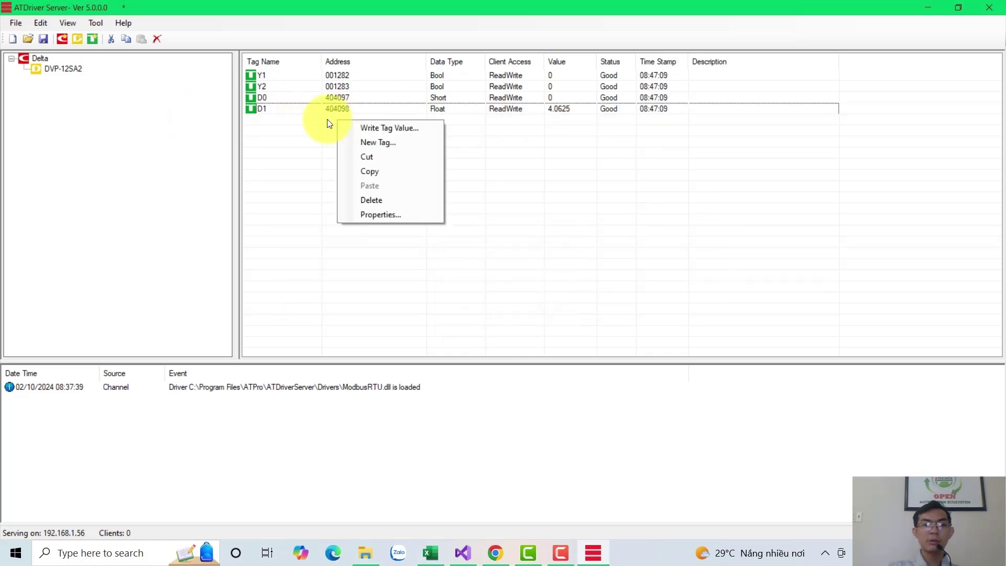
left_click(329, 110)
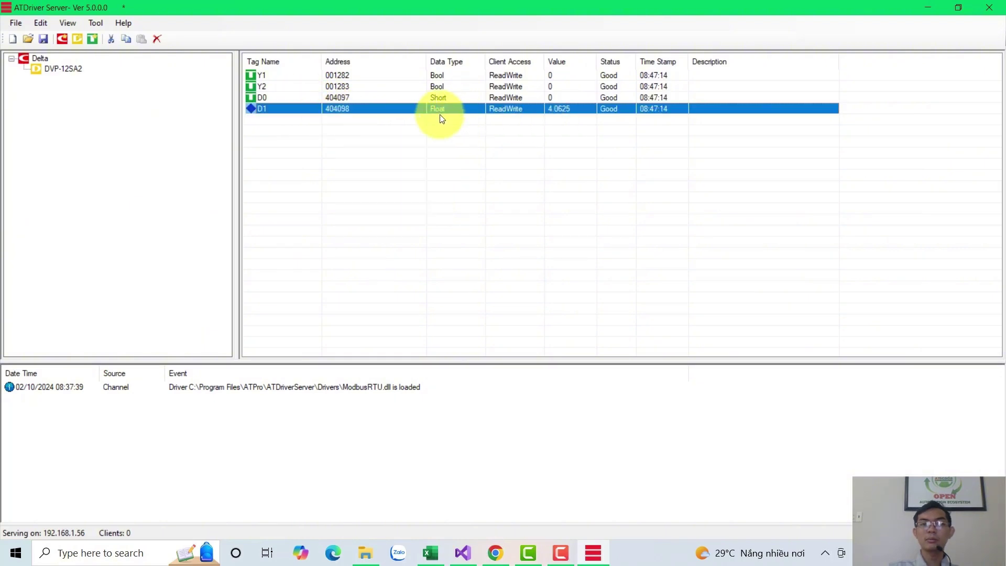
left_click(348, 123)
right_click(268, 120)
left_click(319, 142)
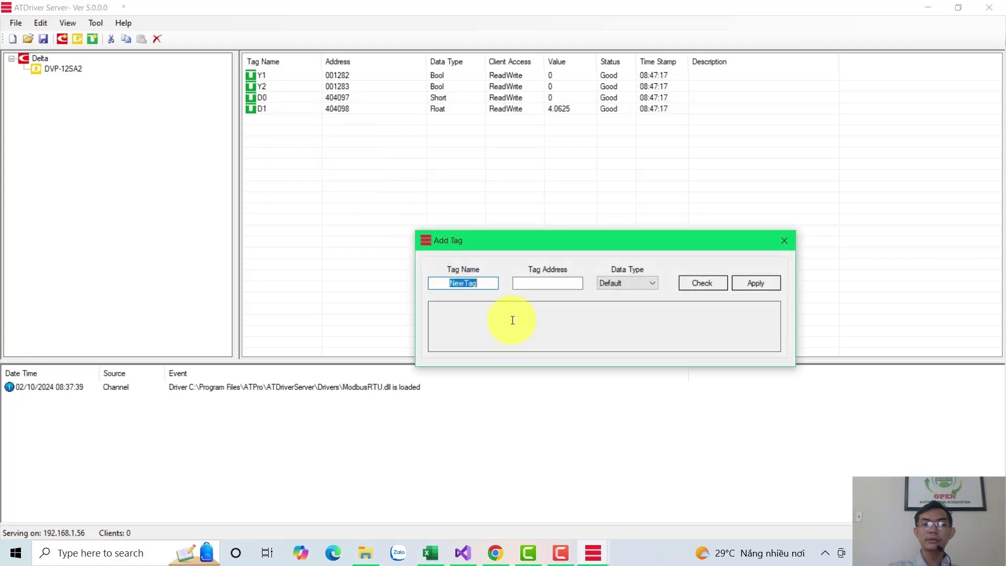
type("D2")
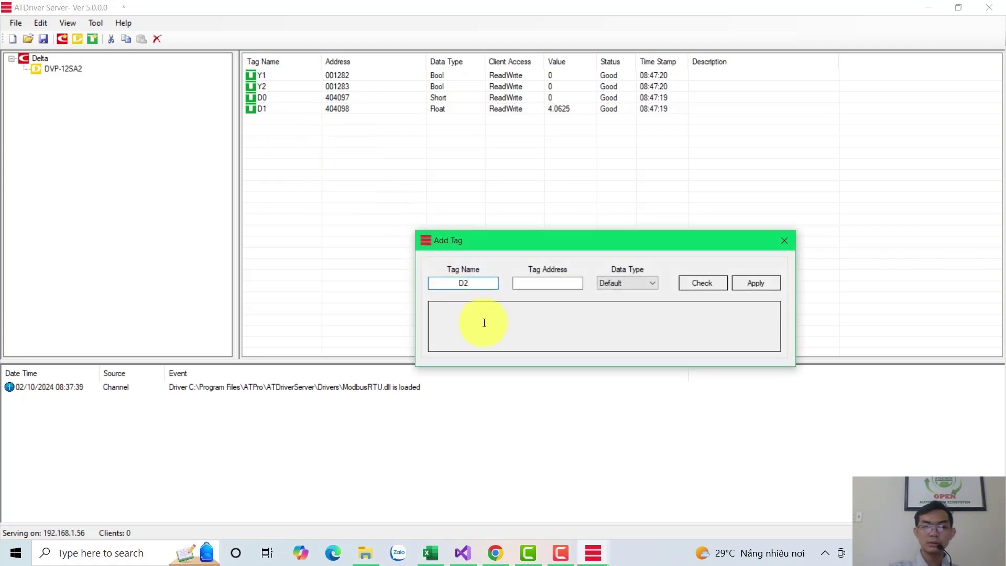
left_click(558, 283)
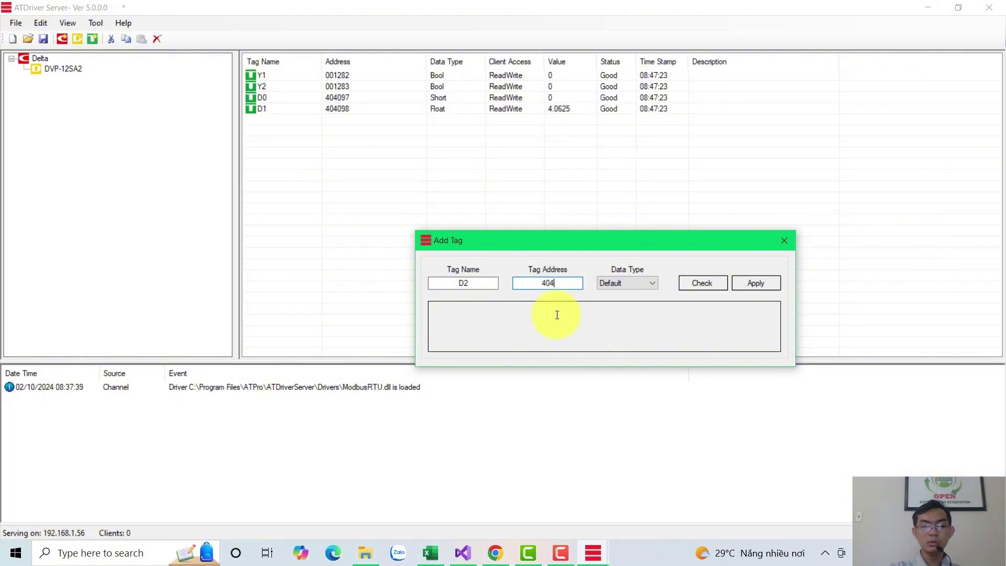
left_click(703, 283)
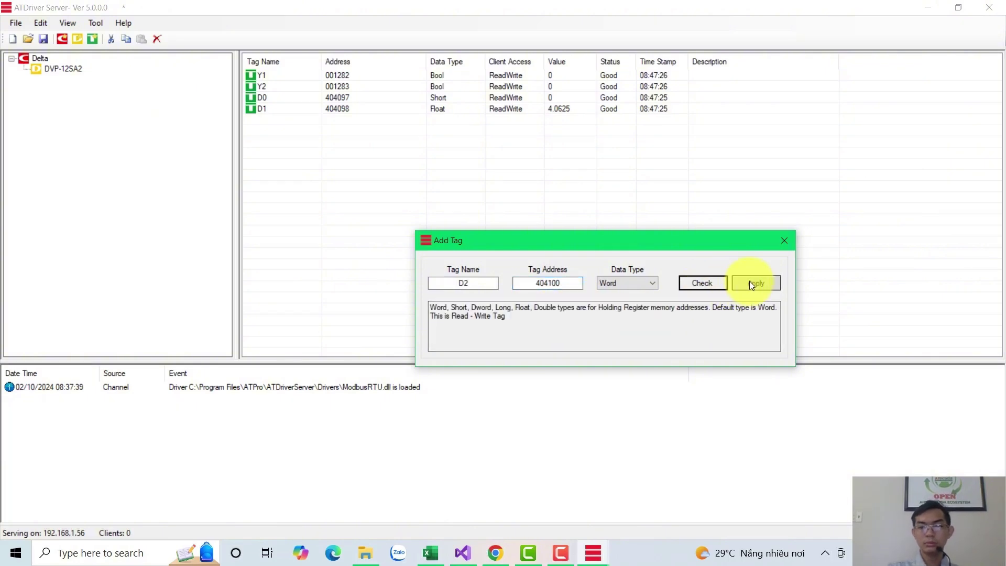
left_click(751, 282)
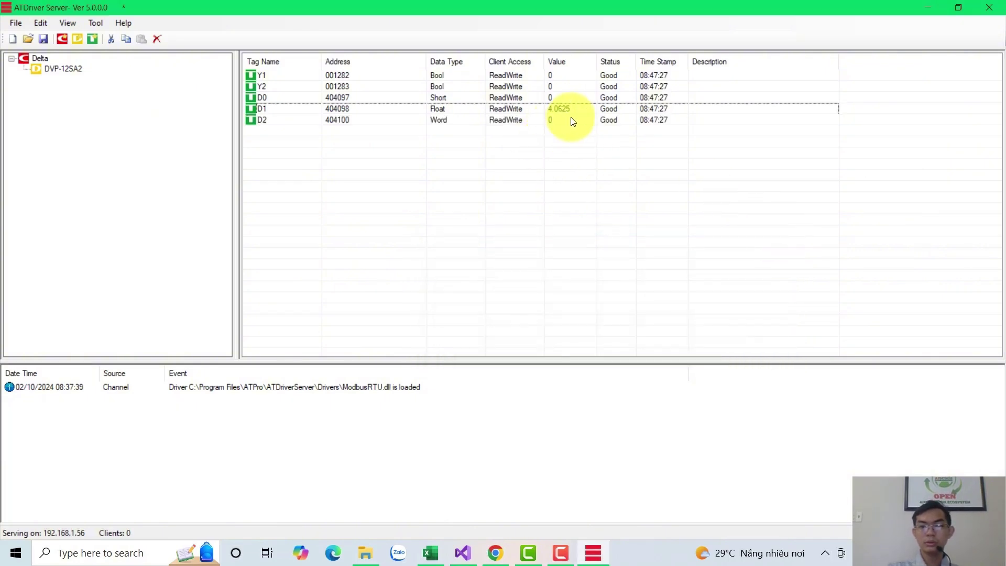
left_click(561, 122)
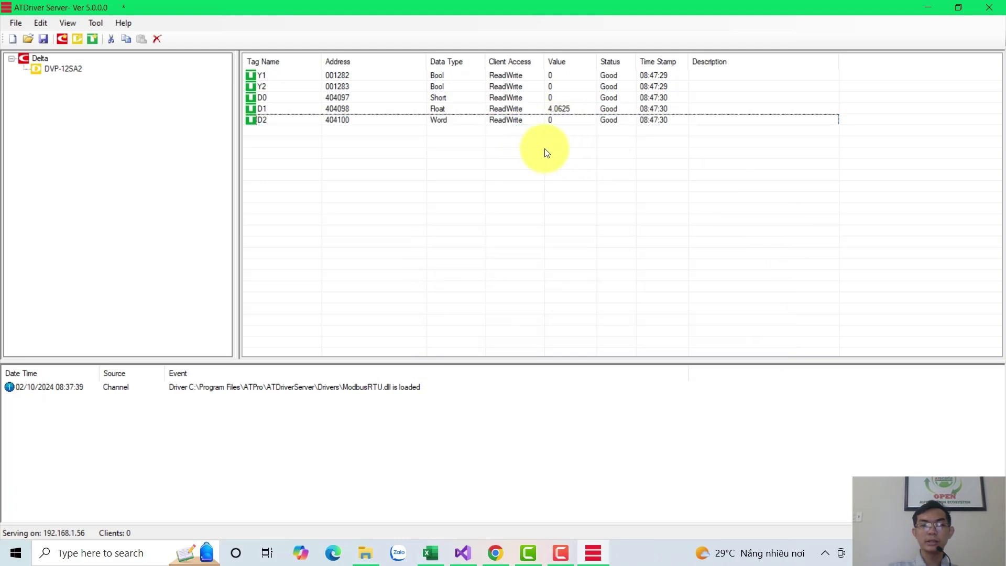
left_click(564, 132)
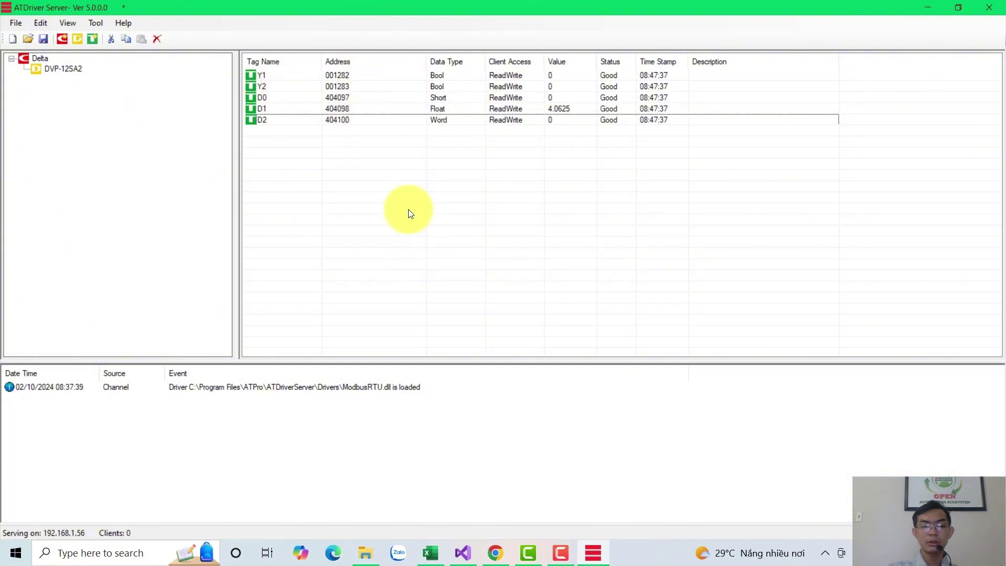
Step: Save the driver server project as Delta in the Project Files folder
key("ctrl+s")
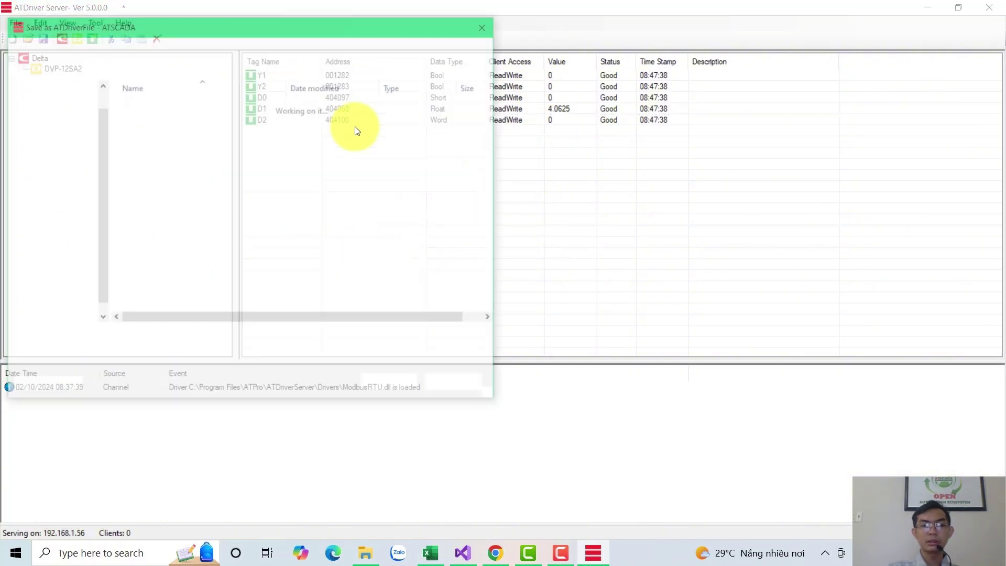
type("Delt")
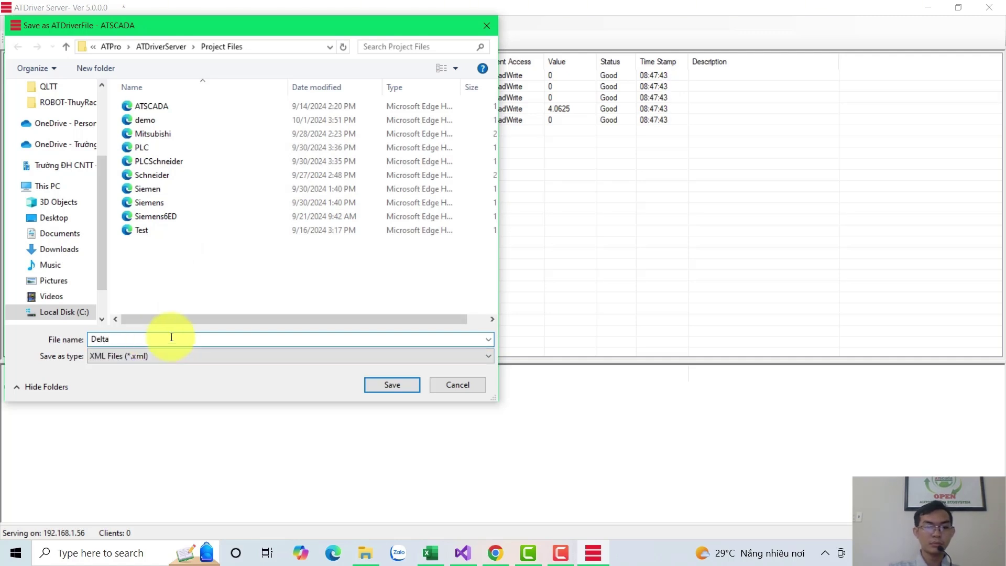
type("a")
left_click(388, 384)
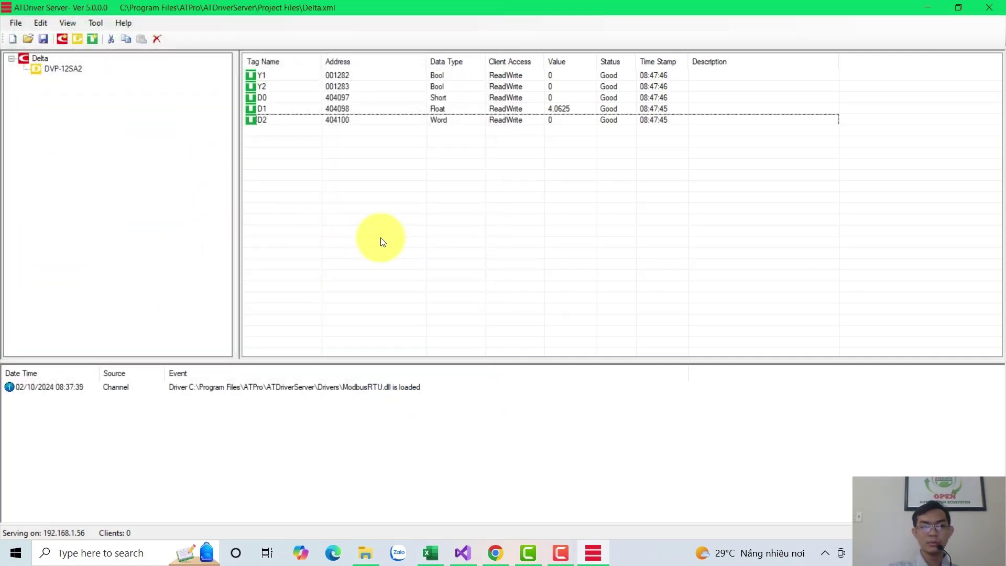
Step: Minimize the driver server, then find and launch iTagBuilder and maximize its window
left_click(928, 8)
left_click(926, 15)
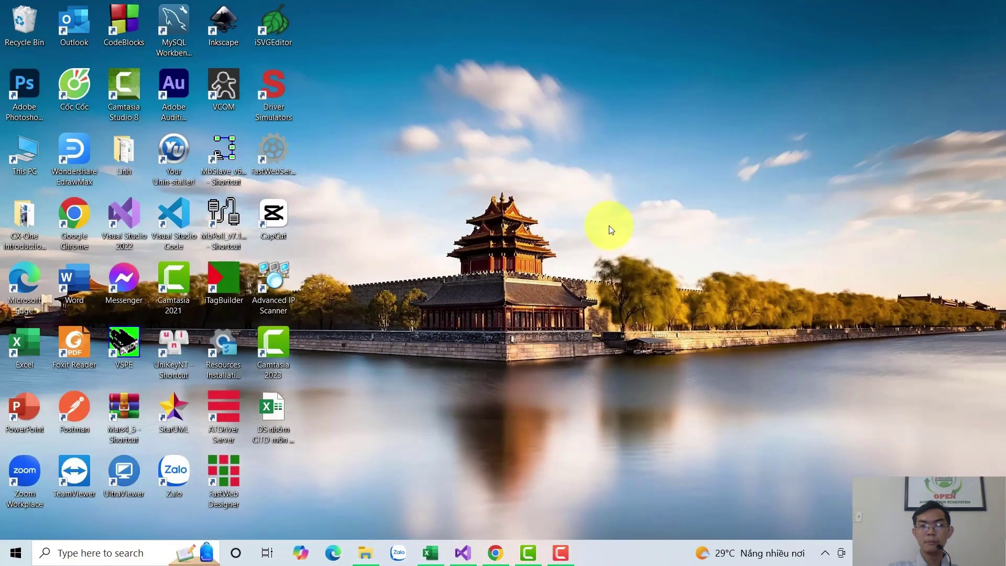
left_click(118, 556)
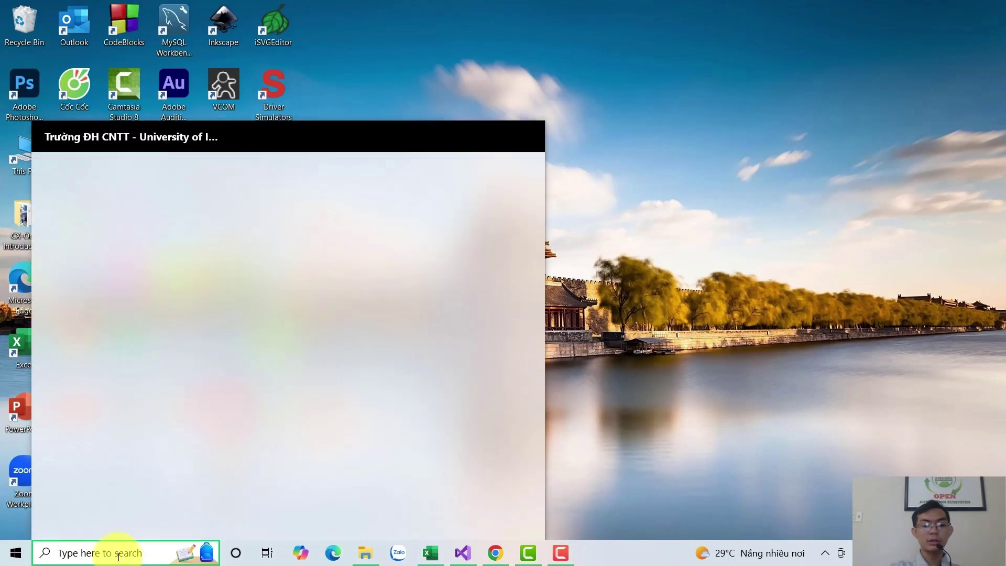
type("ita")
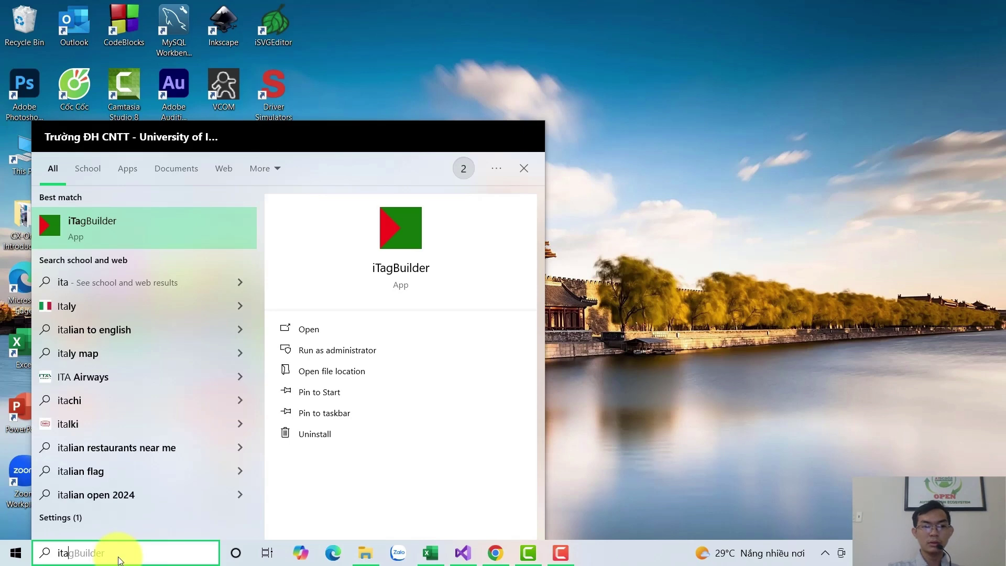
right_click(168, 212)
left_click(201, 226)
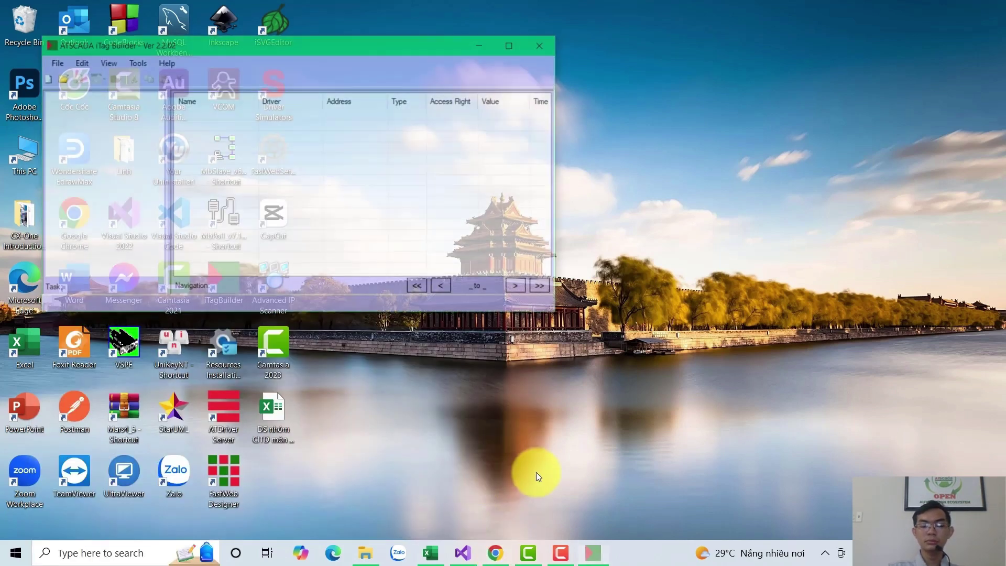
left_click(507, 45)
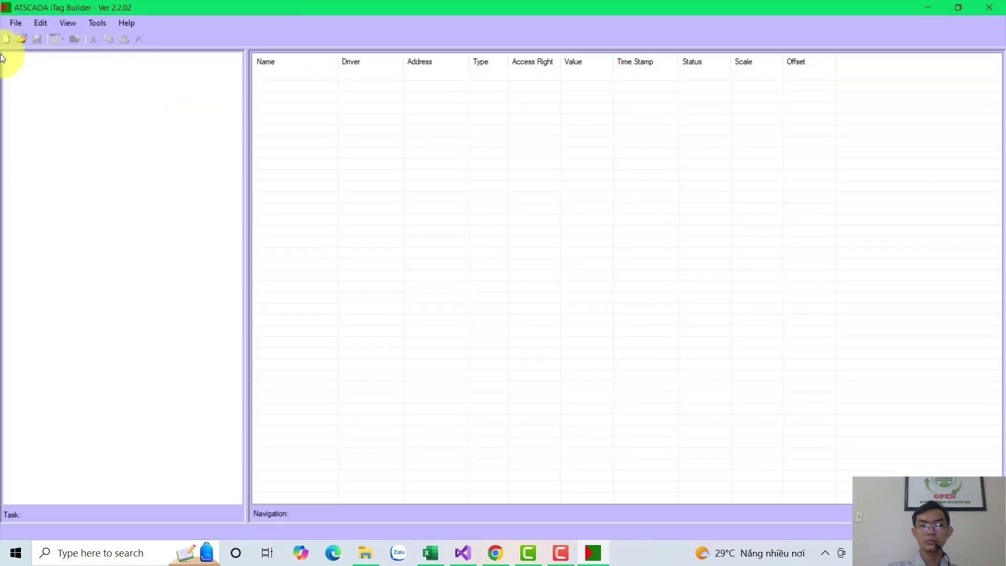
Step: Create a new project with the previous cache cleared and add an ATDriverClient.dll driver named delta connected to 192.168.1.56
left_click(7, 39)
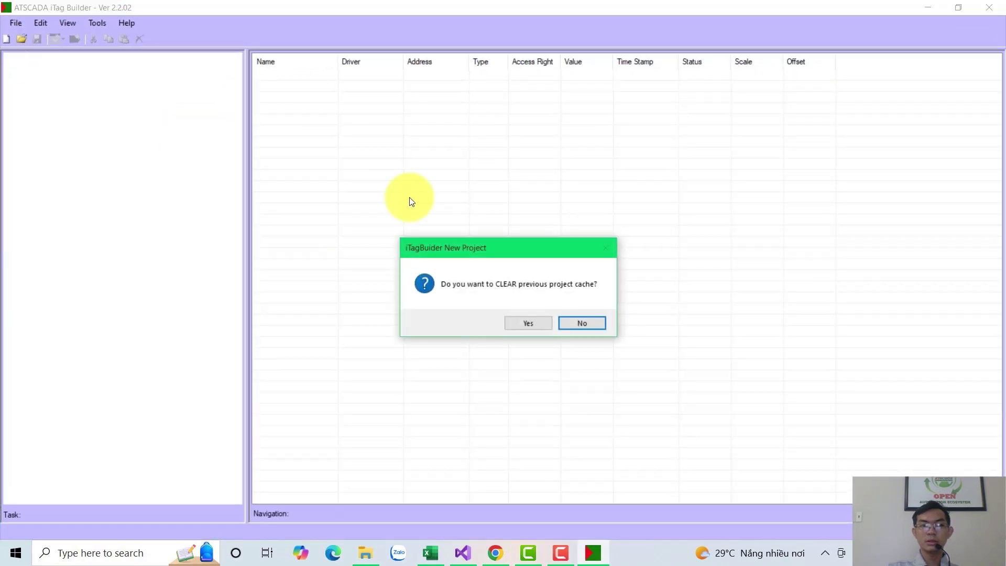
left_click(537, 325)
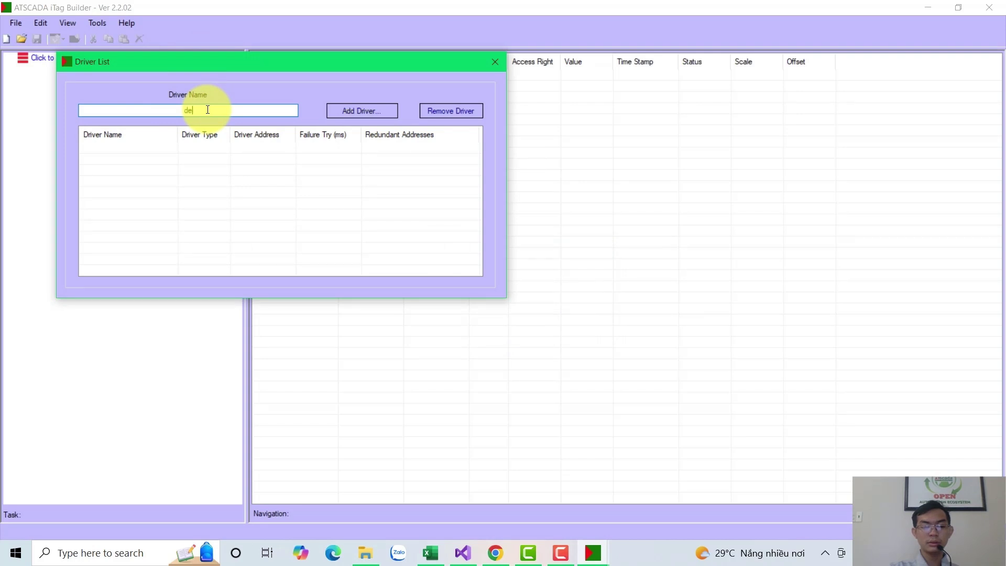
left_click(355, 109)
left_click(230, 164)
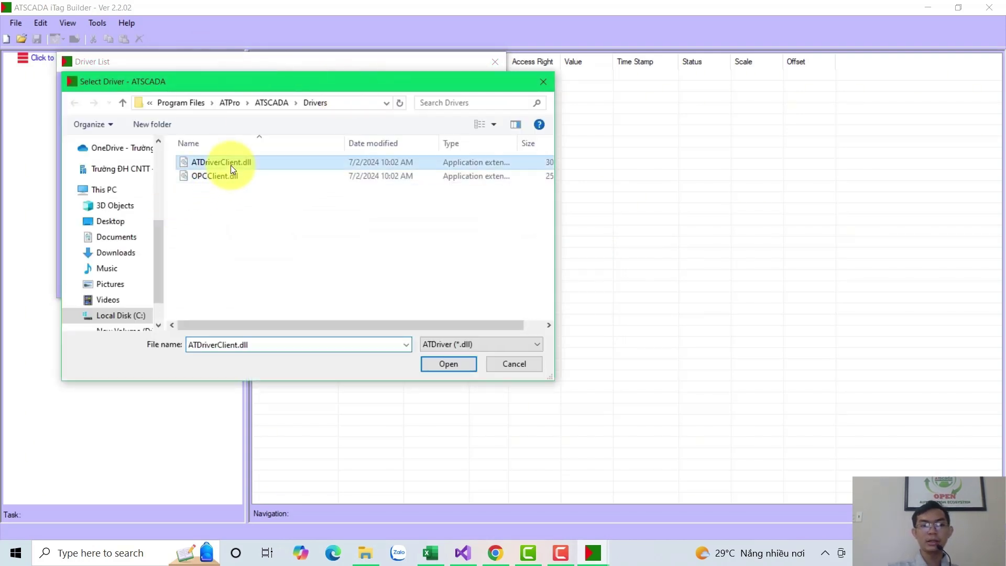
left_click(463, 363)
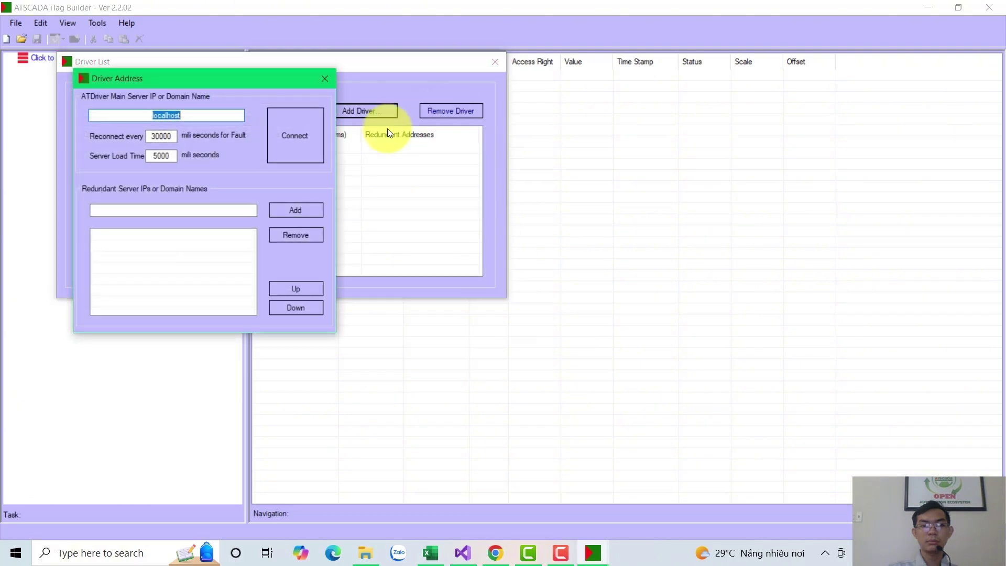
type("192.168.1.56")
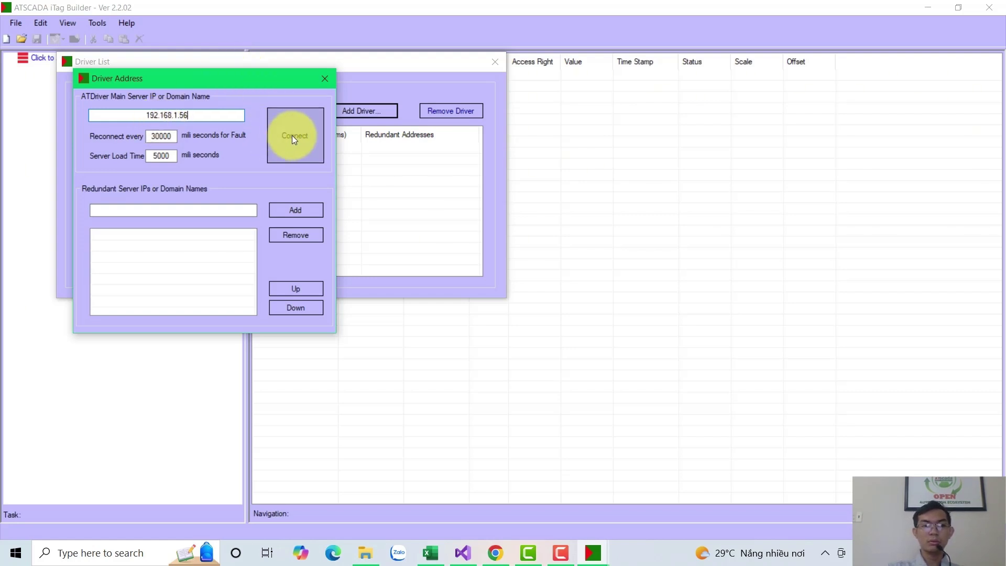
left_click(300, 111)
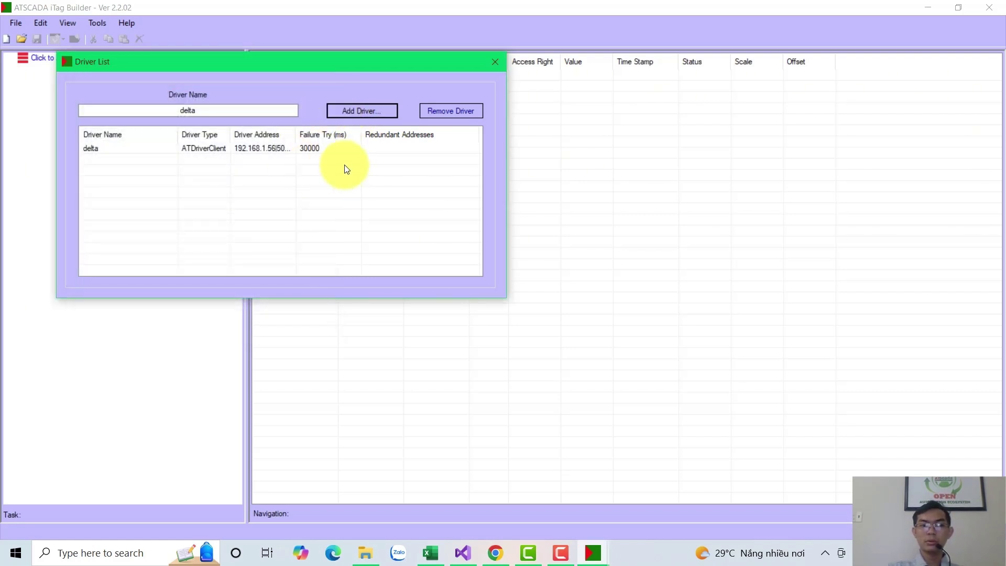
left_click(494, 62)
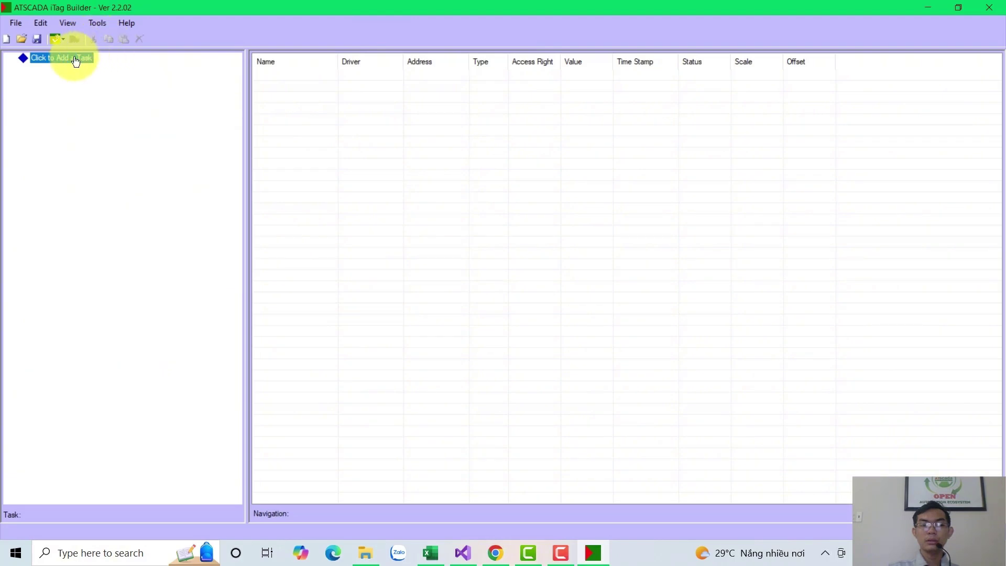
Step: Import the DVP-12SA2 device tags from the delta driver with Fast Driver Import and display the DeltaDVP-12SA2 task's tags
left_click(98, 23)
left_click(127, 40)
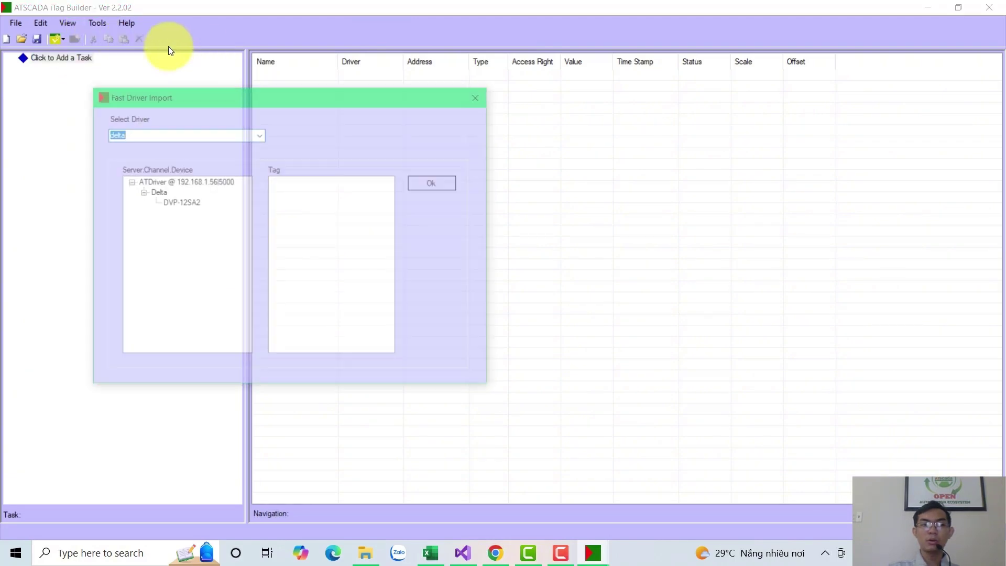
left_click(187, 202)
left_click(426, 183)
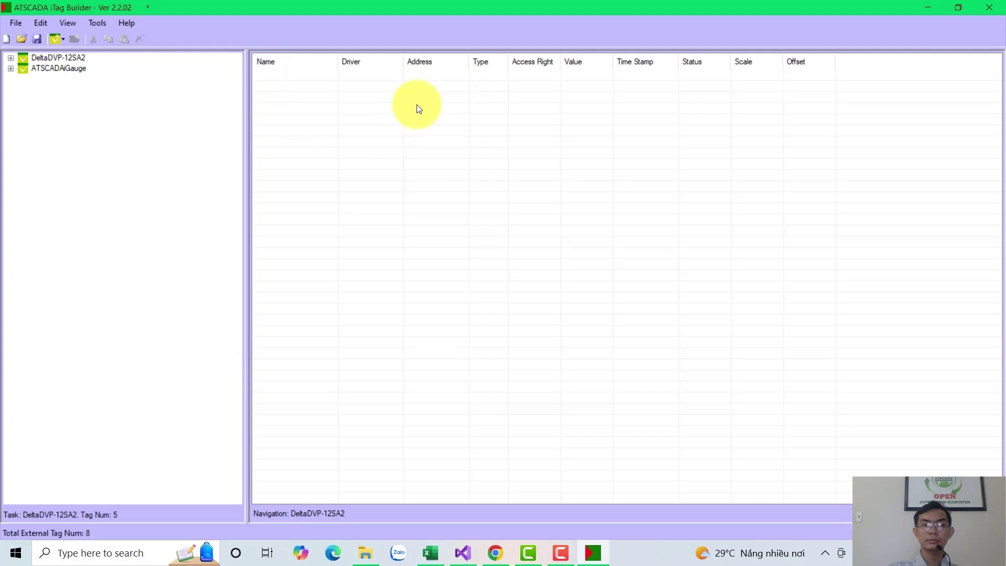
left_click(56, 58)
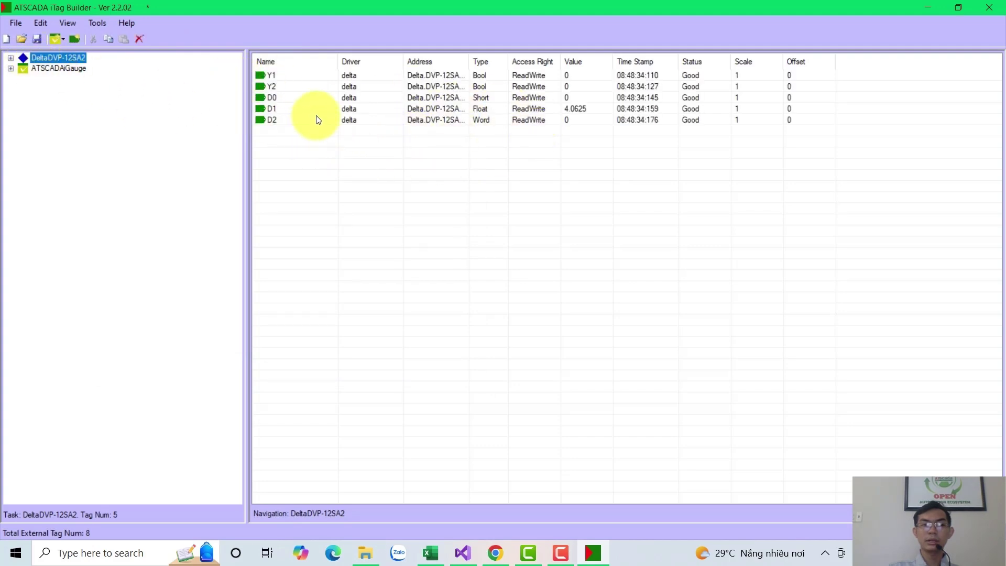
left_click(576, 140)
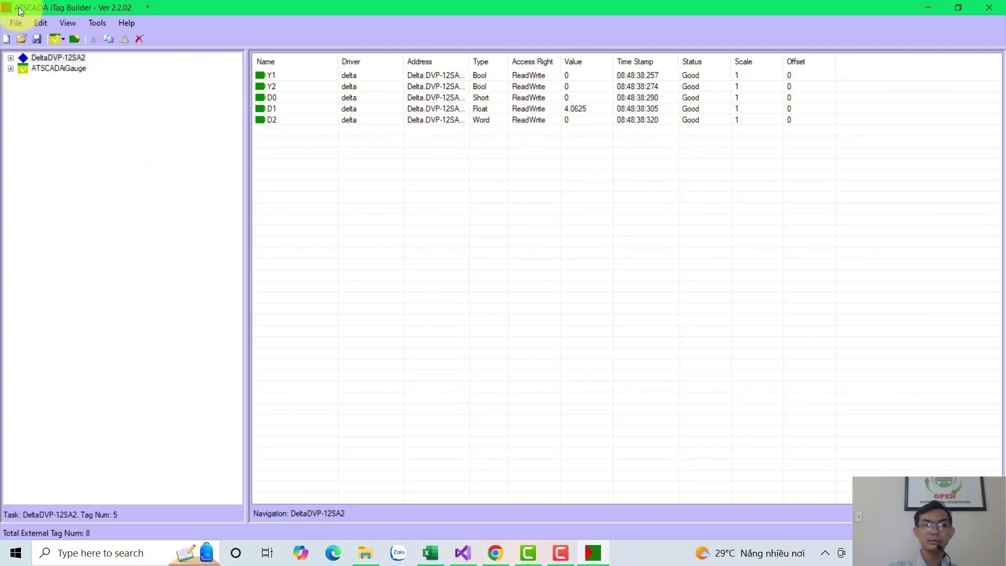
Step: Register the iTag project, saving it as delta in the Project Files folder and confirming the new tag file registration
left_click(12, 21)
left_click(13, 24)
left_click(16, 25)
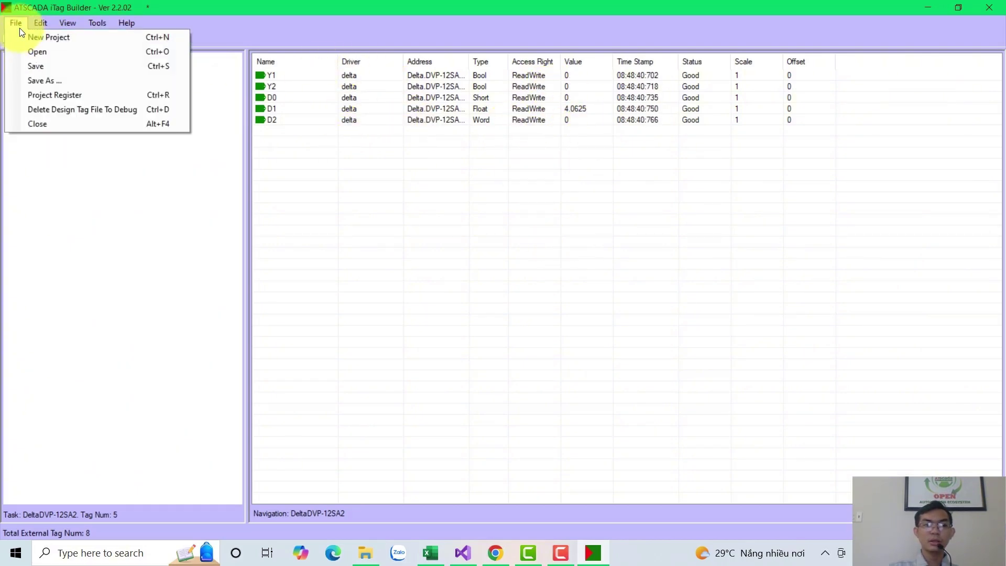
left_click(53, 95)
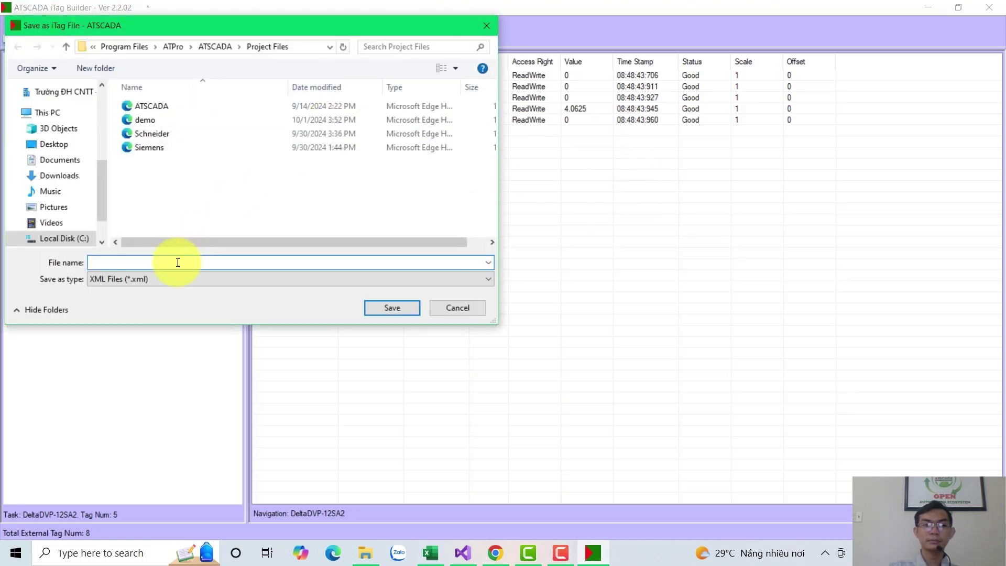
type("delyta")
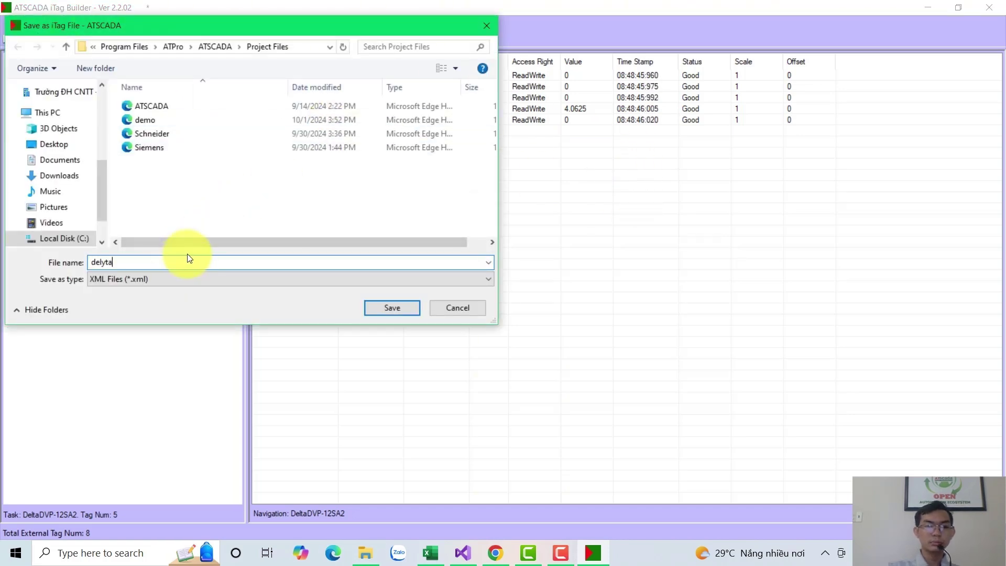
key("BackSpace")
key("BackSpace")
key("BackSpace")
type("ta")
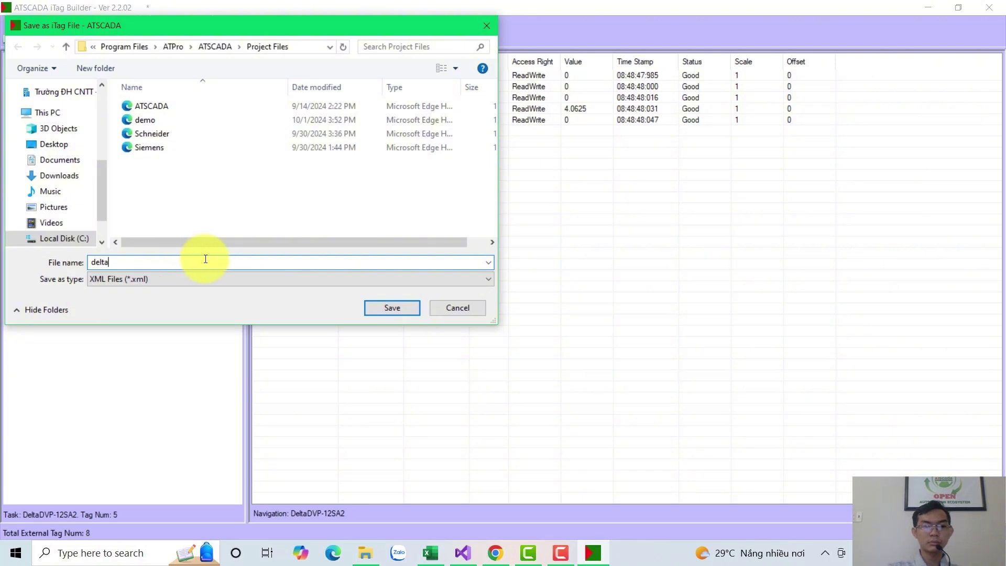
left_click(394, 307)
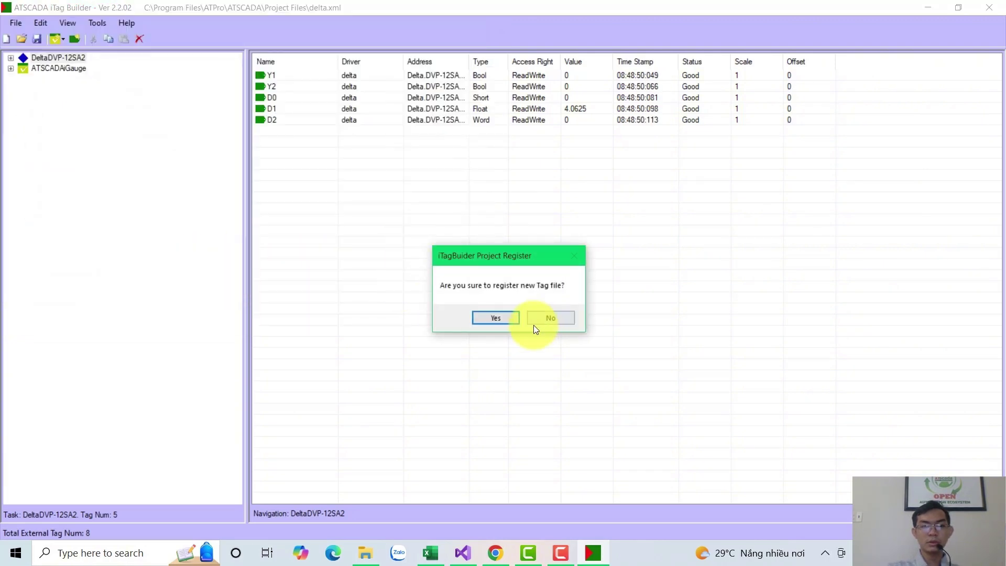
left_click(504, 319)
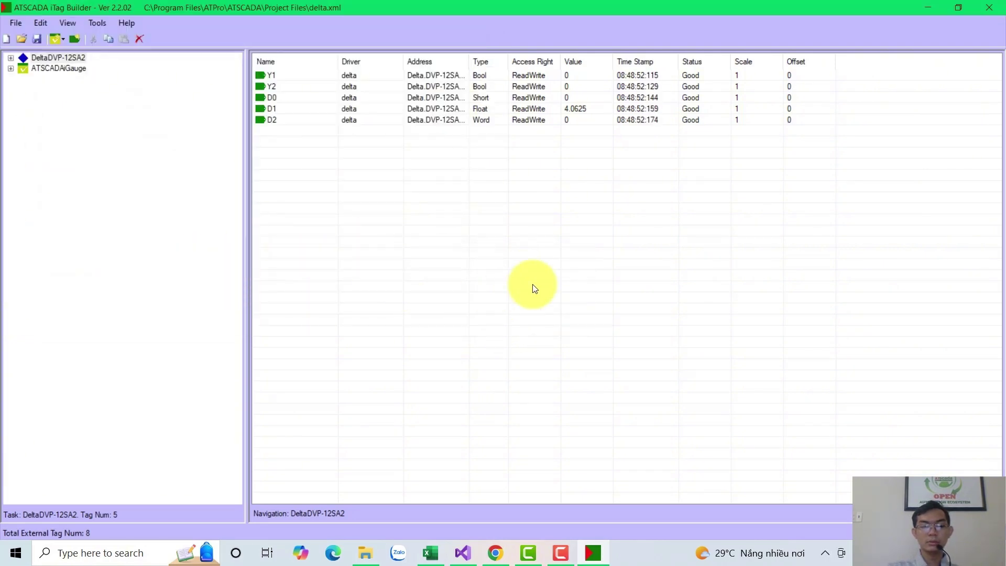
Step: Minimize iTagBuilder, switch to Visual Studio 2019 and start a new project from the C# Windows Forms App (.NET Framework) template
left_click(926, 5)
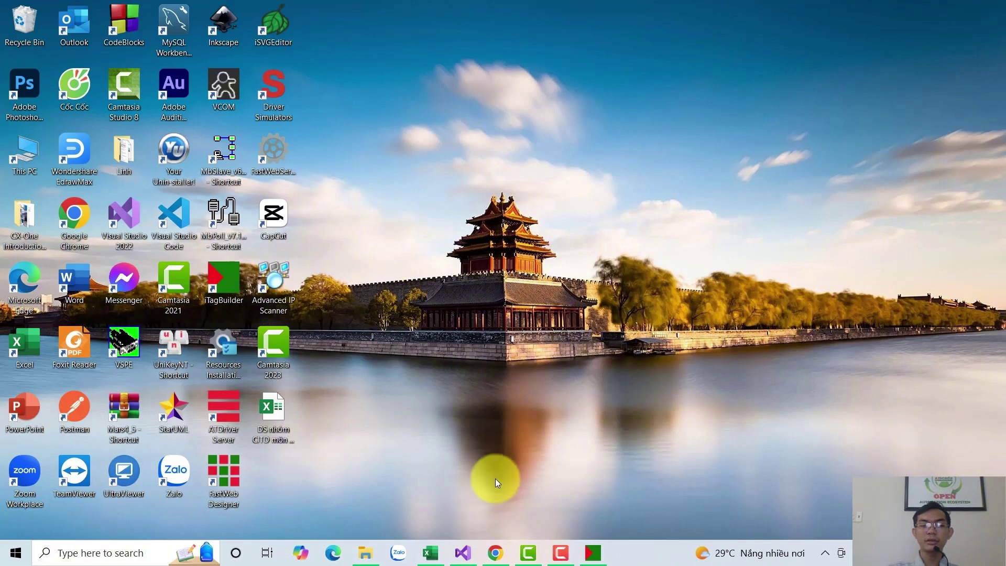
left_click(465, 561)
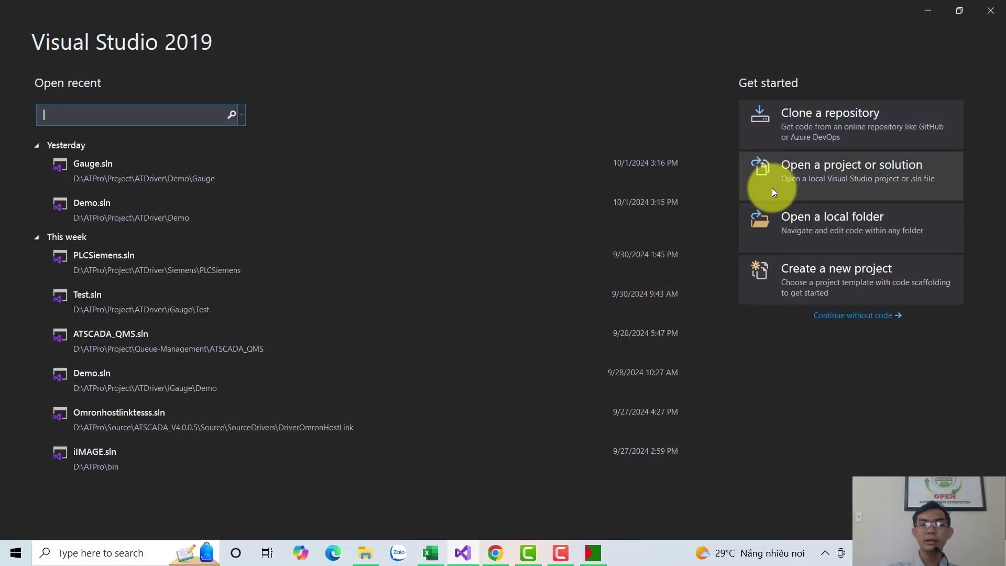
left_click(824, 267)
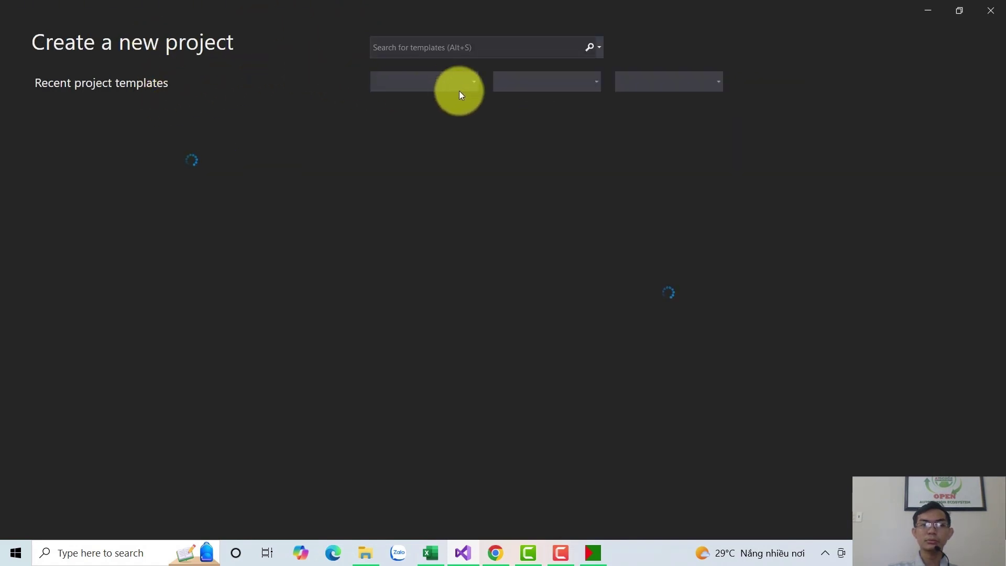
left_click(398, 47)
type("winf")
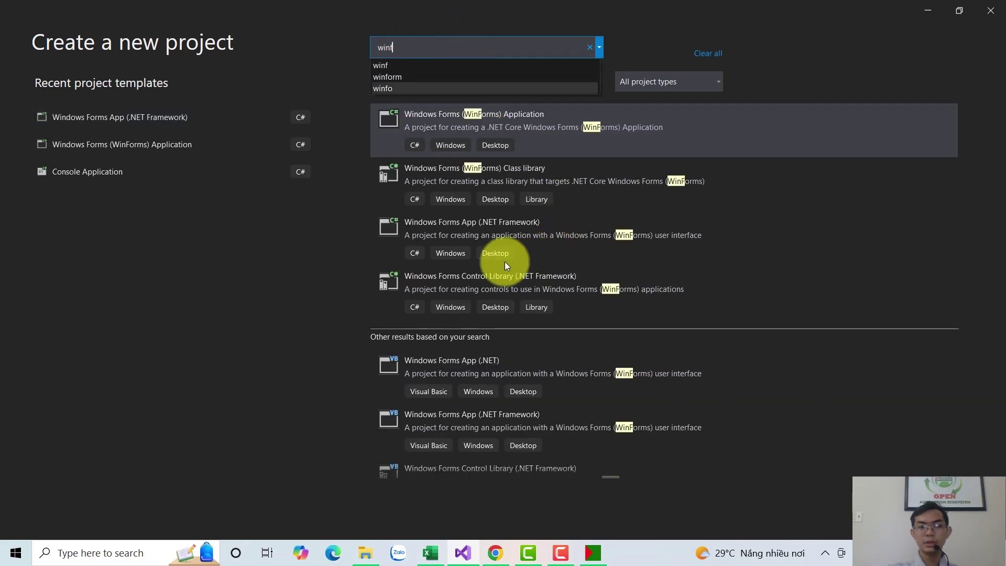
left_click(510, 233)
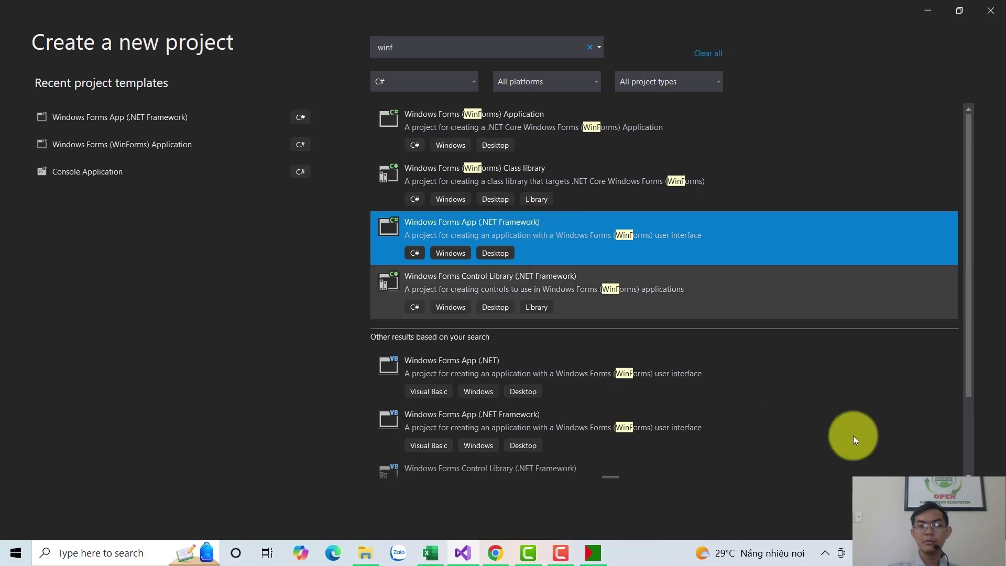
left_click(966, 521)
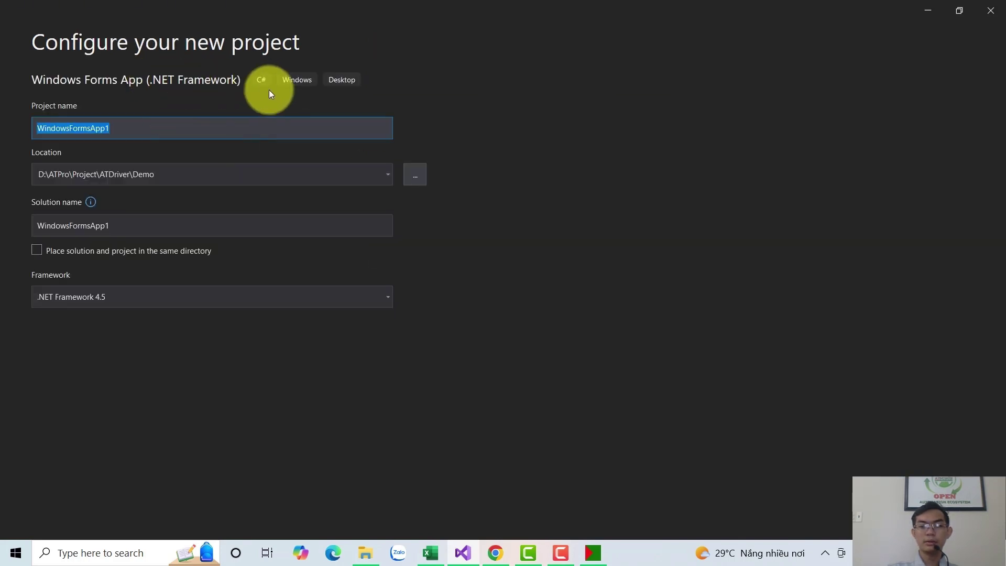
Step: Name the project PLCDelta, keep its location at D:\ATPro\Project\ATDriver\Demo and create it
left_click(412, 179)
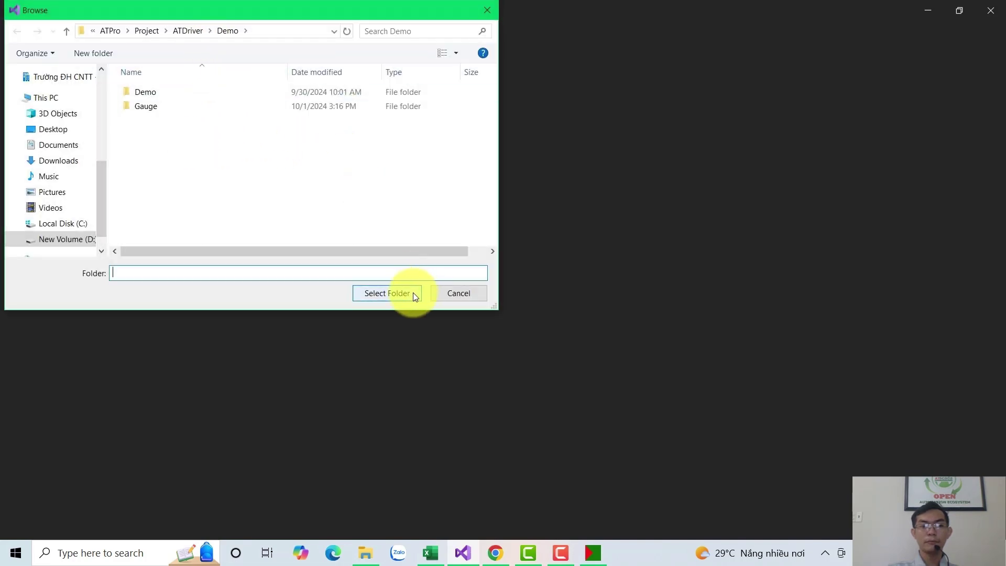
left_click(412, 293)
left_click_drag(117, 128, 17, 136)
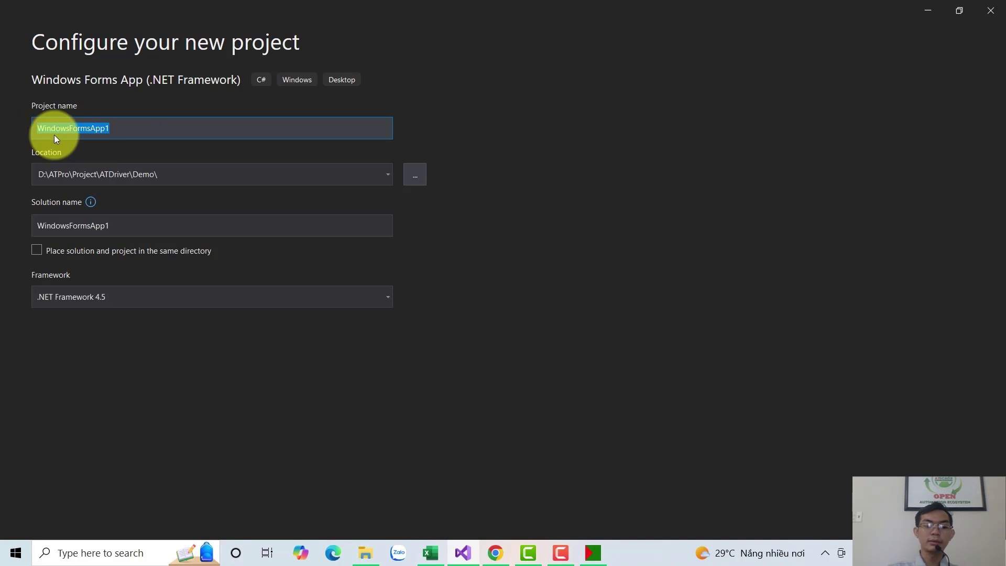
type("PLC")
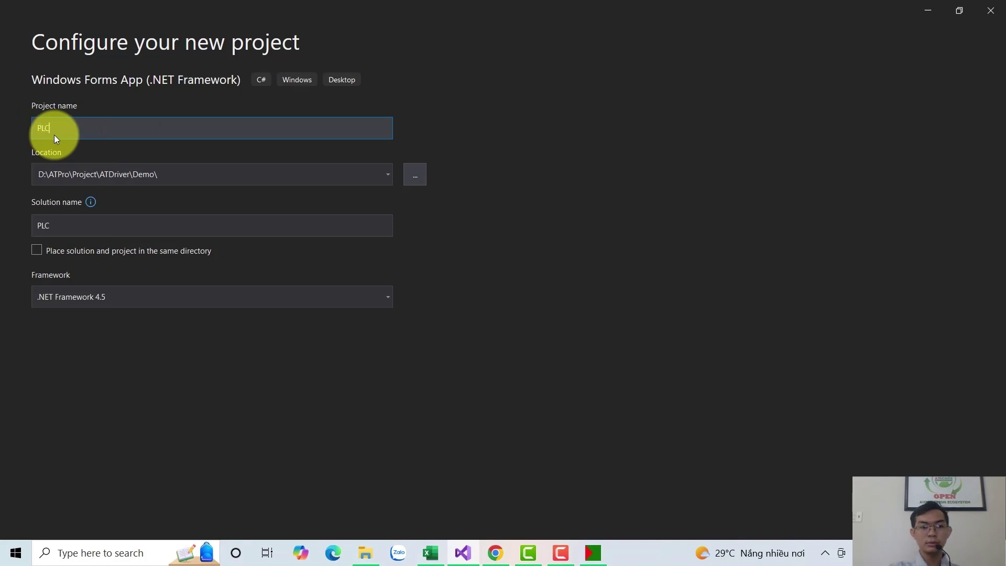
type("Delta")
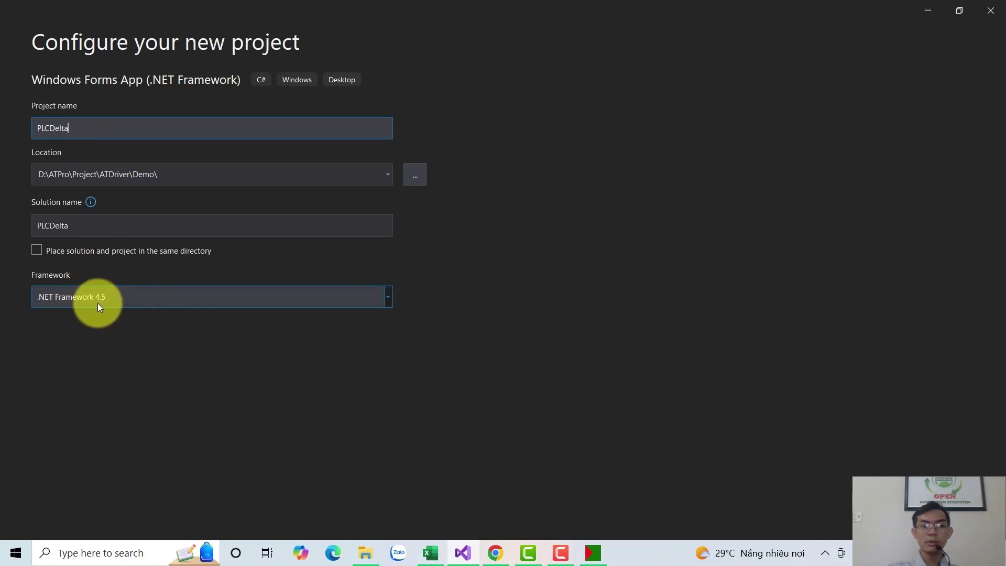
left_click(967, 517)
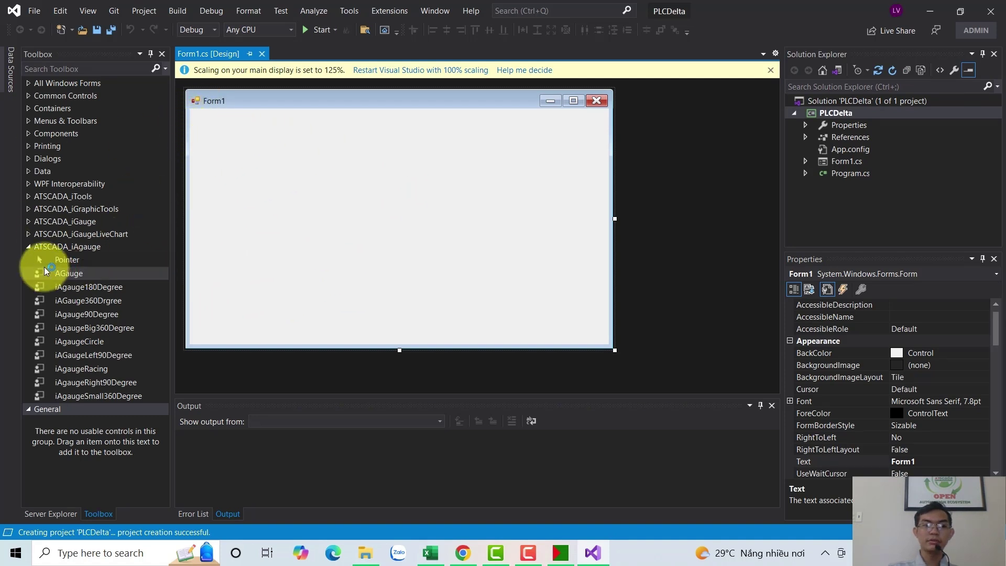
Step: Add an iDriver component from the ATSCADA_iTools controls to Form1
left_click(30, 248)
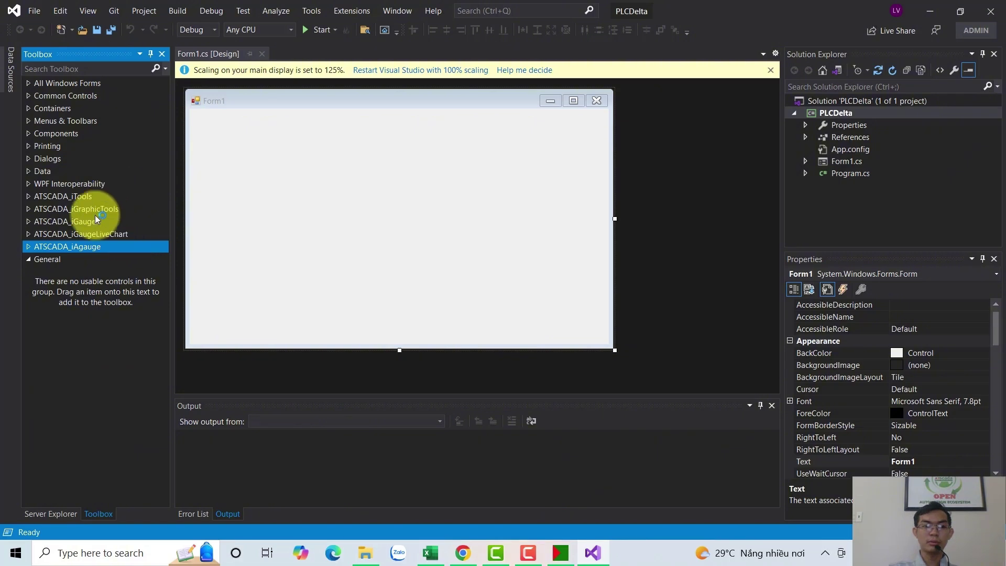
left_click(27, 197)
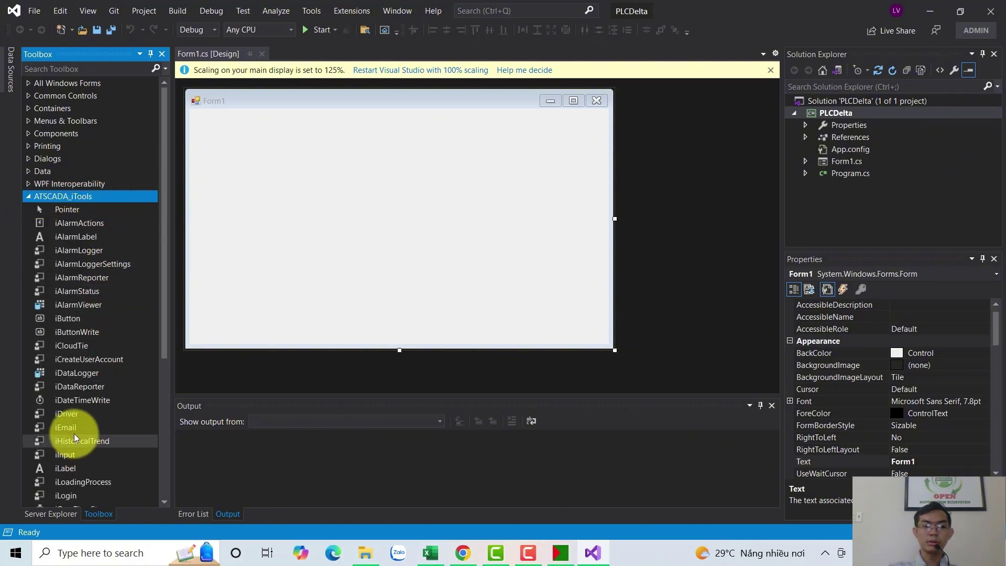
left_click(64, 414)
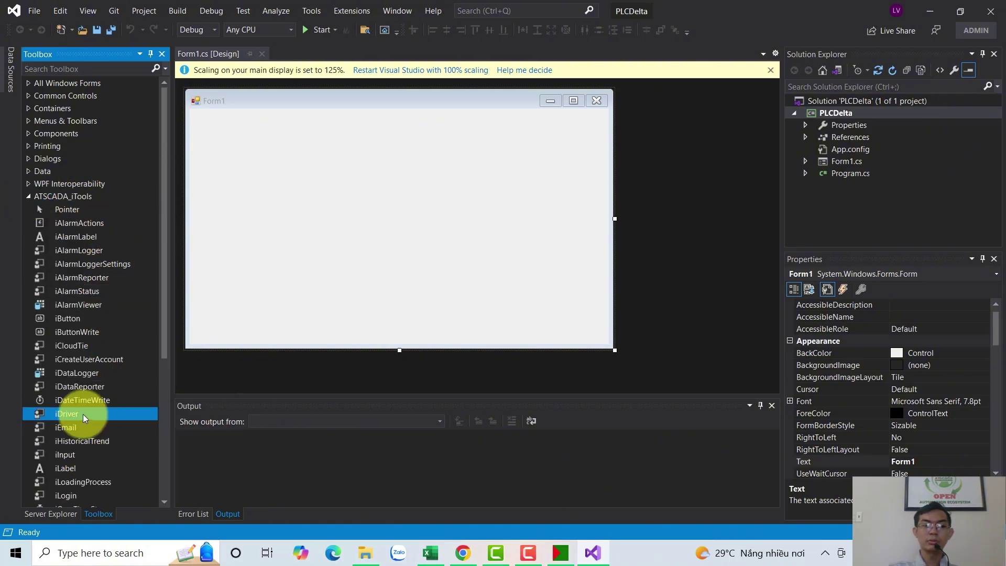
left_click(315, 248)
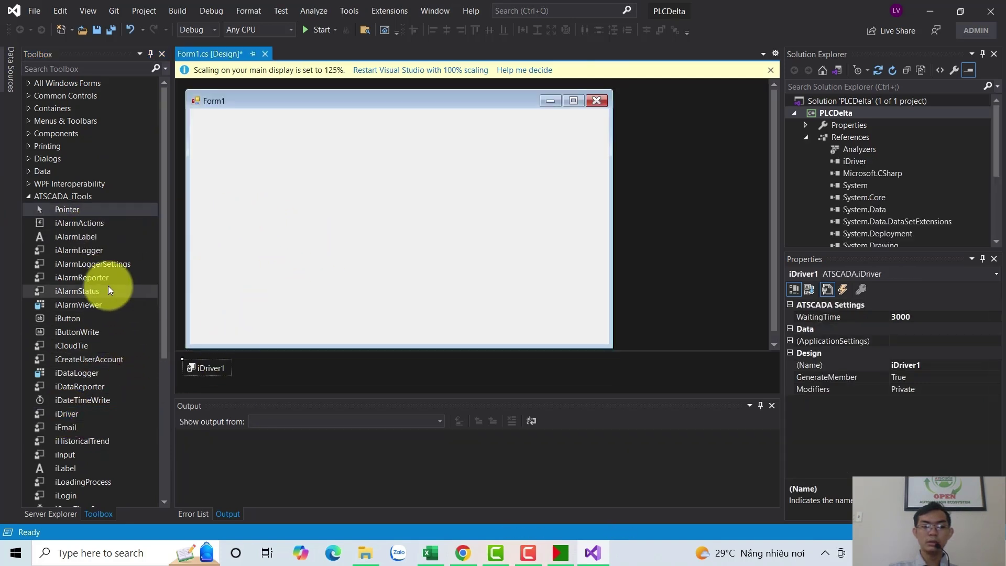
Step: Place an iLabel control from ATSCADA_iTools in the upper part of Form1
scroll(99, 263, "down", 1)
scroll(99, 263, "down", 2)
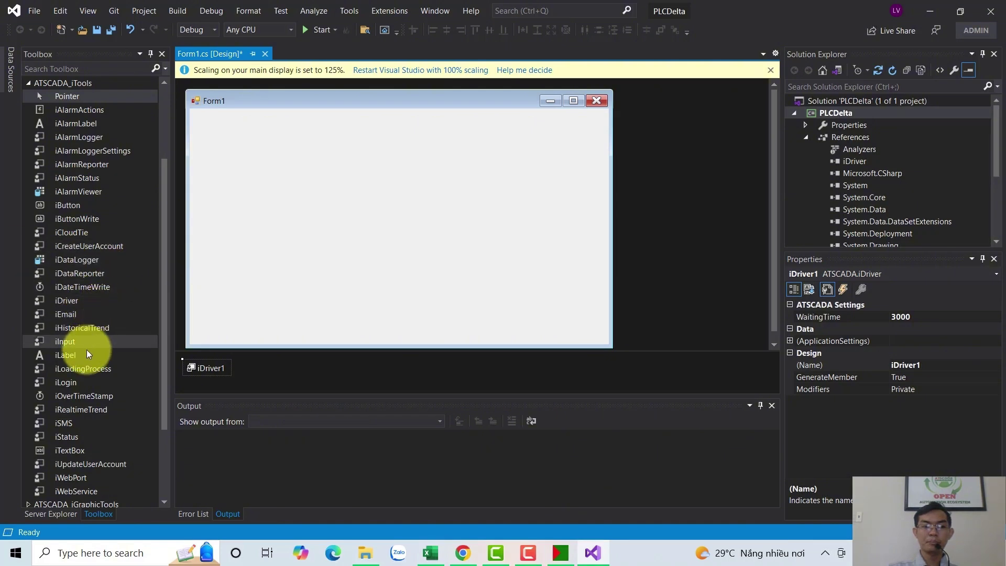
left_click(66, 355)
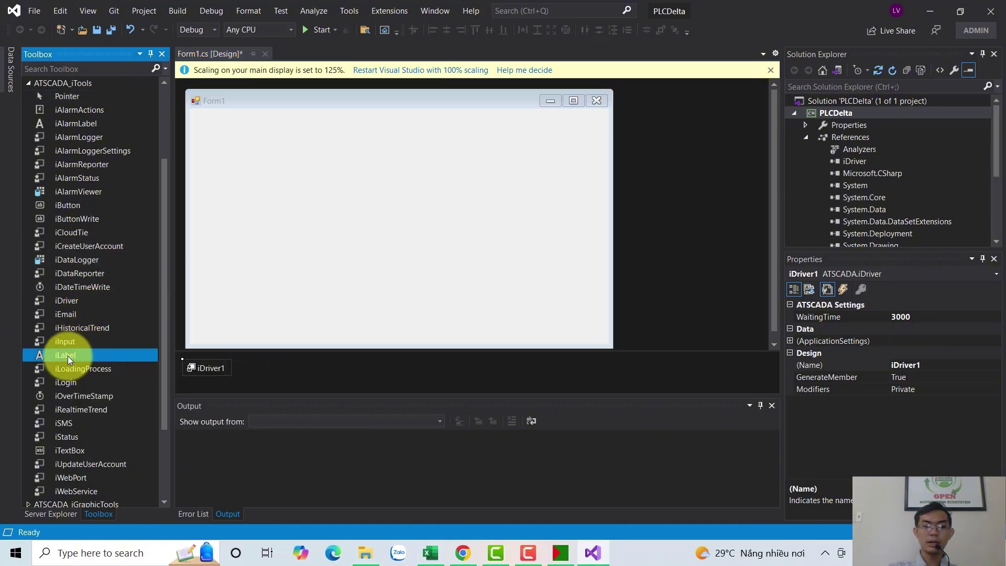
left_click(333, 155)
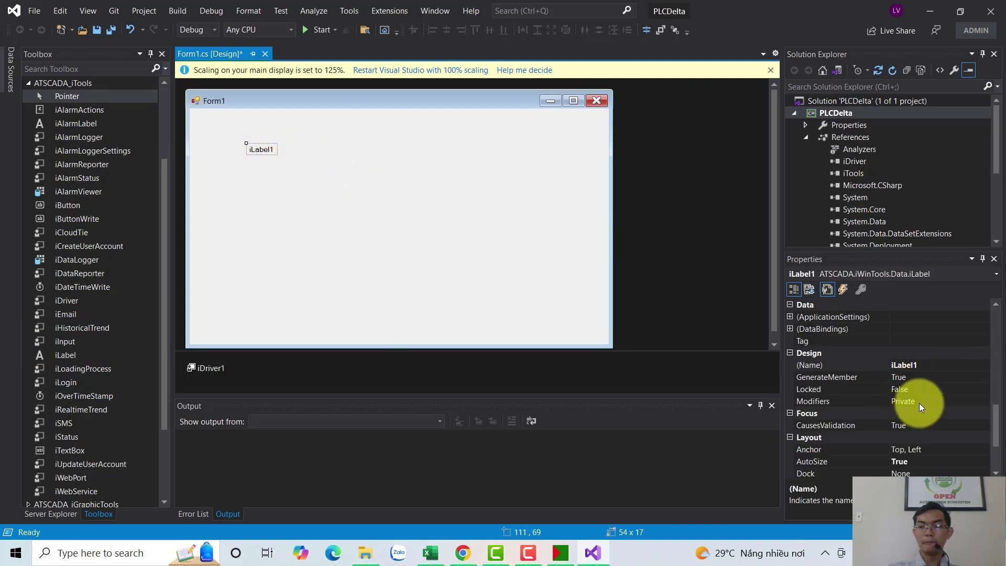
Step: Enlarge iLabel1's font to size 20 and move the label slightly toward the form's upper-left corner
scroll(920, 402, "down", 3)
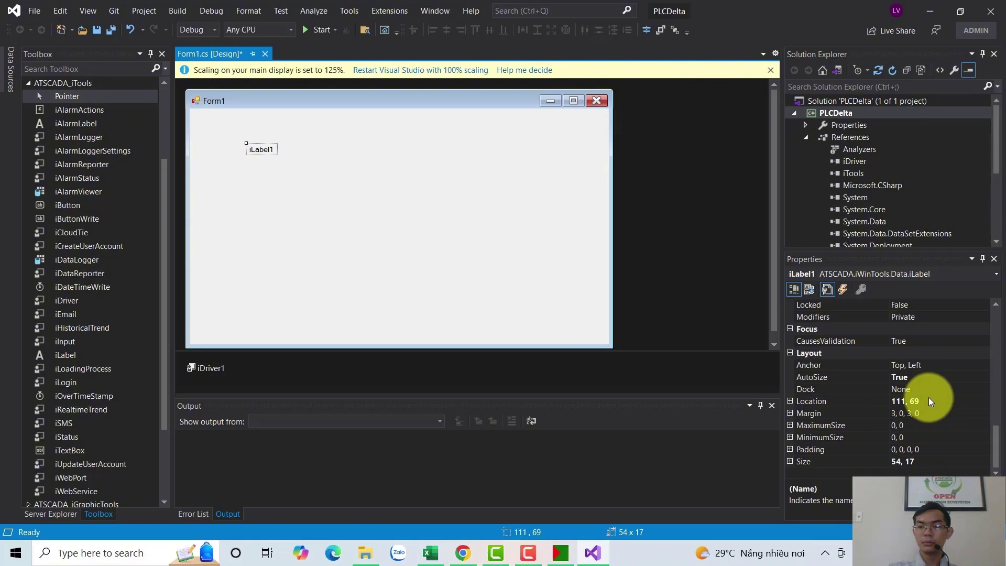
scroll(929, 398, "up", 8)
scroll(929, 397, "up", 1)
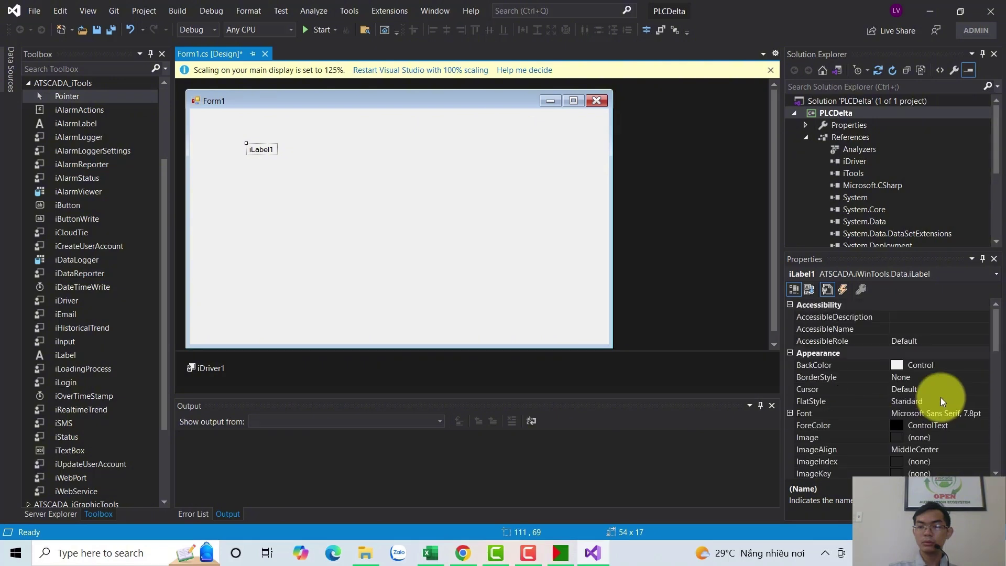
double_click(984, 412)
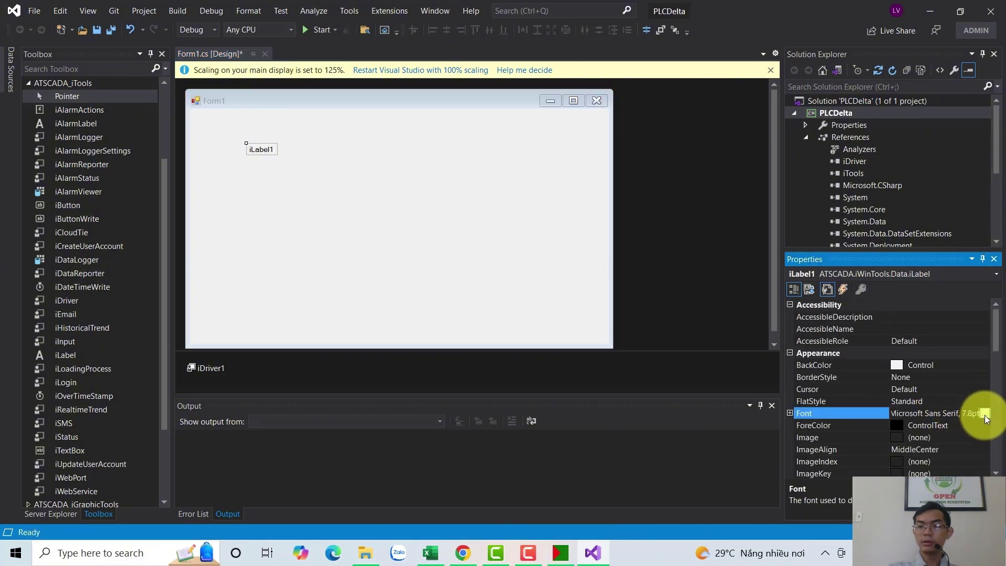
scroll(558, 192, "down", 1)
left_click(558, 199)
left_click(617, 149)
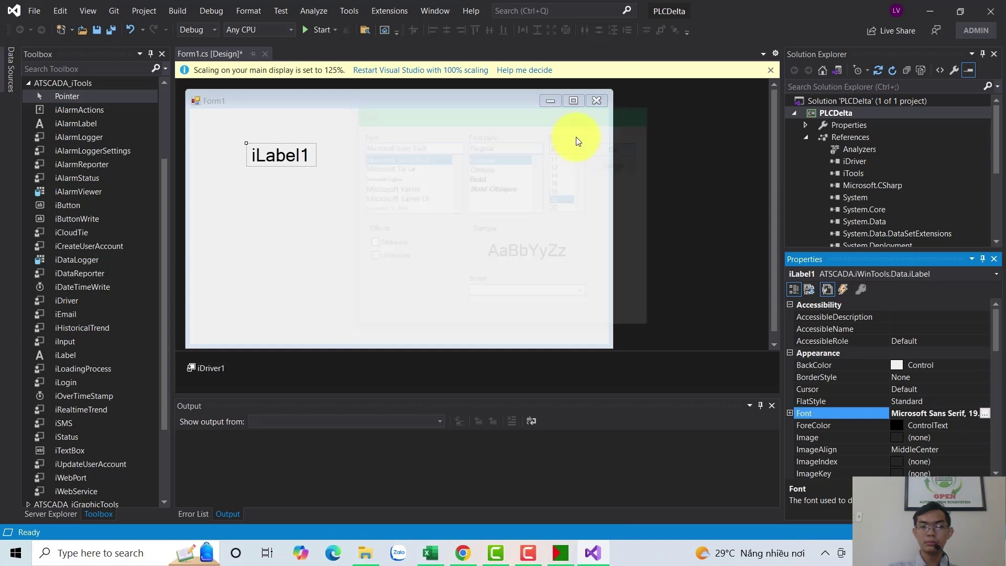
left_click(285, 194)
left_click(282, 155)
left_click_drag(282, 155, 270, 149)
Step: Link iLabel1 to the iDriver1 driver and assign it the tag DeltaDVP-12SA2.D0
scroll(960, 402, "down", 4)
scroll(960, 402, "down", 2)
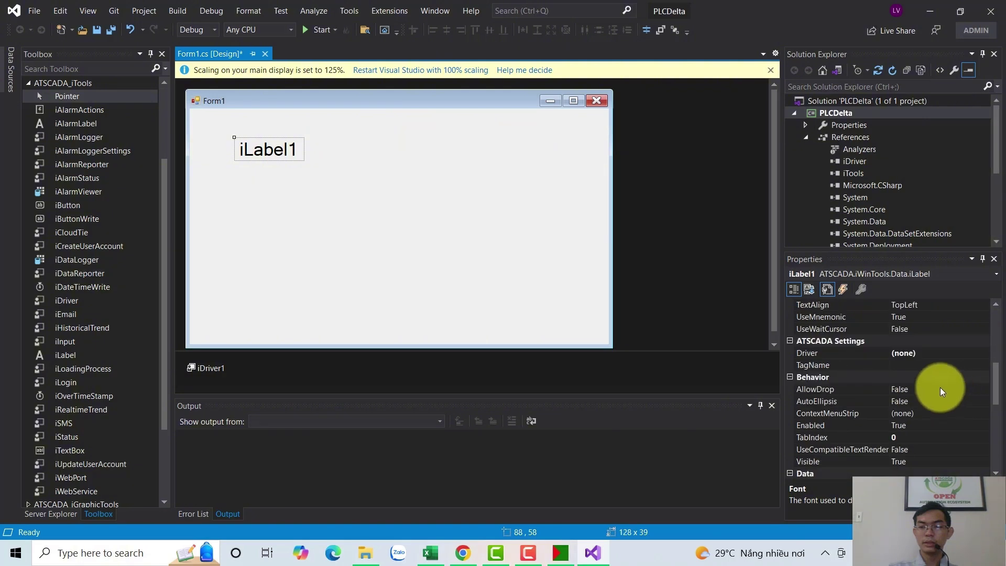
double_click(922, 354)
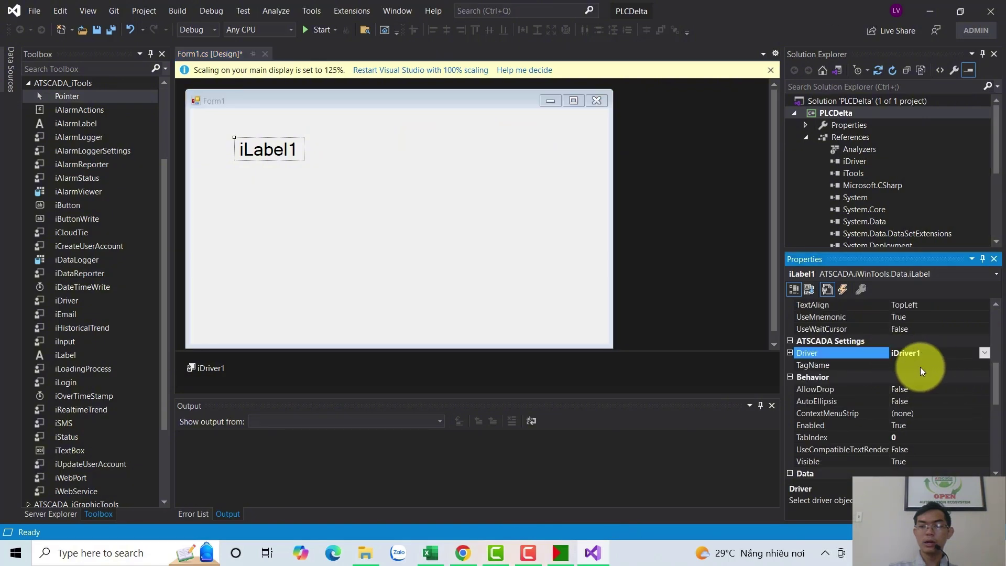
left_click(922, 364)
left_click(984, 366)
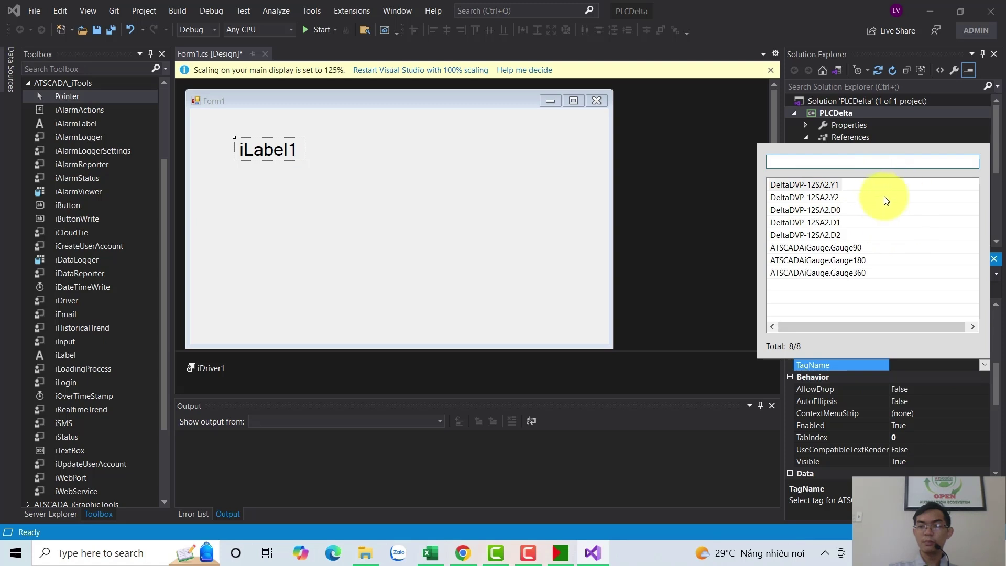
double_click(832, 211)
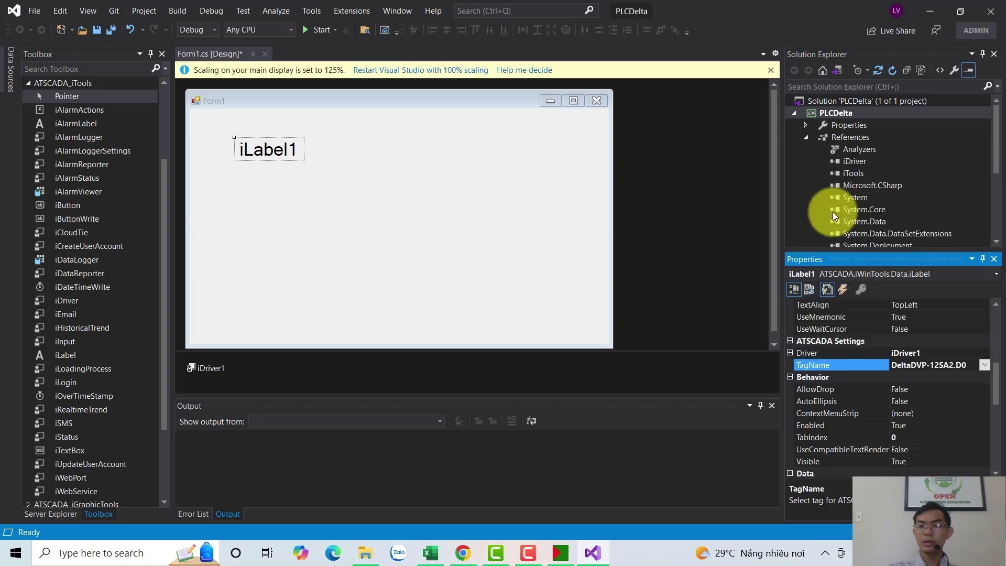
Step: Duplicate iLabel1 twice and align the two copies in a column below it
left_click(269, 173)
left_click(276, 148)
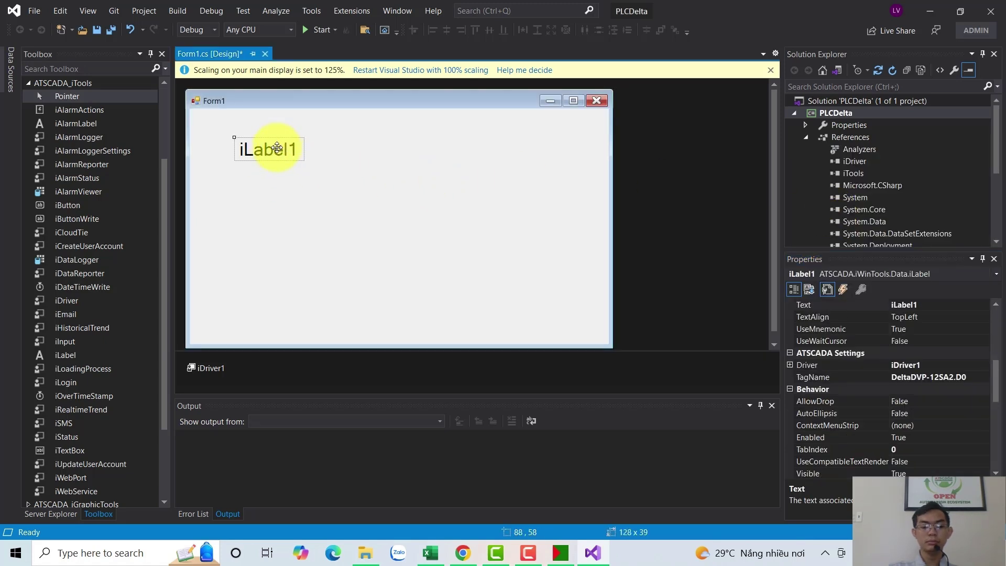
key("ctrl+v")
key("ctrl+v")
left_click_drag(370, 219, 273, 243)
left_click_drag(409, 228, 283, 192)
left_click_drag(298, 234, 277, 238)
left_click(392, 225)
Step: Assign iLabel2 the tag DeltaDVP-12SA2.D1
left_click(285, 192)
left_click(970, 376)
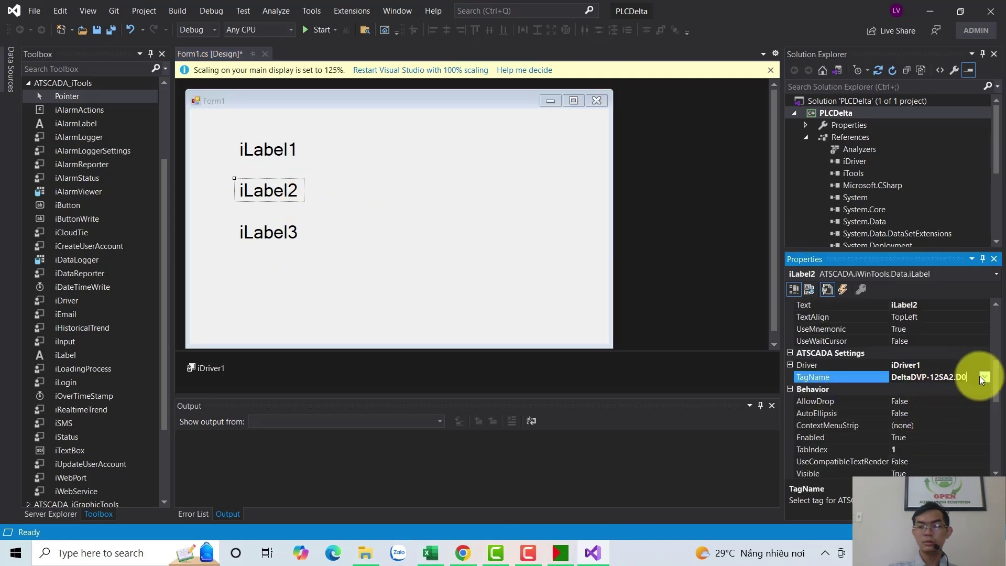
left_click(984, 377)
left_click(849, 175)
key("BackSpace")
type("1")
left_click(838, 197)
double_click(790, 194)
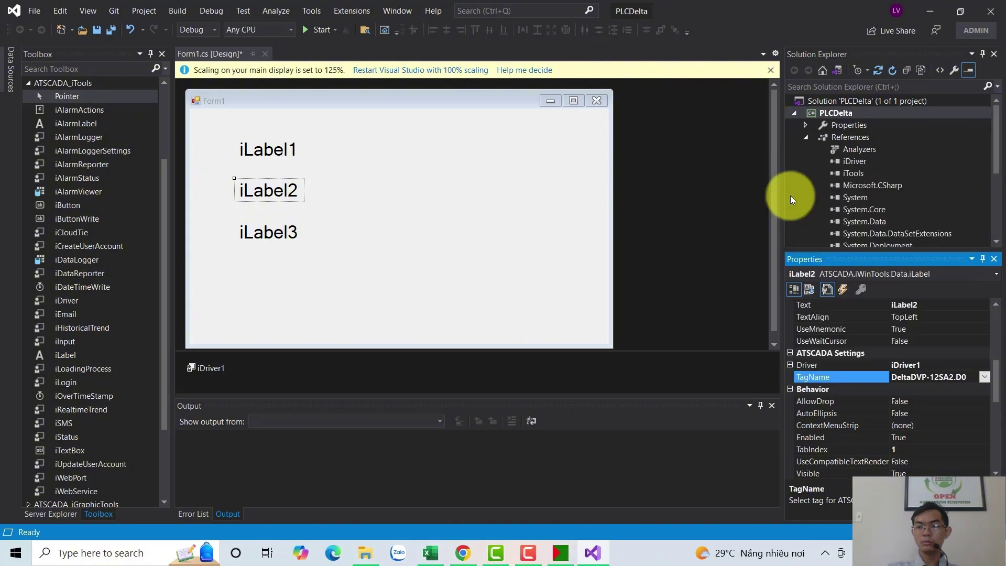
Step: Assign iLabel3 the tag DeltaDVP-12SA2.D2
left_click(260, 229)
left_click(972, 378)
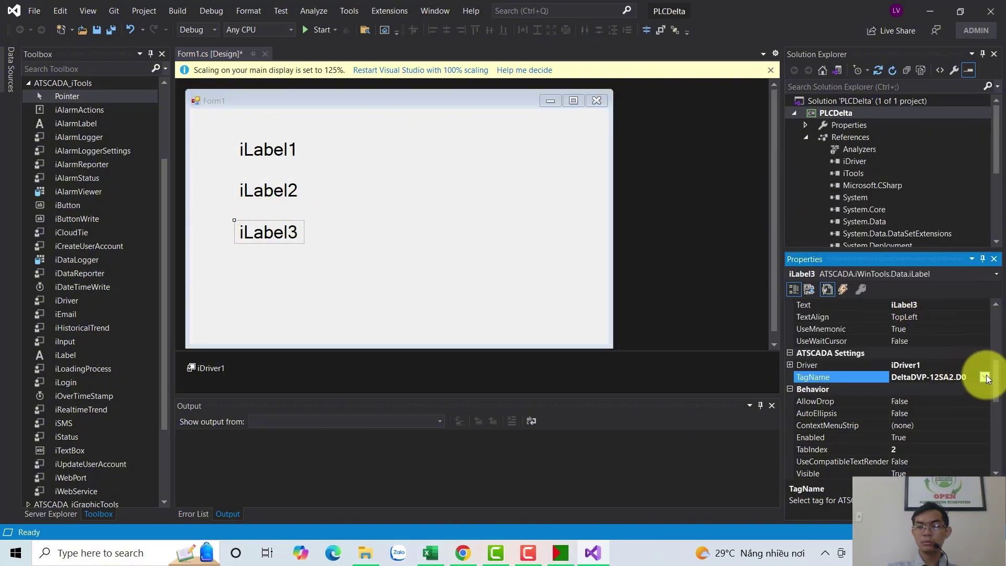
left_click(984, 377)
left_click(850, 176)
key("BackSpace")
type("2")
left_click(836, 197)
double_click(836, 196)
Step: Move the three labels together slightly lower on Form1
left_click_drag(329, 260, 285, 171)
left_click(383, 193)
left_click(277, 171)
left_click(385, 181)
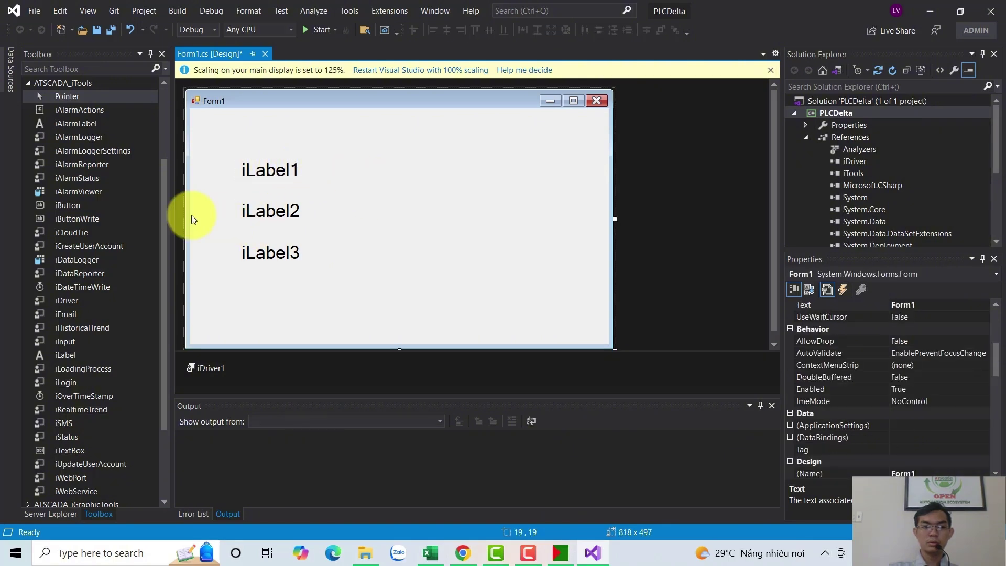
Step: Place an iButton from ATSCADA_iTools to the right of iLabel1 and nudge the three labels slightly up to line up with it
left_click(59, 204)
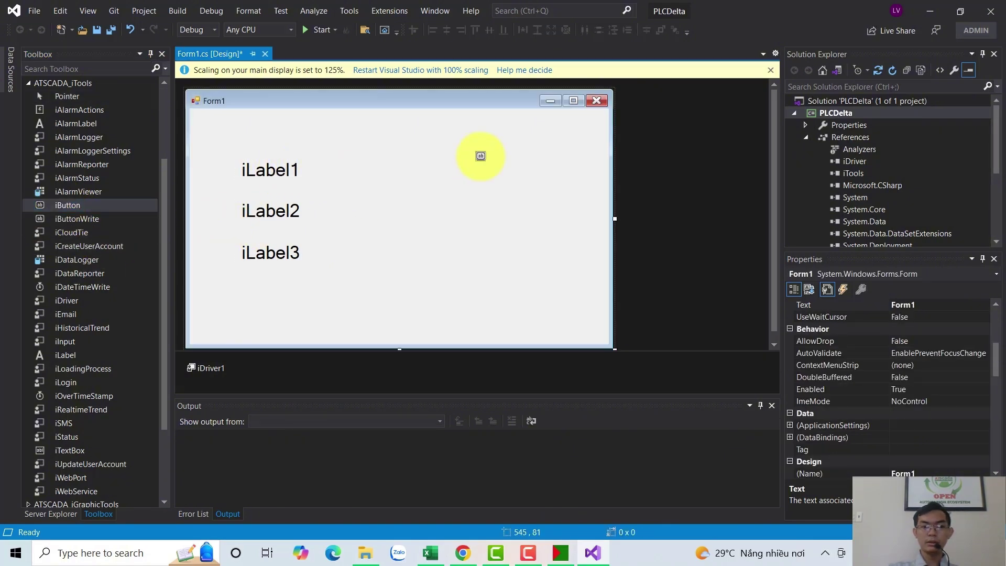
left_click(471, 156)
left_click_drag(472, 156, 421, 168)
left_click_drag(240, 149, 306, 269)
left_click_drag(281, 208, 281, 199)
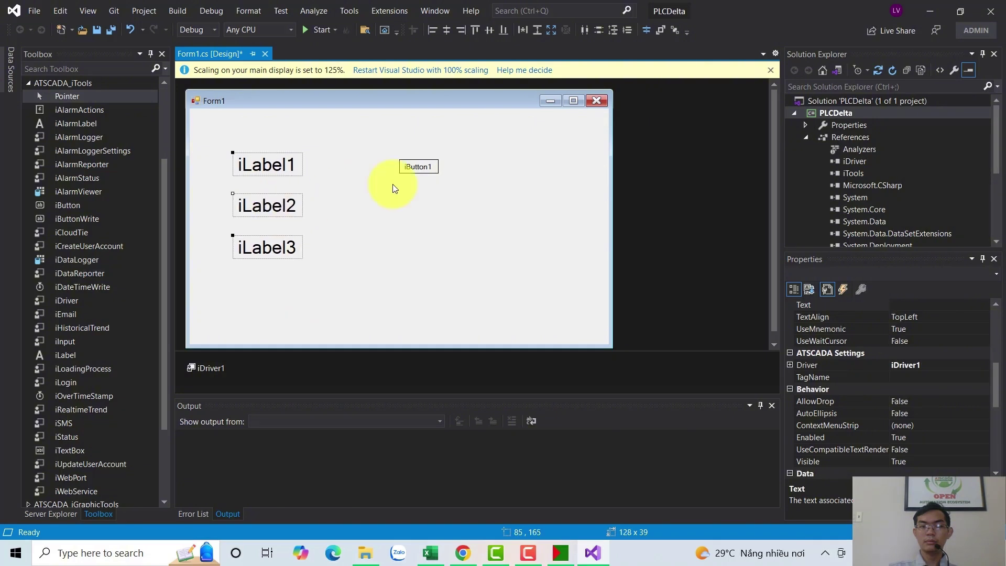
Step: Link iButton1 to the iDriver1 driver and assign it the tag DeltaDVP-12SA2.Y1
left_click(438, 170)
scroll(930, 317, "down", 2)
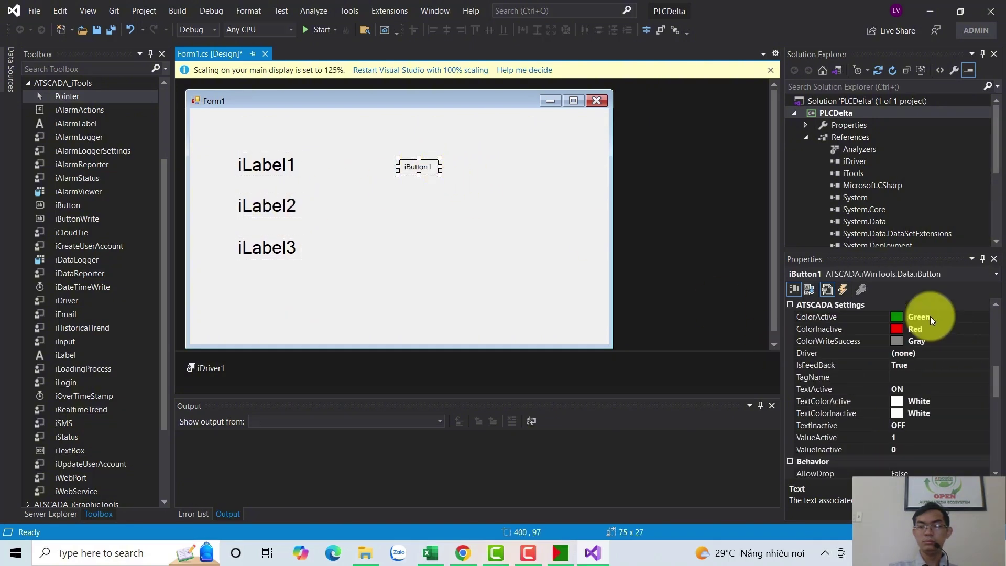
scroll(921, 338, "down", 2)
scroll(922, 341, "up", 10)
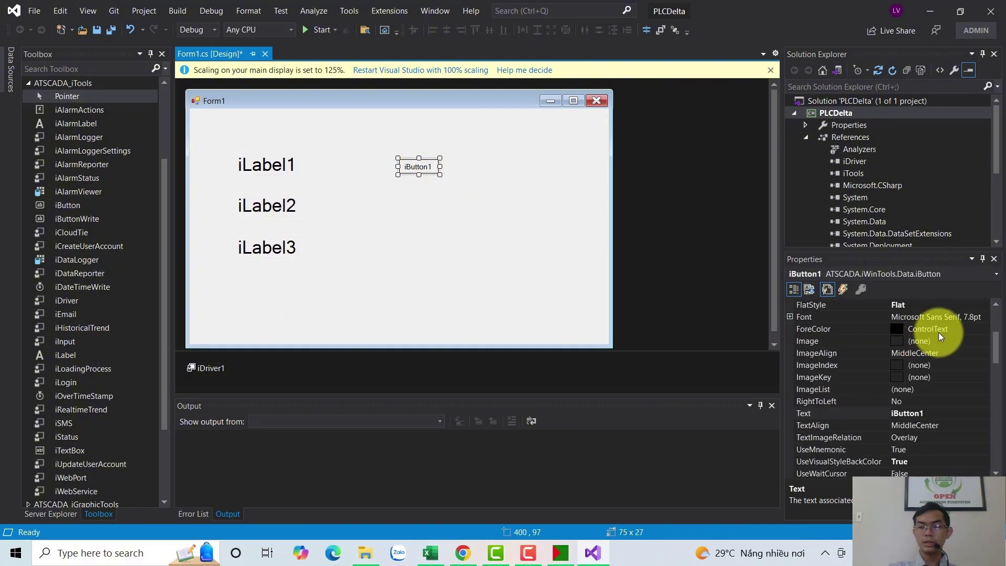
scroll(922, 353, "up", 1)
scroll(922, 353, "down", 6)
scroll(925, 358, "down", 1)
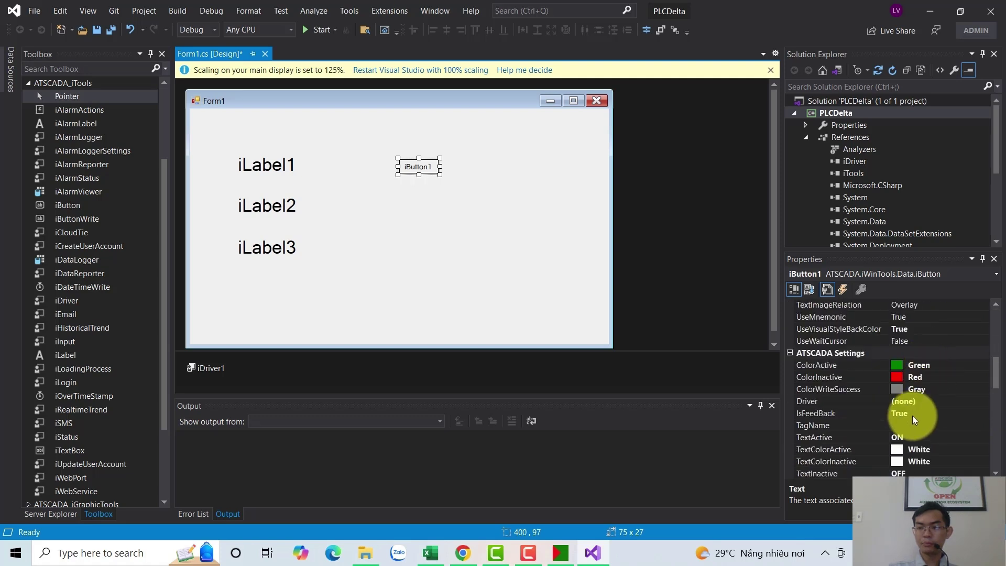
double_click(926, 400)
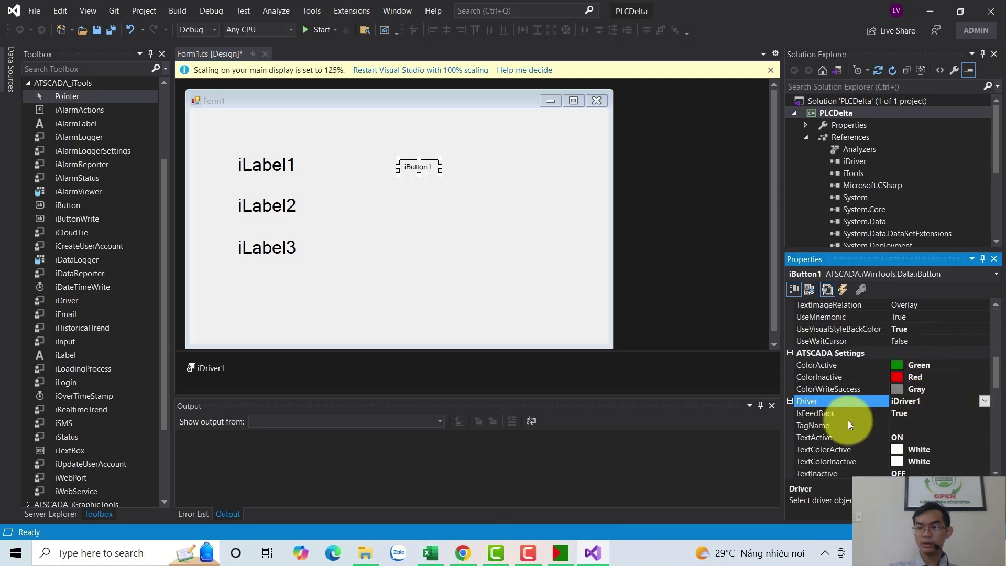
left_click(905, 425)
left_click(983, 425)
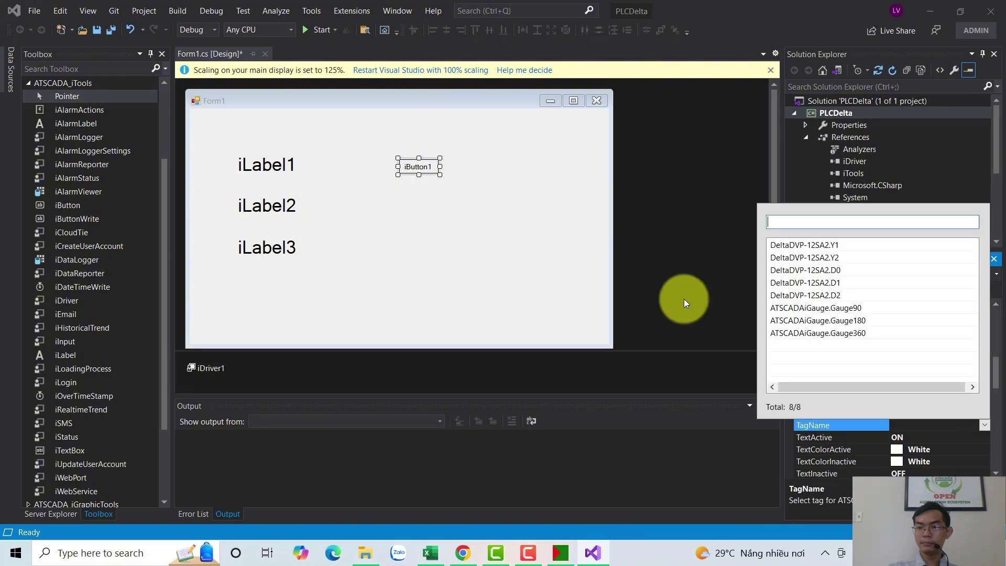
double_click(834, 250)
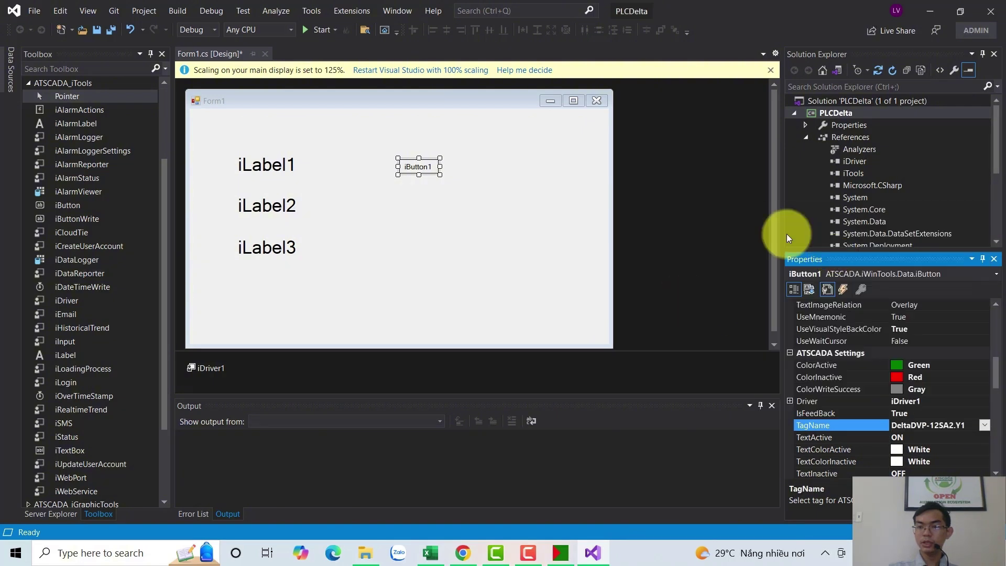
Step: Duplicate iButton1 and place the copy to its right on the form
left_click(461, 198)
left_click(427, 166)
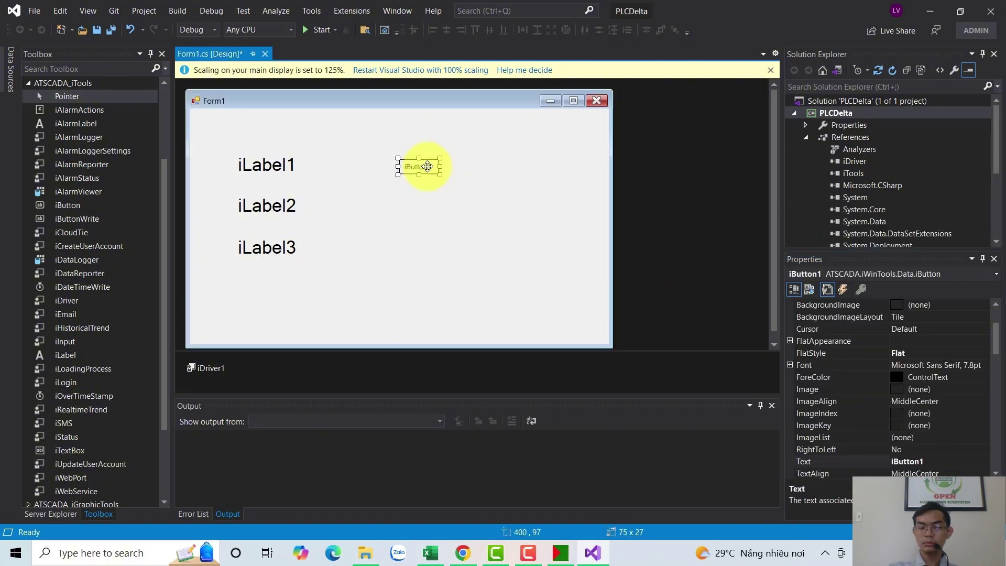
key("ctrl+c")
key("ctrl+v")
left_click_drag(400, 225, 508, 166)
Step: Assign iButton2 the tag DeltaDVP-12SA2.Y2
scroll(907, 344, "down", 4)
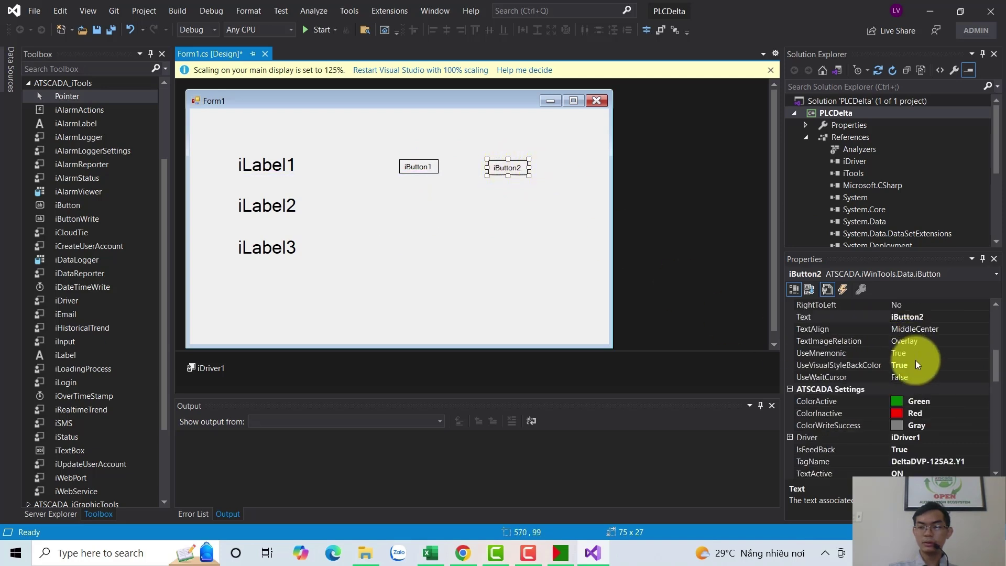
scroll(920, 387, "down", 1)
left_click(926, 413)
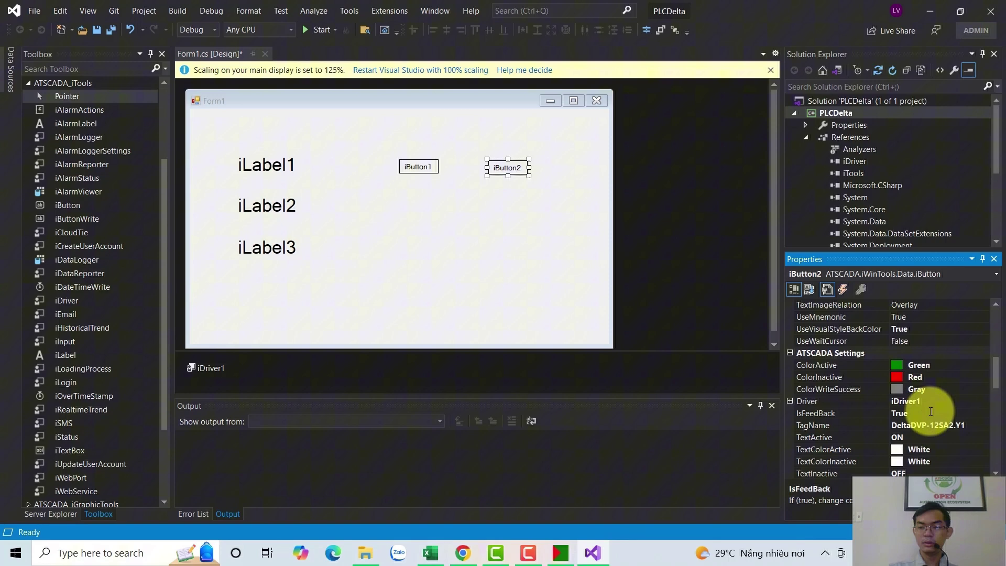
left_click(959, 424)
left_click(984, 425)
left_click(851, 222)
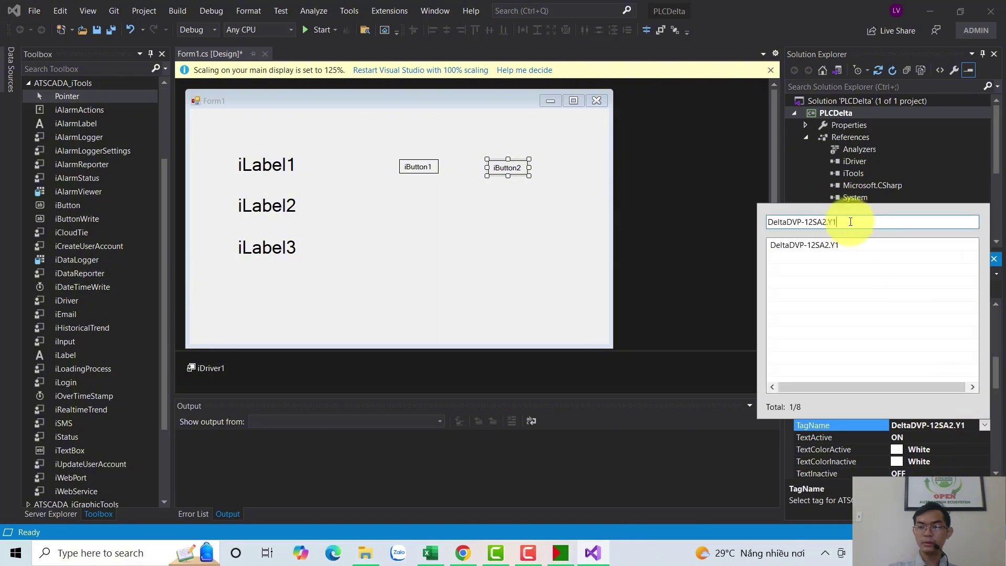
type("2")
double_click(812, 245)
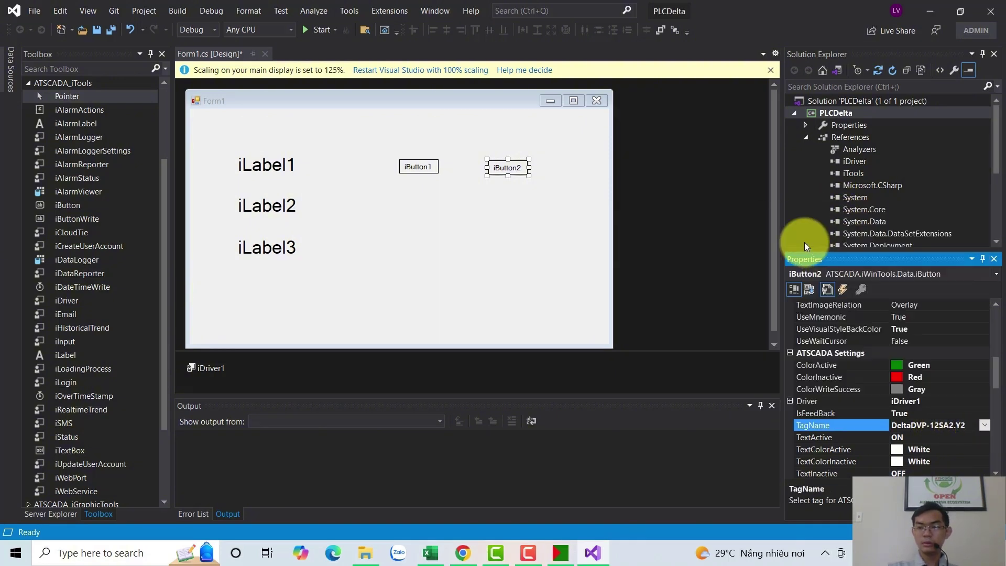
Step: Nudge iButton2 slightly left and up so it lines up with iButton1
left_click(479, 167)
left_click_drag(500, 167, 496, 166)
left_click(494, 203)
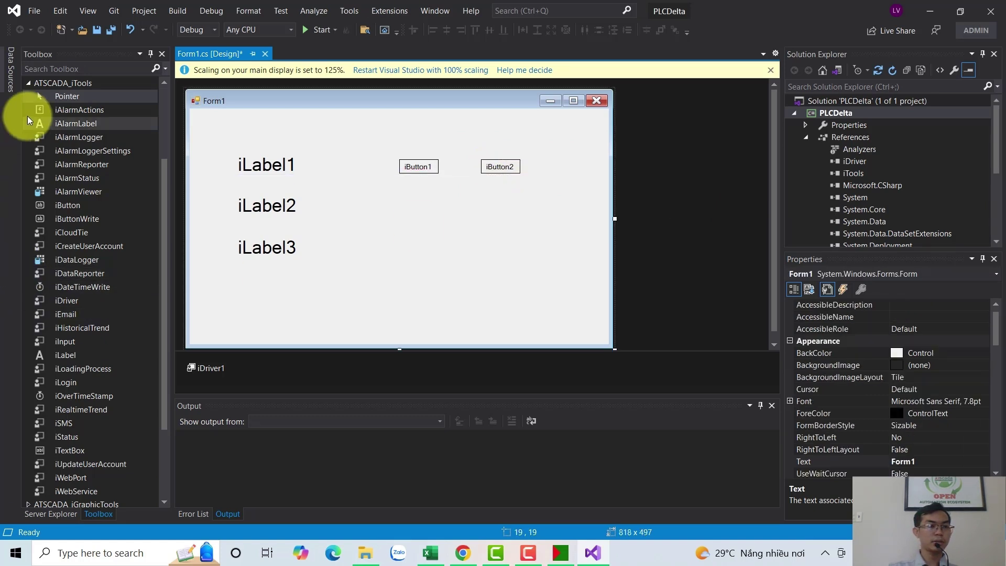
Step: Place an iImage control from ATSCADA_iGraphicTools on Form1, below iButton1
left_click(27, 84)
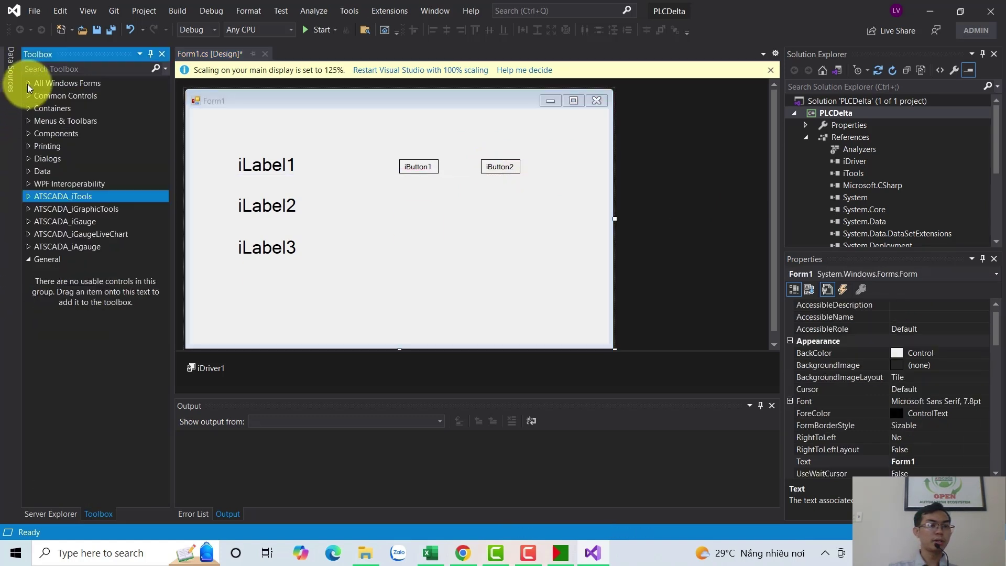
left_click(32, 210)
left_click(67, 278)
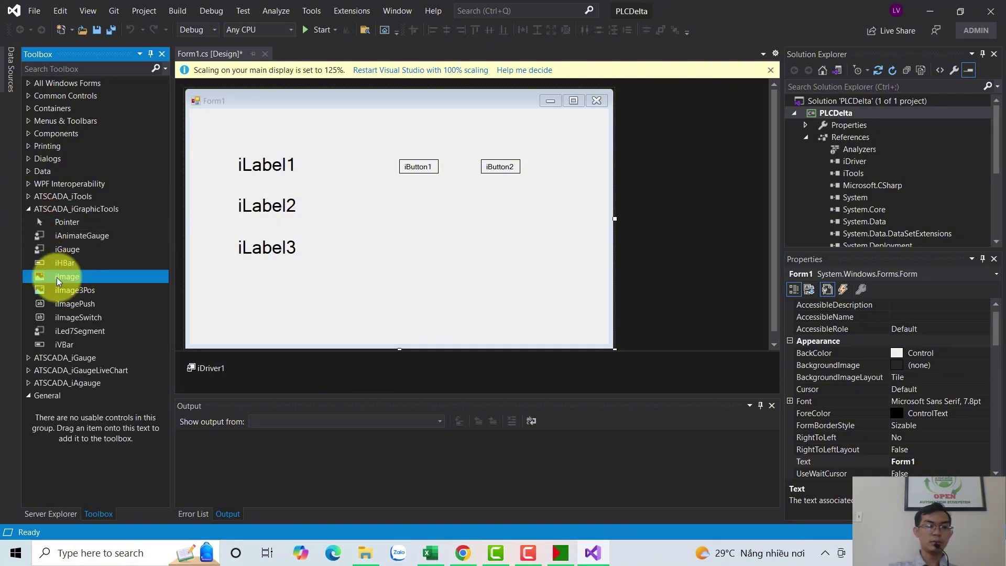
left_click(418, 265)
left_click_drag(207, 120, 426, 268)
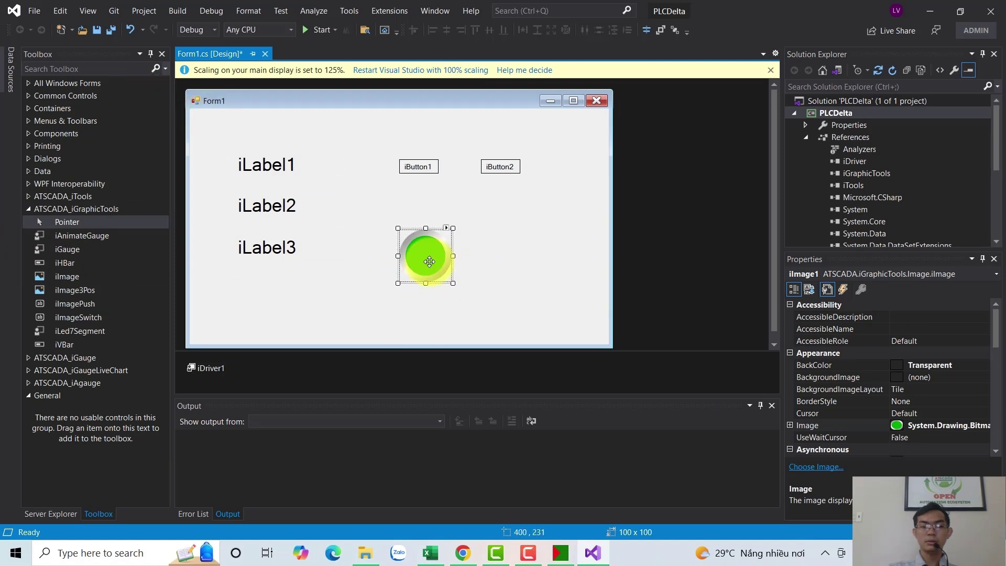
Step: Link iImage1 to the iDriver1 driver and set its ActiveValue to "1" and PassiveValue to "0"
scroll(936, 338, "down", 4)
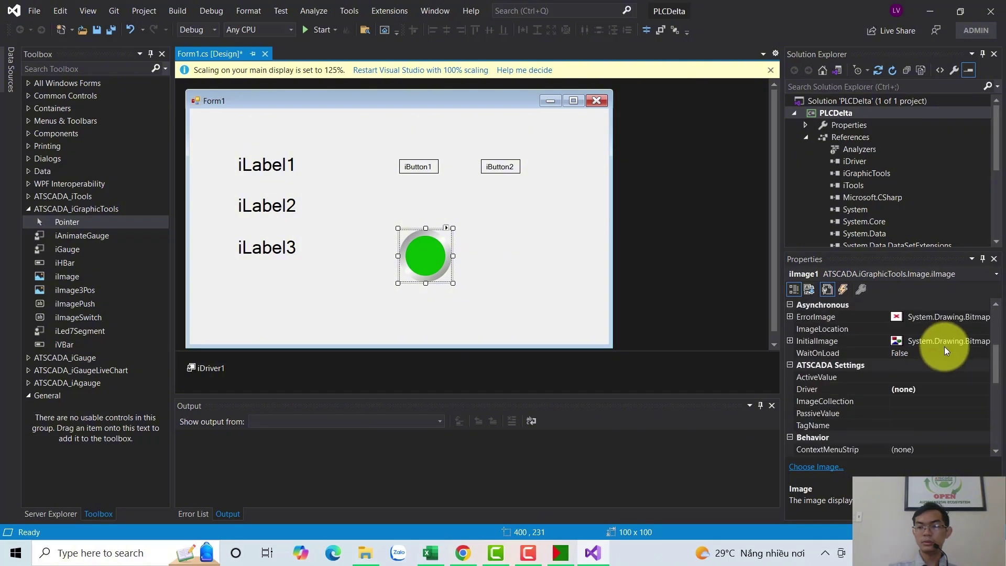
left_click(936, 352)
double_click(937, 352)
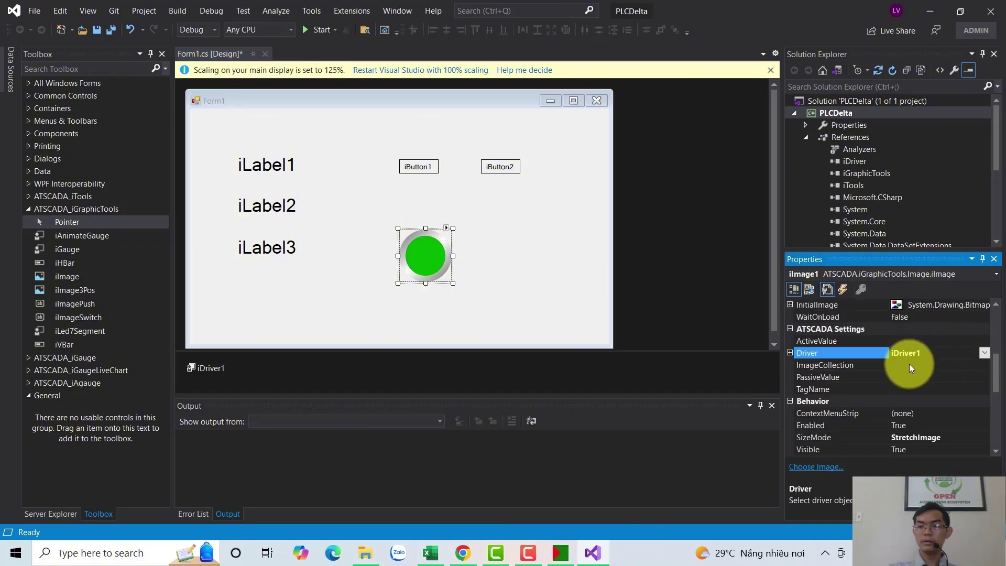
left_click(921, 340)
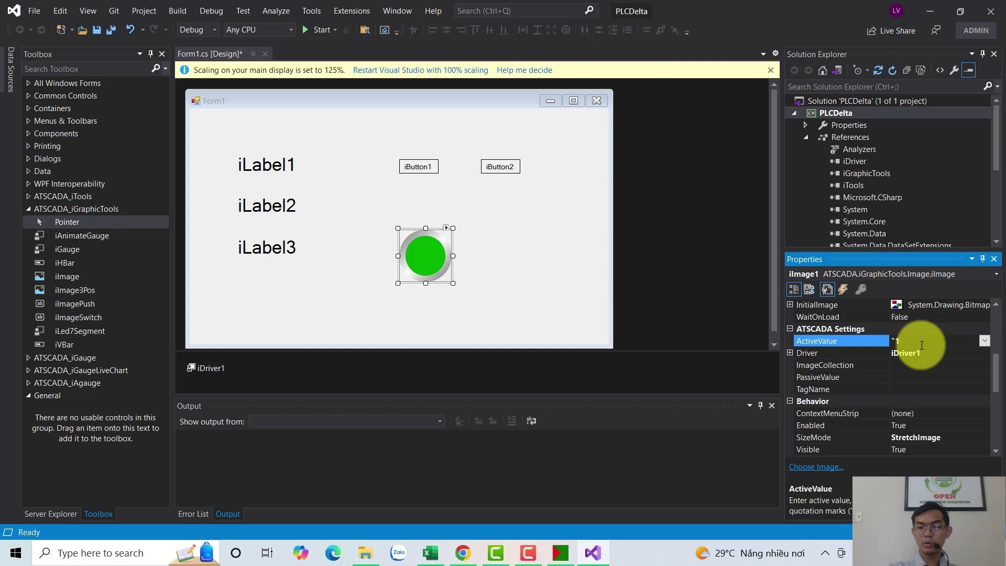
left_click(902, 375)
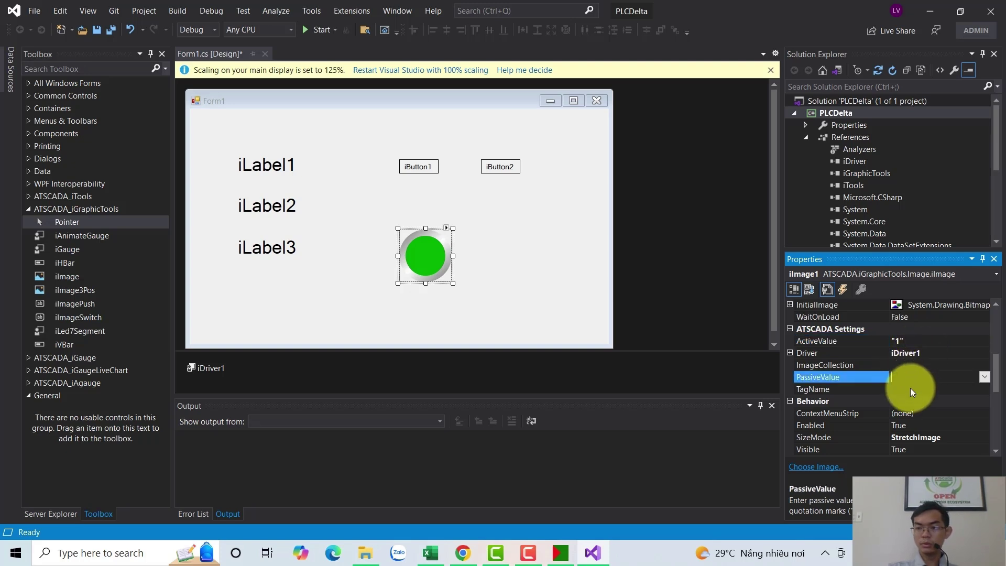
type("\"0")
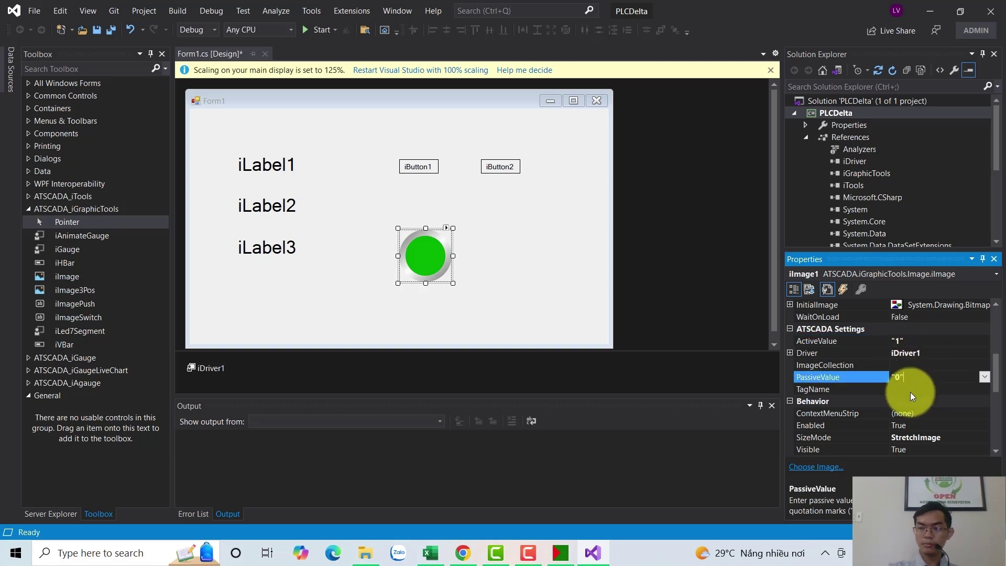
Step: Open iImage1's image collection settings and start choosing the image file for the active status
left_click(914, 365)
left_click(983, 365)
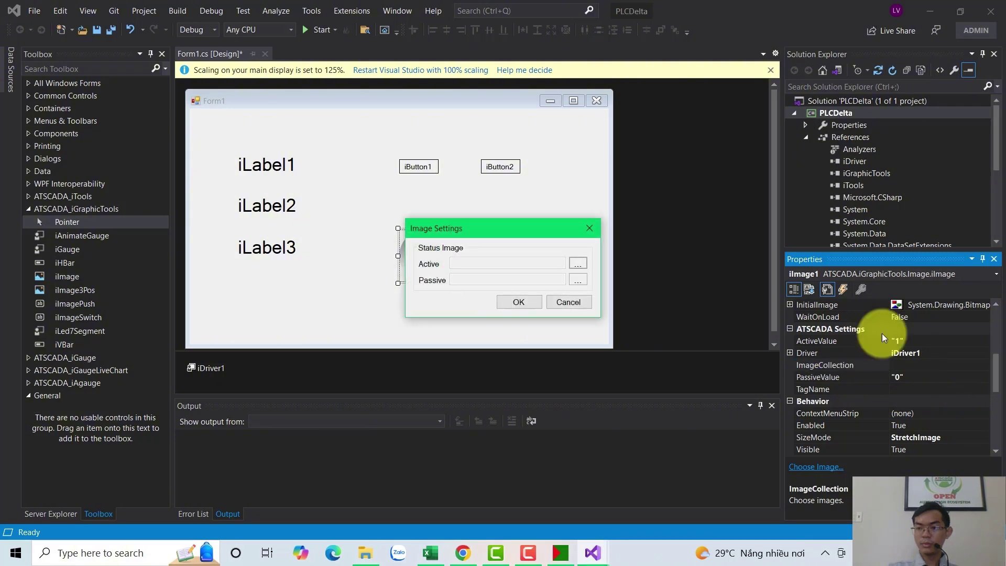
left_click(578, 263)
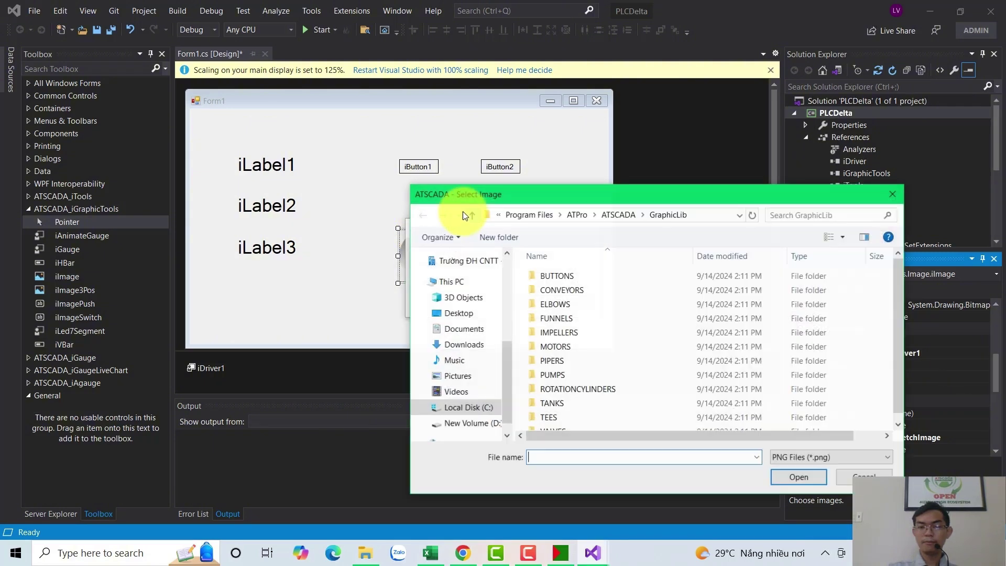
left_click_drag(548, 196, 547, 161)
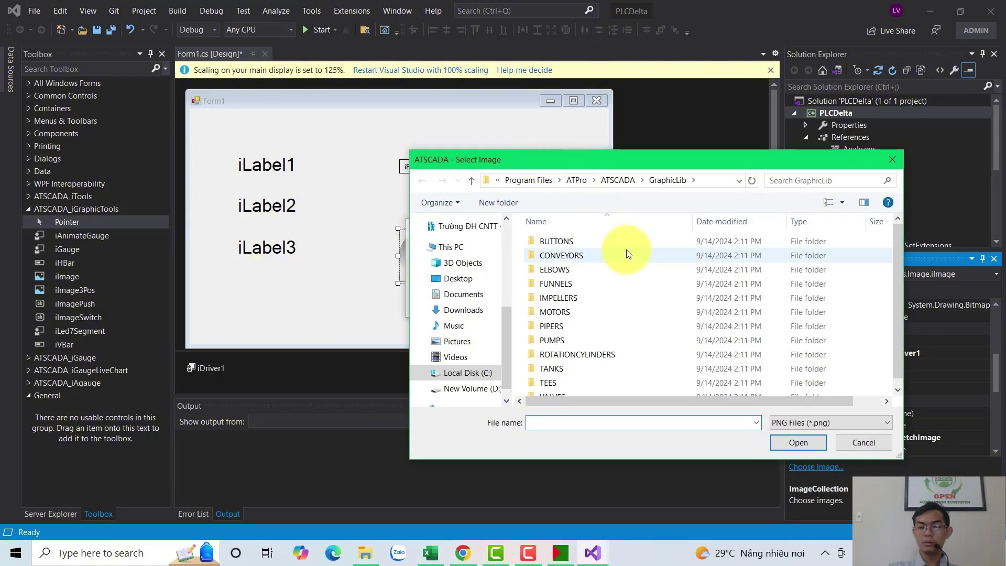
scroll(608, 336, "down", 1)
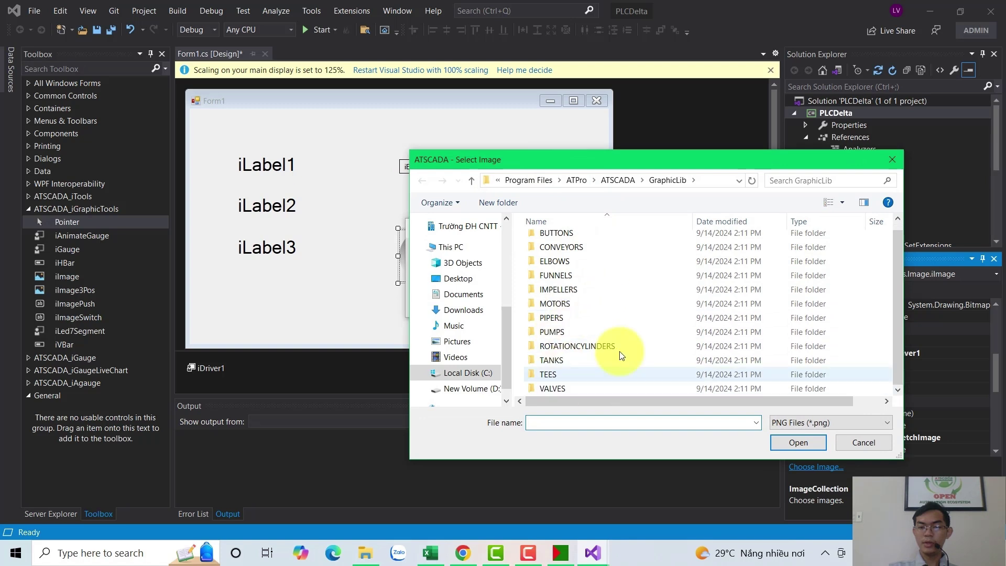
Step: Look through the graphic library's MOTORS folder and the medium images of Pumps1 in PUMPS
double_click(562, 303)
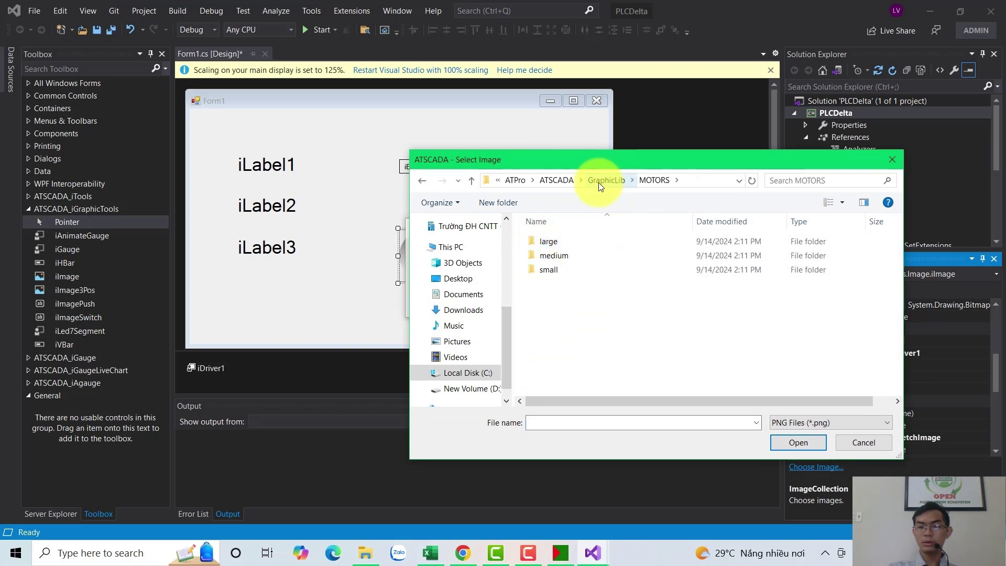
left_click(614, 180)
double_click(551, 342)
double_click(547, 240)
double_click(552, 256)
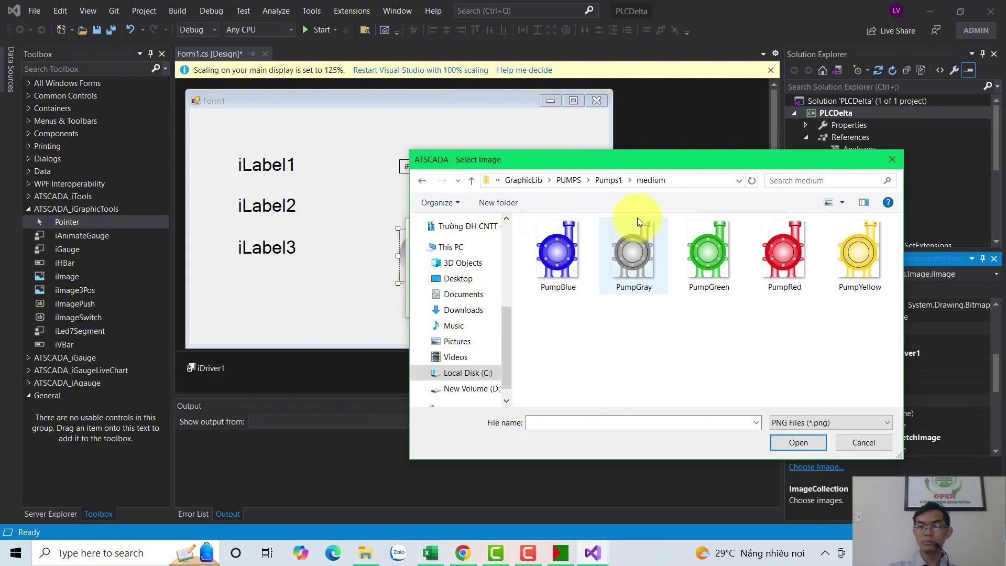
Step: Choose Pump3Green.png from the medium folder of Pumps3 in PUMPS as iImage1's active status image
left_click(604, 183)
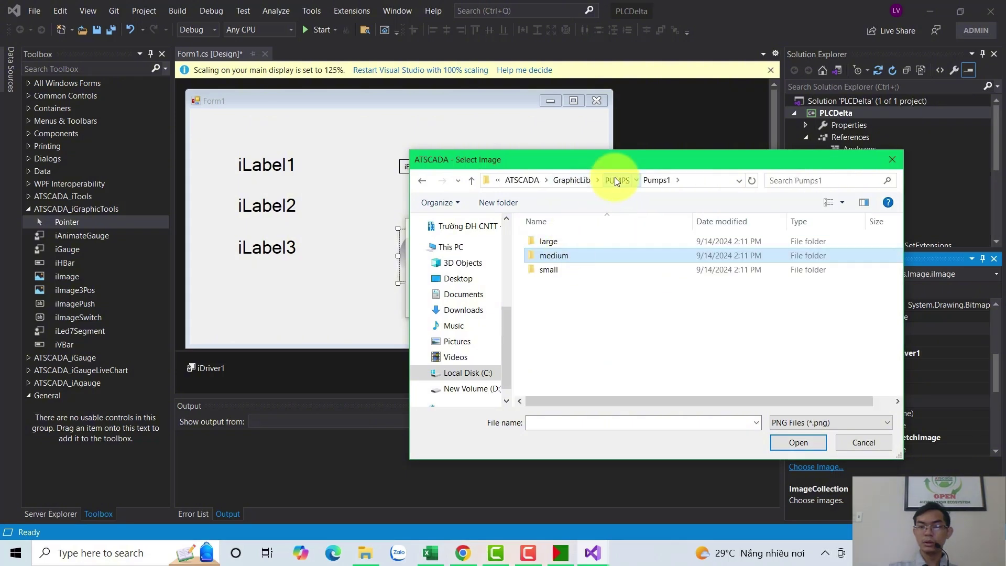
left_click(651, 180)
double_click(557, 270)
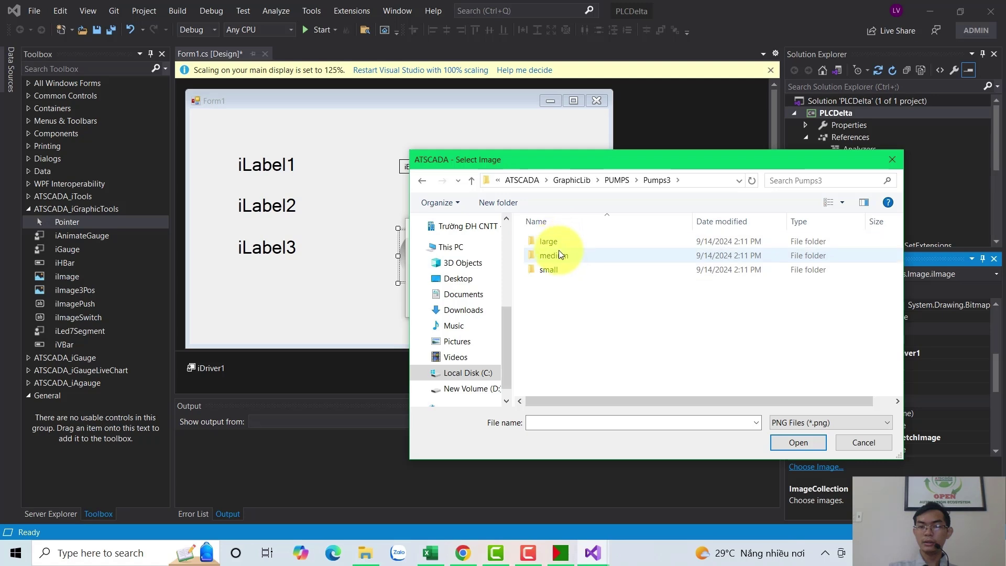
double_click(557, 255)
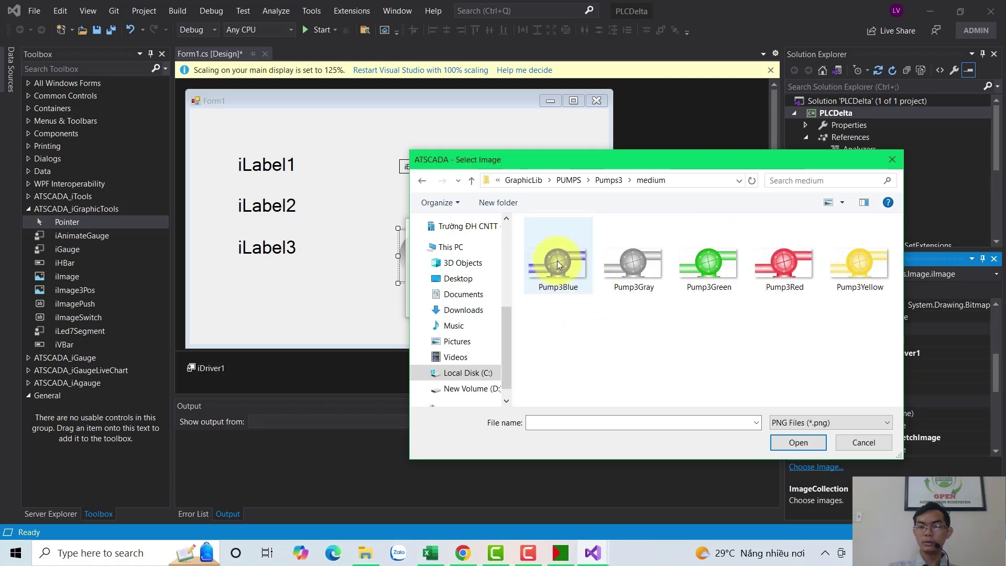
left_click(721, 266)
left_click(801, 440)
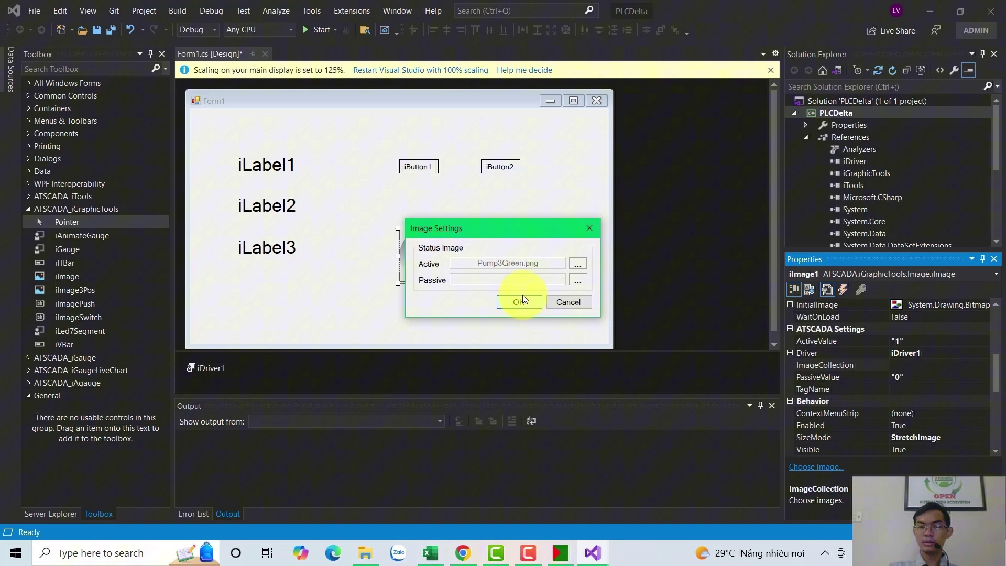
Step: Choose Pump3Gray.png from the Pumps3 medium folder as iImage1's passive status image and confirm the image settings
left_click(577, 279)
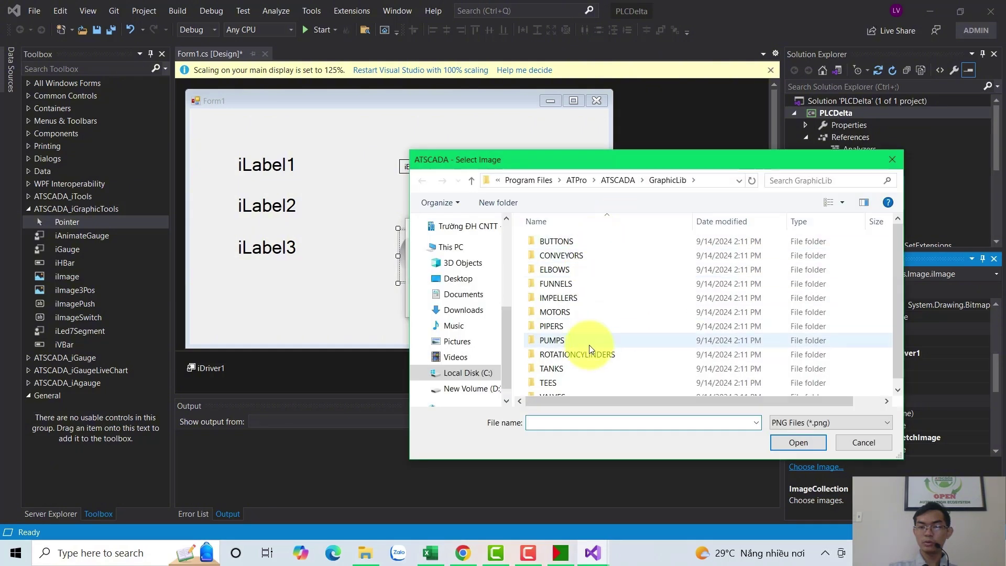
double_click(563, 342)
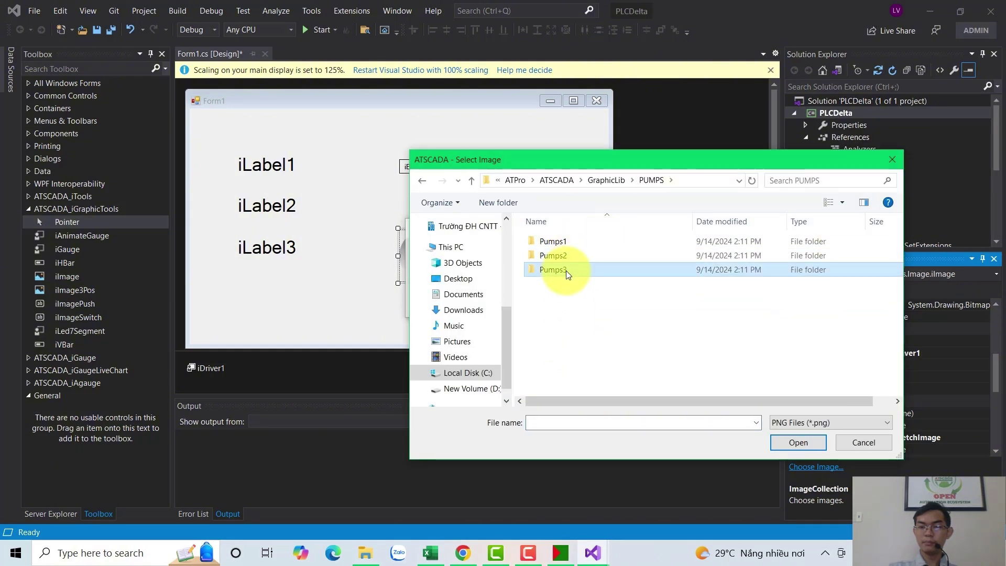
double_click(566, 270)
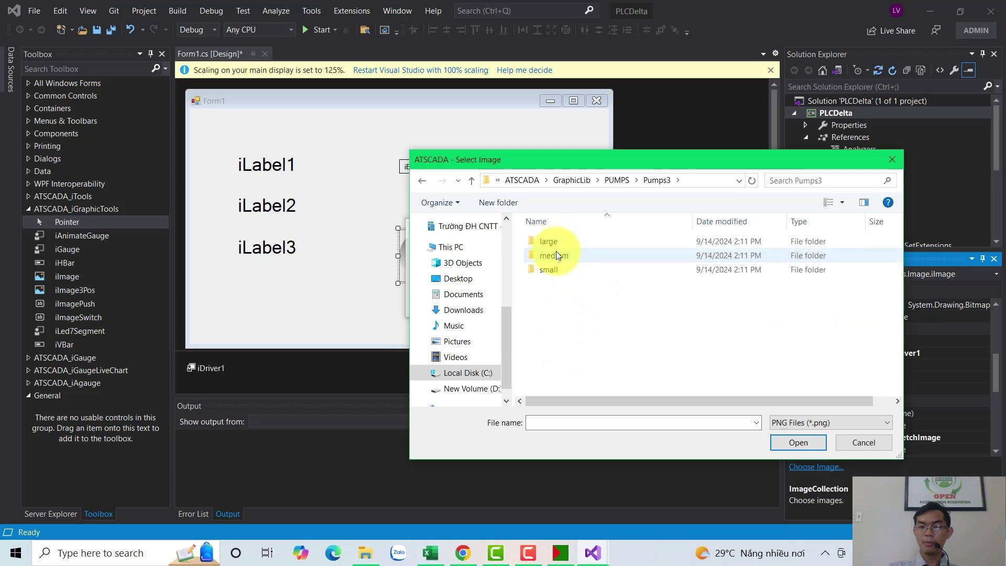
double_click(555, 255)
left_click(636, 245)
left_click(792, 441)
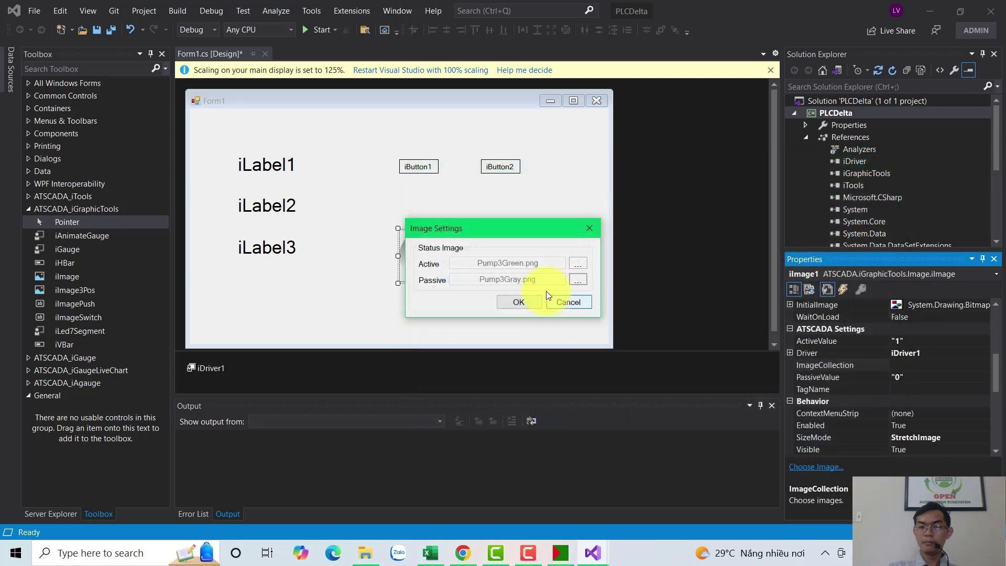
left_click(528, 301)
left_click(533, 275)
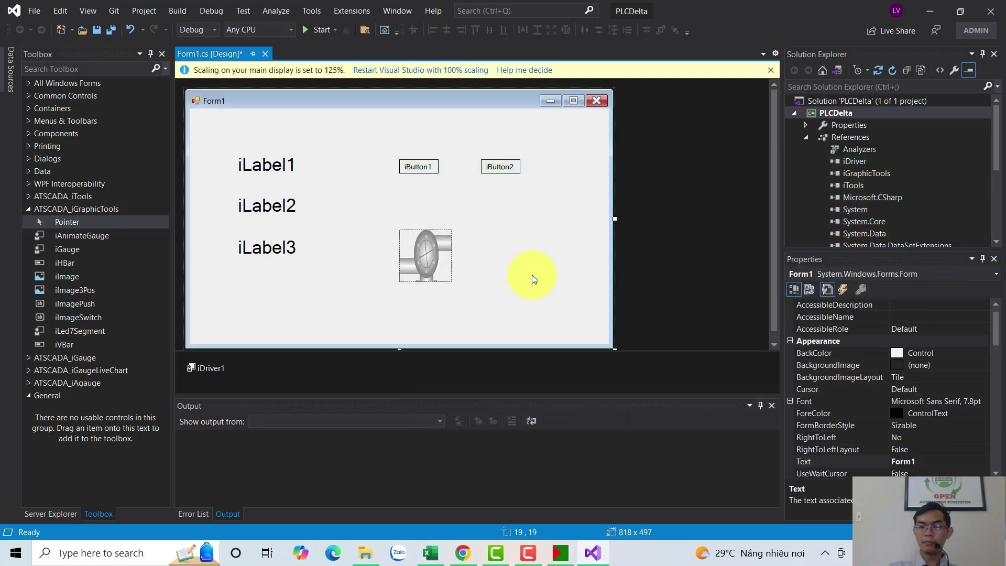
Step: Move iImage1 slightly upward below iButton1 and enlarge it to about 132 x 100 pixels
left_click(440, 259)
mouse_move(427, 253)
left_mouse_down()
mouse_move(413, 253)
mouse_move(456, 252)
mouse_move(416, 253)
mouse_move(426, 260)
mouse_move(425, 245)
left_mouse_up()
left_click(532, 276)
left_click(423, 245)
Step: Set iImage1's TagName to DeltaDVP-12SA2.Y1
left_click(903, 377)
scroll(935, 366, "down", 8)
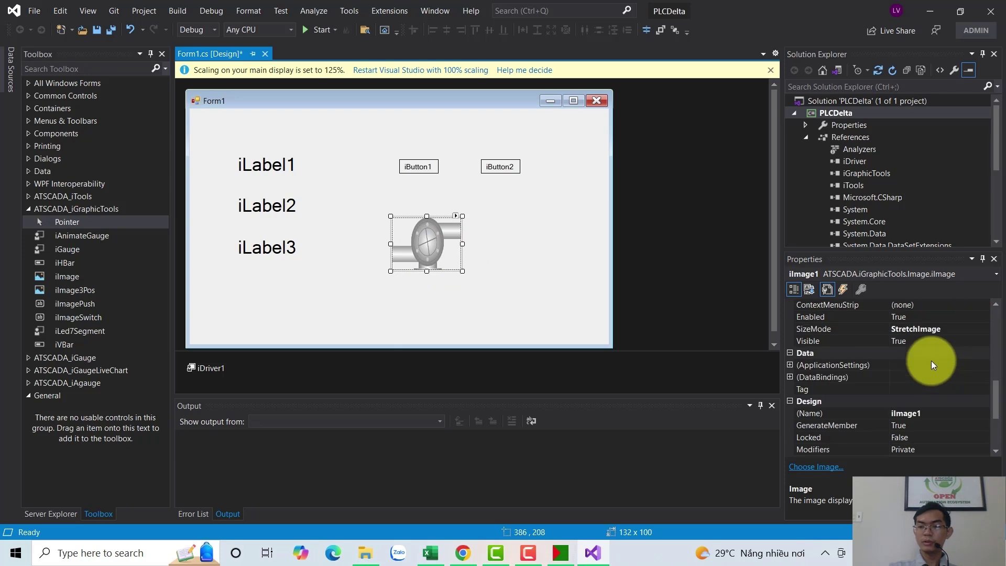
scroll(932, 362, "up", 2)
left_click(918, 388)
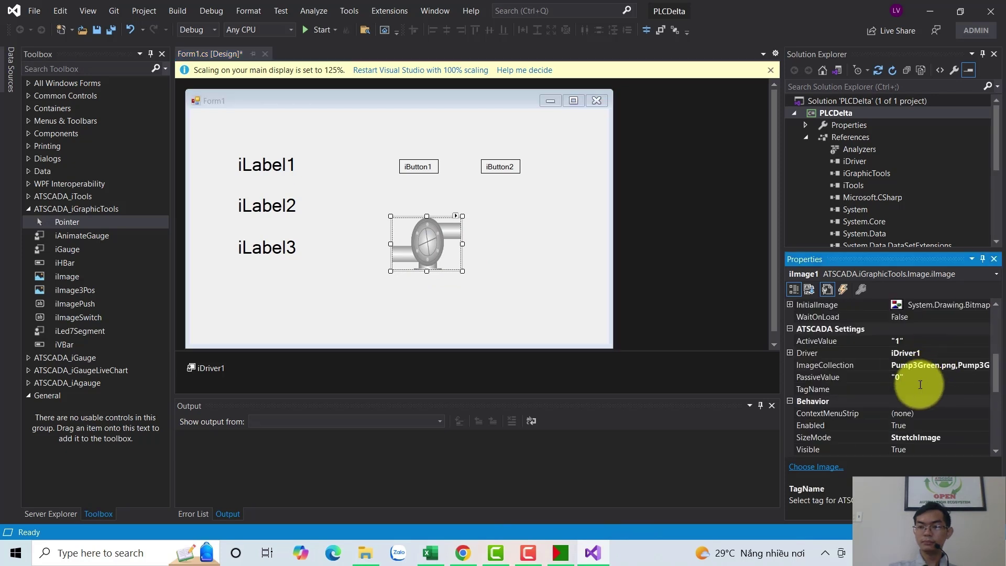
left_click(983, 388)
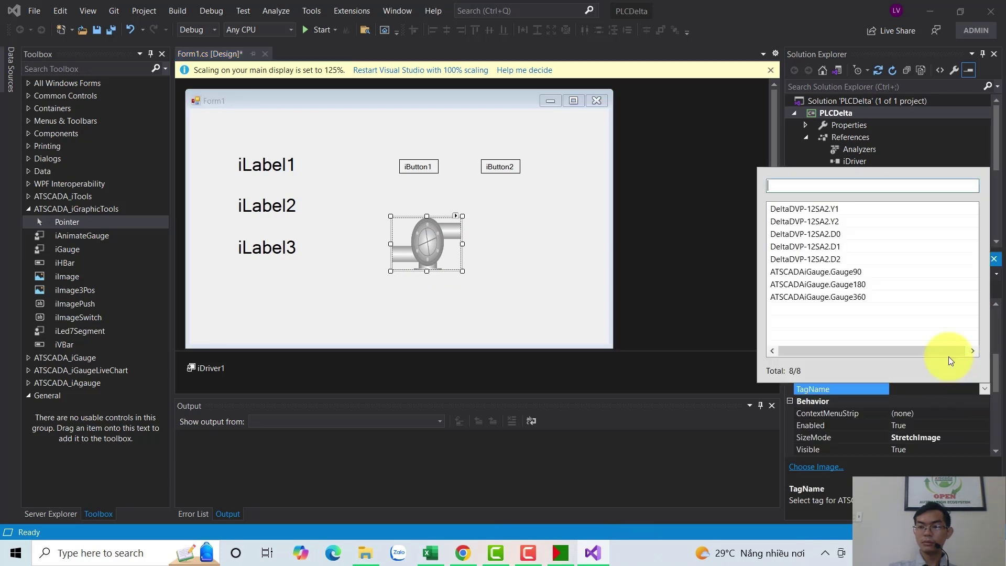
left_click(831, 209)
Step: Duplicate iImage1 beside the original and move iButton2 so it sits centred above the copy
left_click(442, 249)
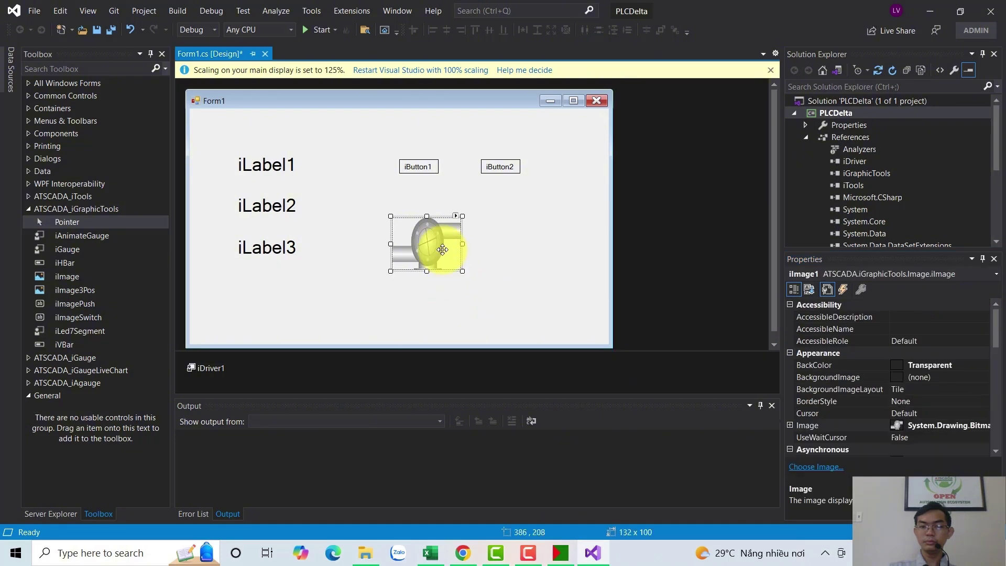
left_click_drag(443, 250, 527, 241)
left_click(495, 166)
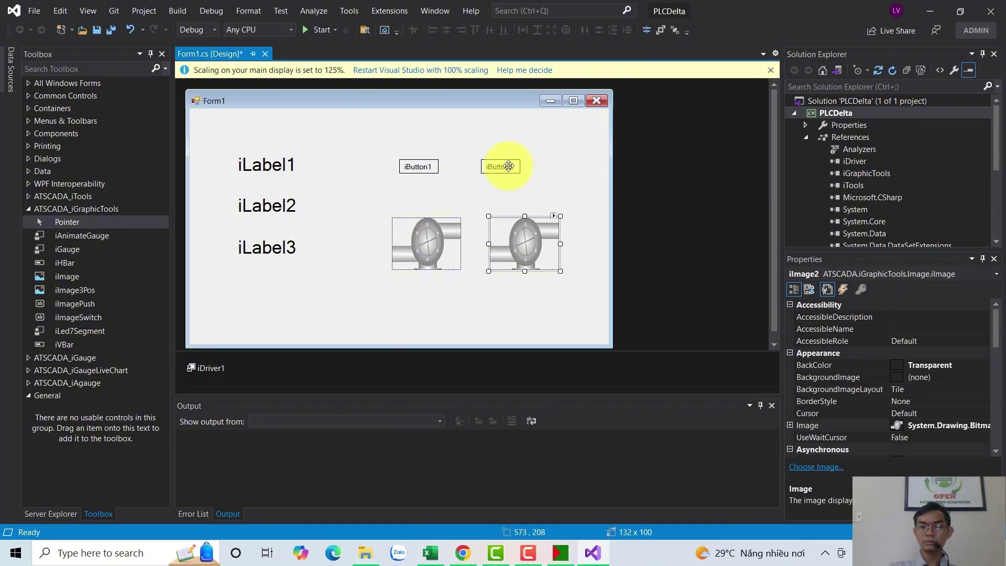
mouse_move(494, 166)
left_mouse_down()
mouse_move(523, 169)
mouse_move(512, 169)
left_mouse_up()
Step: Set the TagName of the copied pump image, iImage2, to DeltaDVP-12SA2.Y2
left_click(519, 251)
left_click(975, 425)
scroll(970, 414, "down", 5)
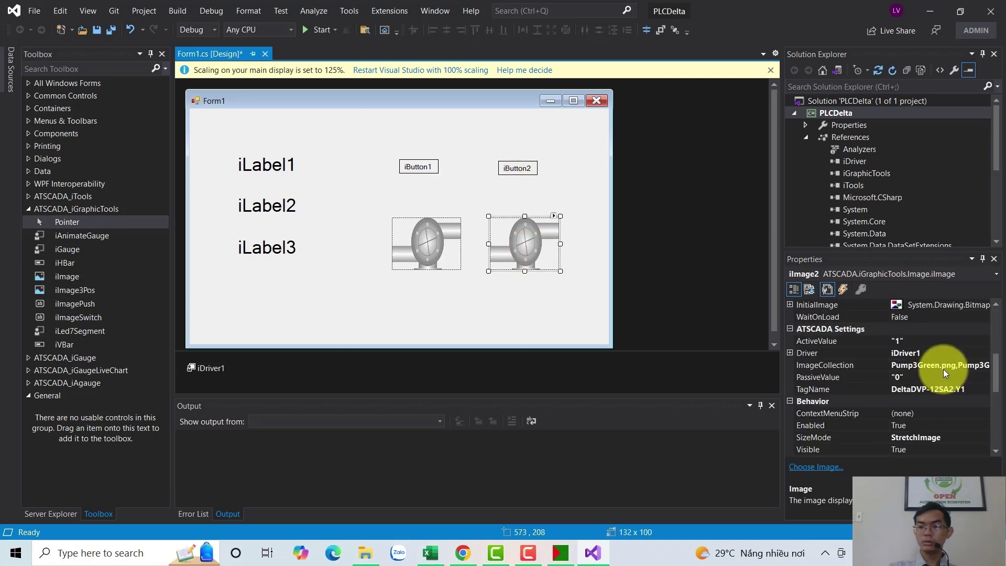
left_click(968, 387)
left_click(984, 389)
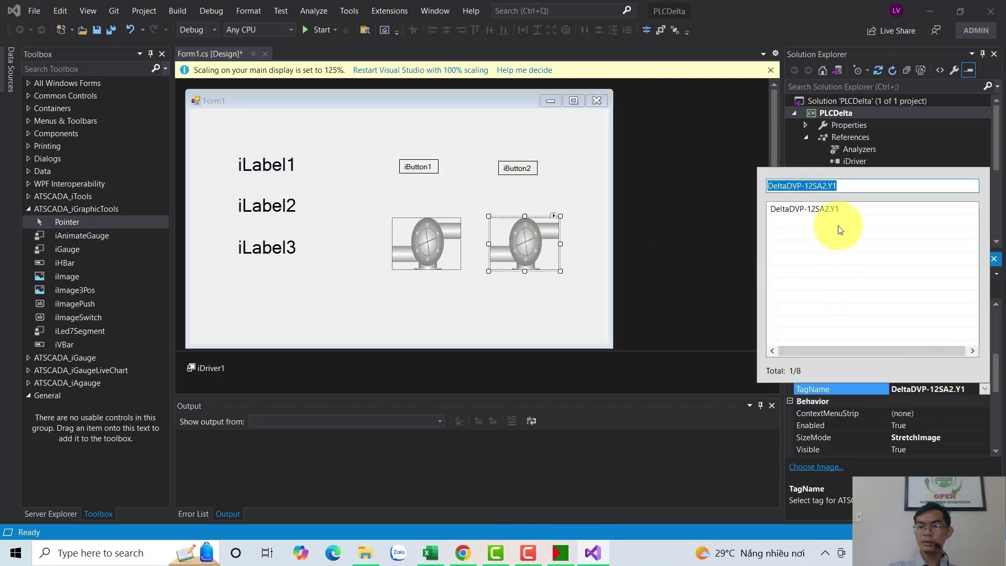
left_click(843, 189)
key("BackSpace")
type("2")
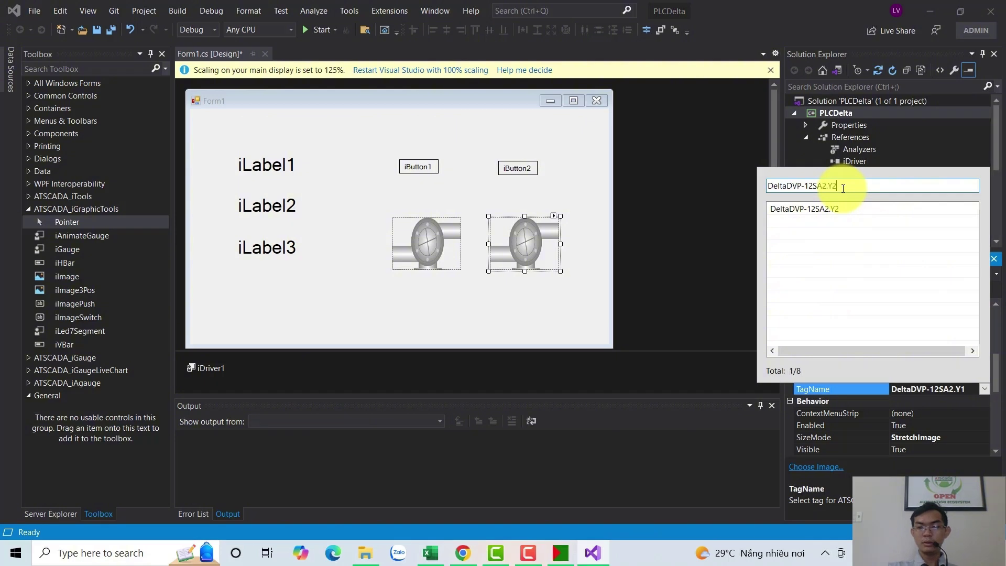
double_click(828, 208)
left_click(559, 179)
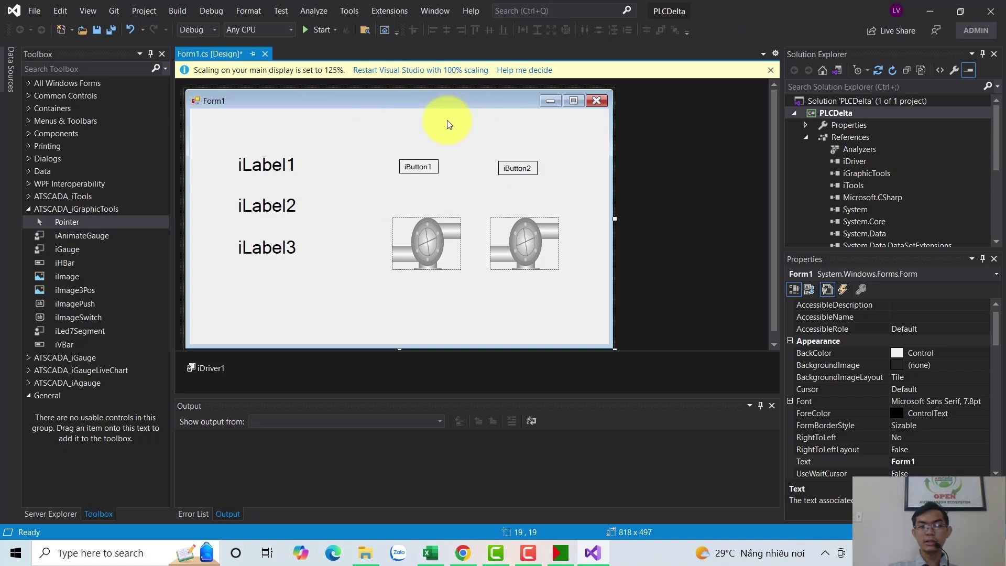
Step: Start the PLCDelta project and open ATDriver Server, placing its window beside the form with the tag values in view
left_click(309, 31)
left_click(826, 552)
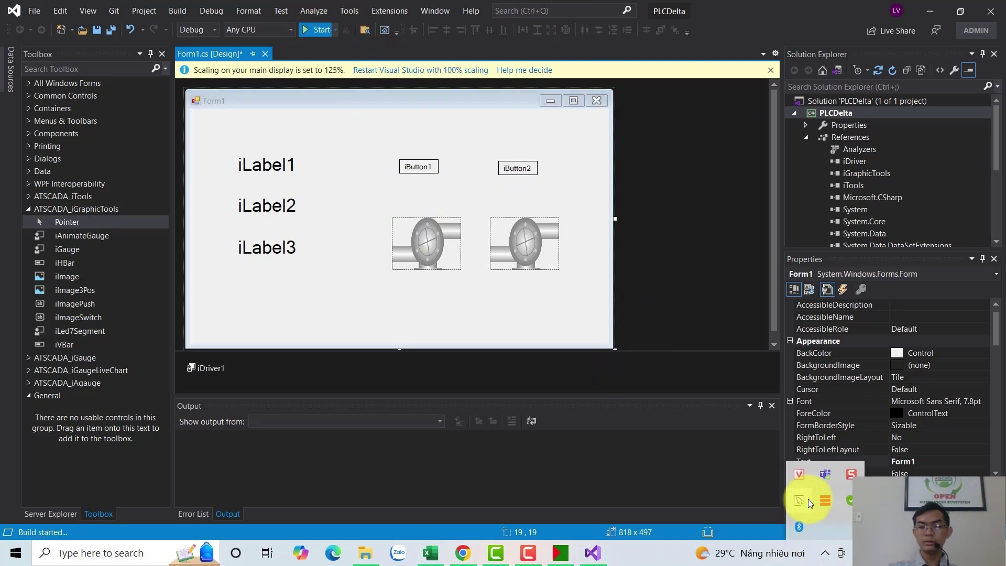
double_click(822, 500)
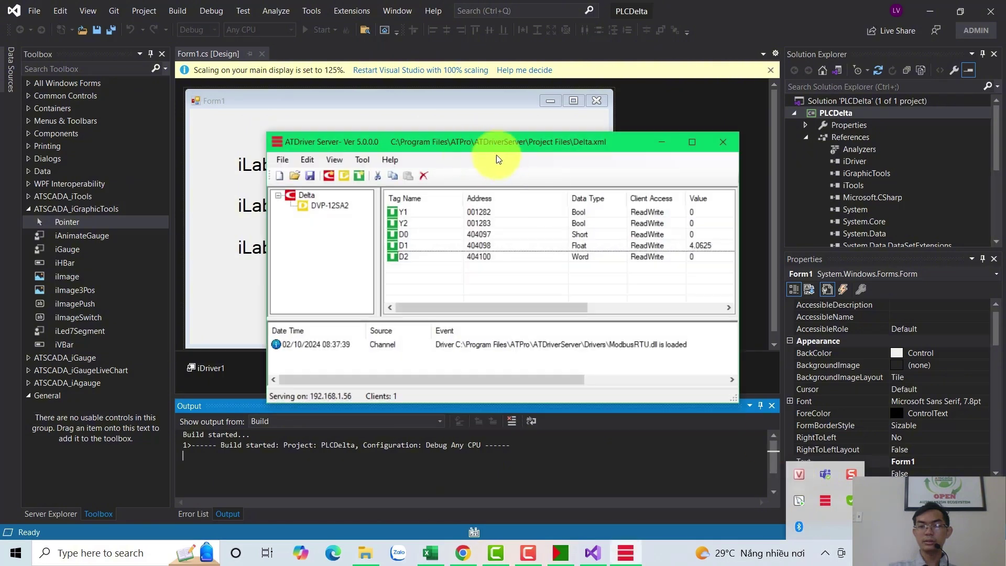
left_click_drag(489, 140, 733, 130)
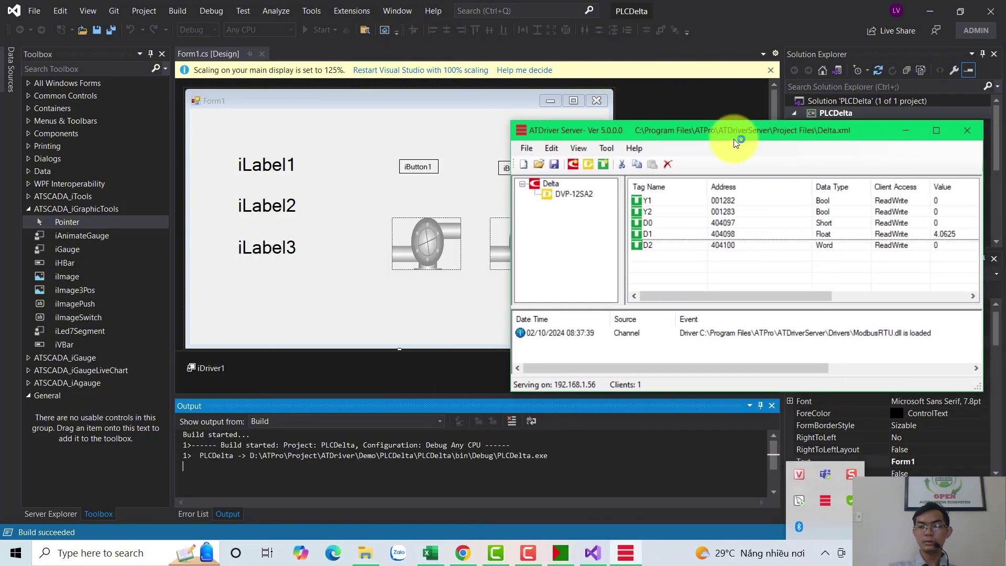
left_click_drag(743, 301, 779, 292)
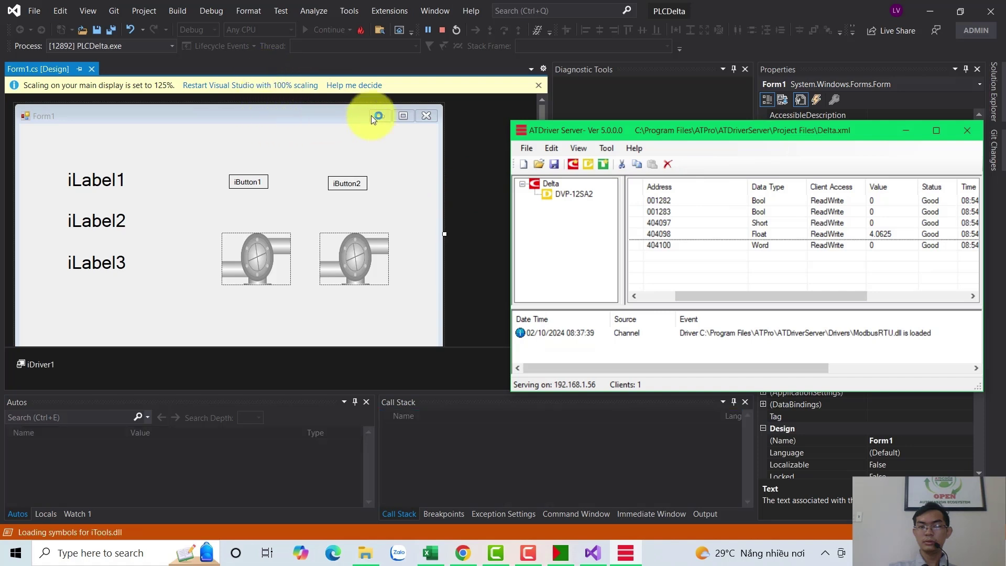
left_click_drag(737, 128, 736, 98)
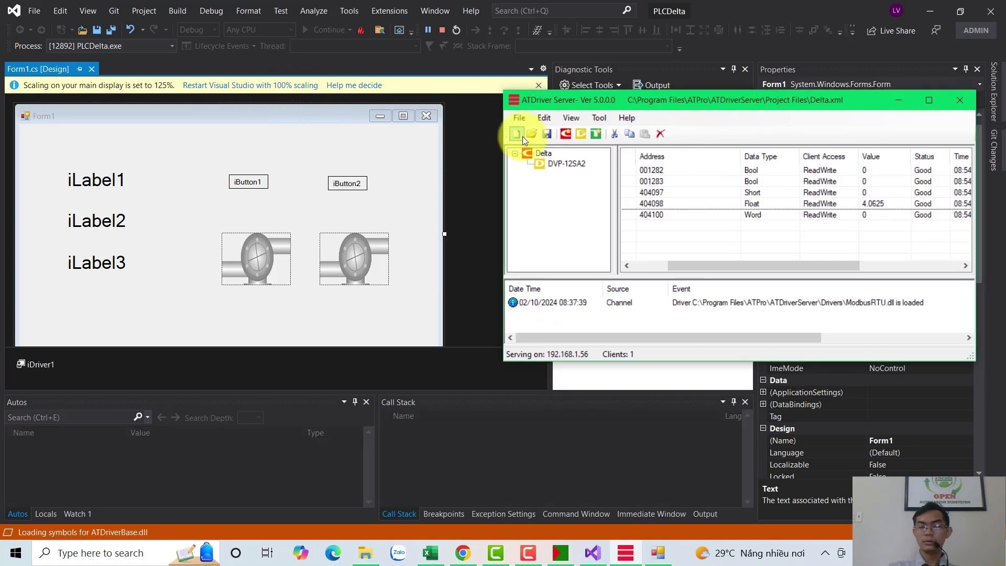
Step: Write the value 398 to tag D2 in ATDriver Server and bring the running Form1 into view beside it
right_click(877, 214)
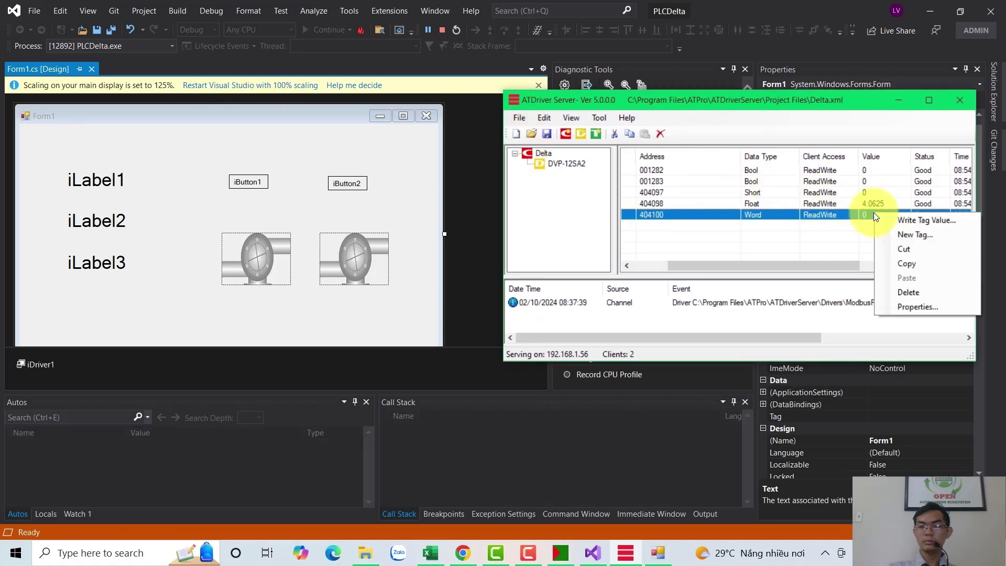
left_click(896, 220)
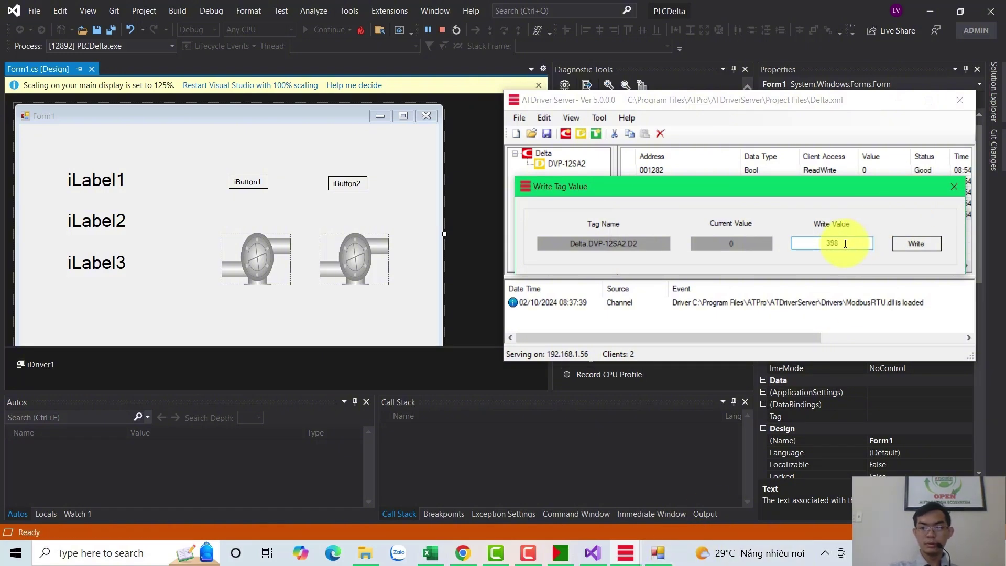
type("398")
key("Return")
left_click(954, 186)
left_click(658, 554)
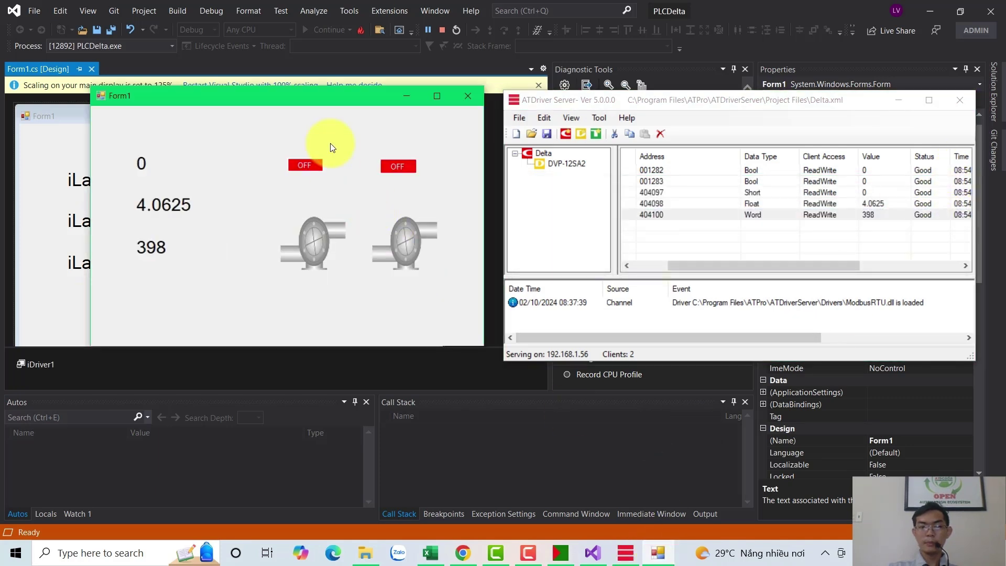
left_click_drag(300, 103, 280, 115)
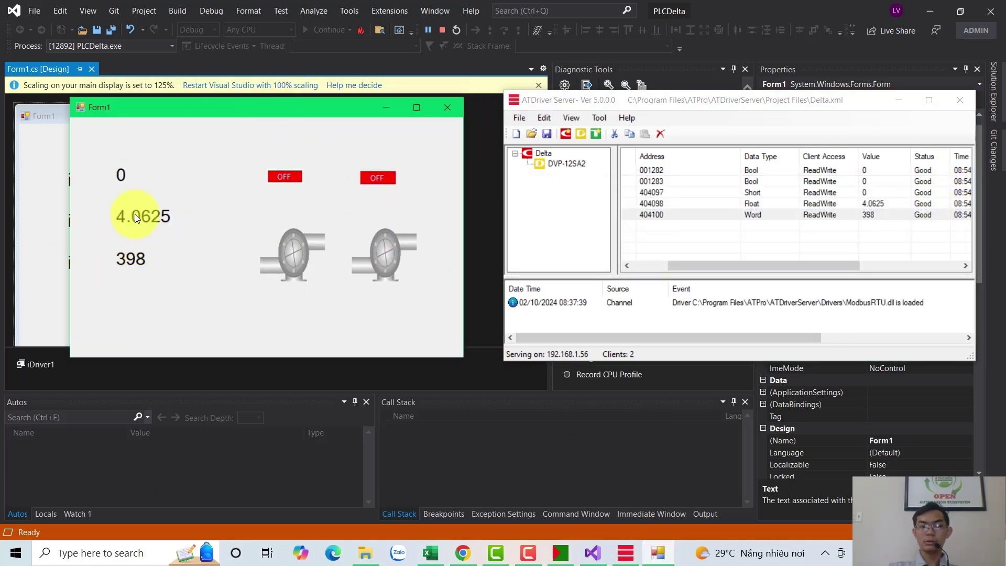
Step: Write the value -875 to tag D0 in ATDriver Server and close the write dialog
left_click(870, 190)
right_click(871, 191)
left_click(888, 195)
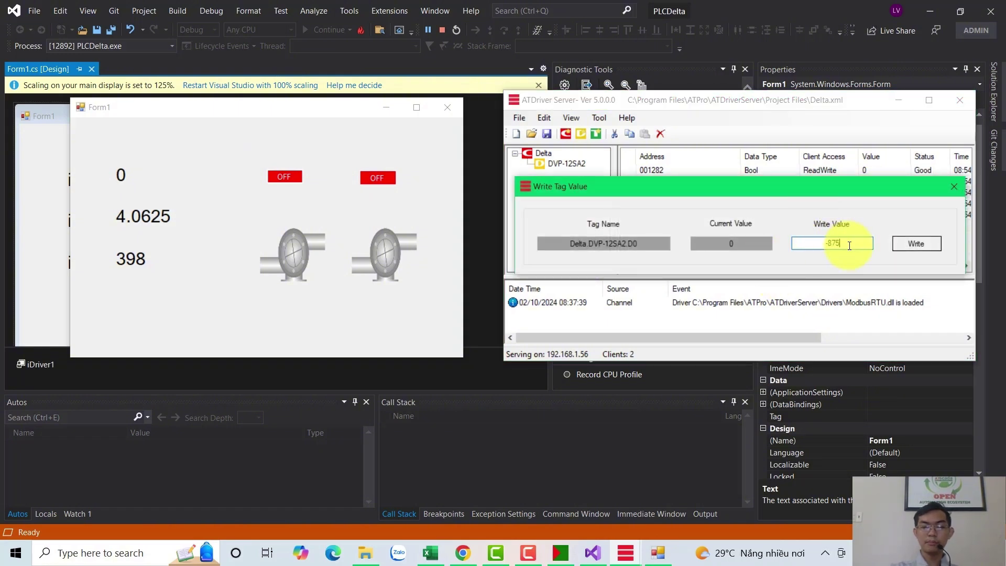
left_click(907, 243)
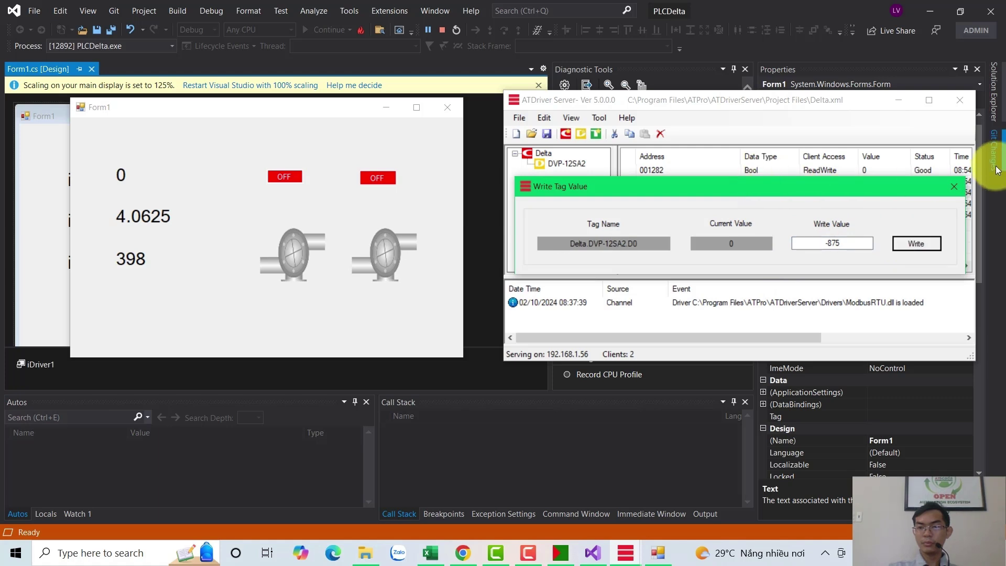
left_click(957, 186)
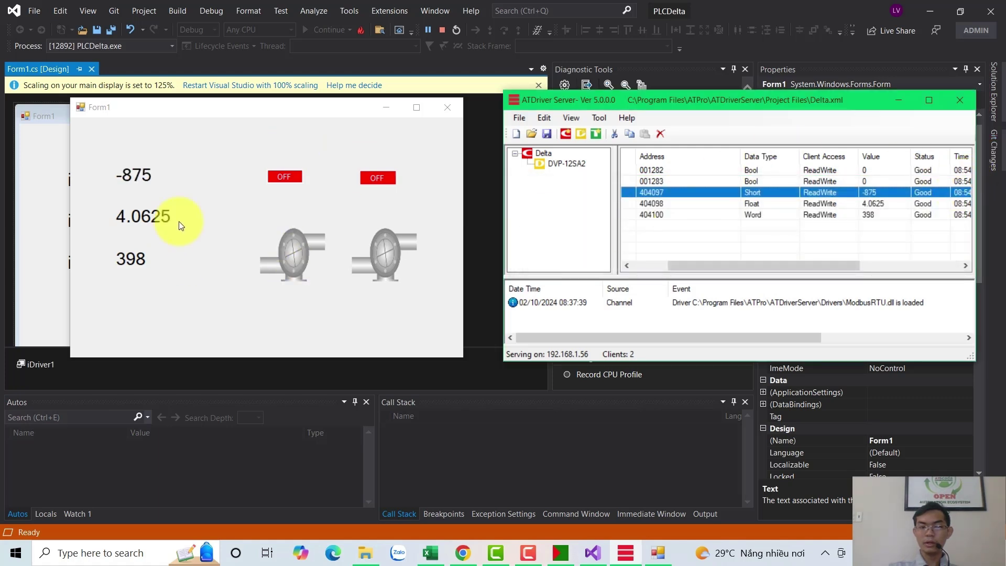
Step: Test the running form's two buttons by switching both outputs on and back off, and minimize the ATDriver Server window
left_click_drag(141, 105, 155, 106)
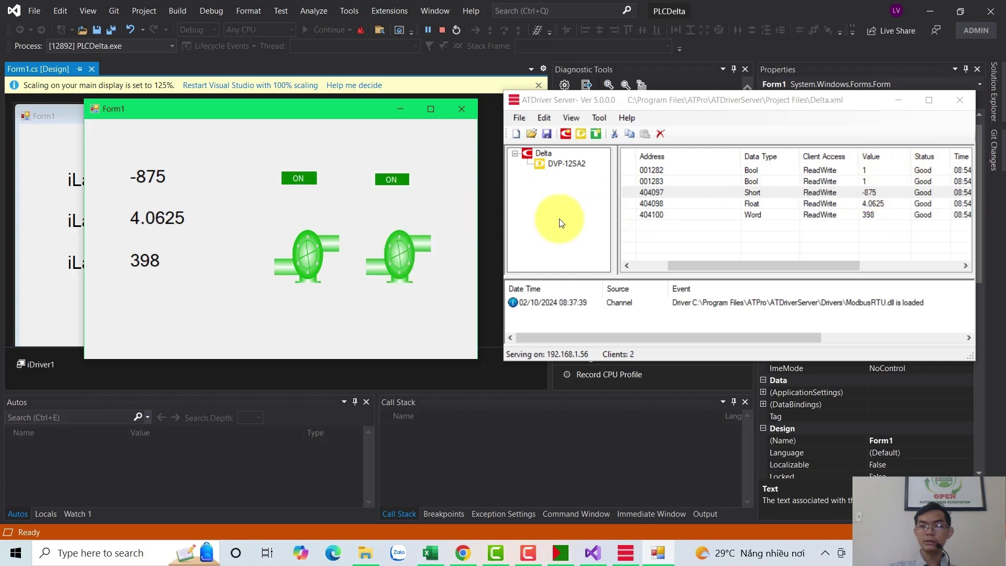
left_click(393, 179)
left_click(291, 179)
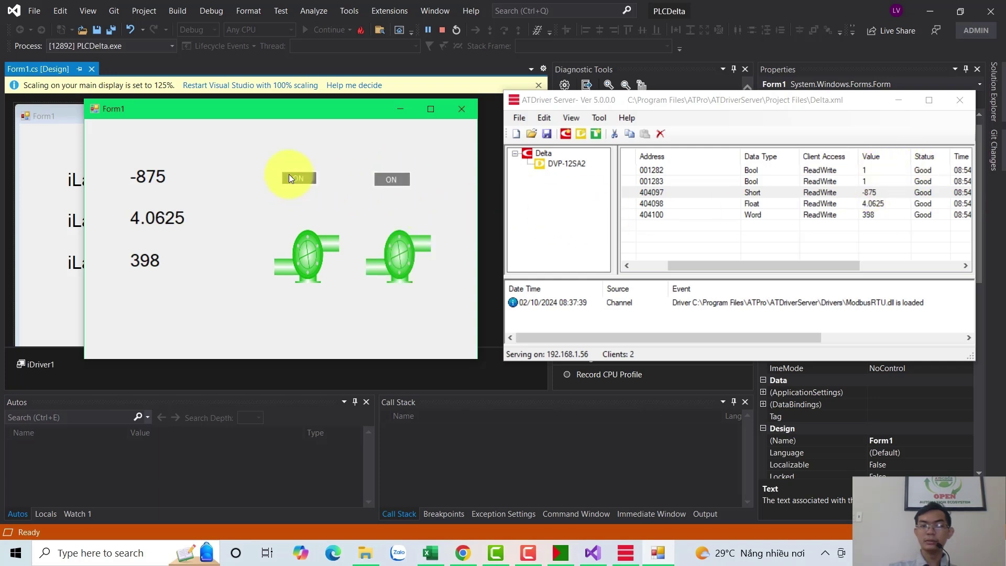
left_click(896, 99)
left_click_drag(305, 112, 783, 213)
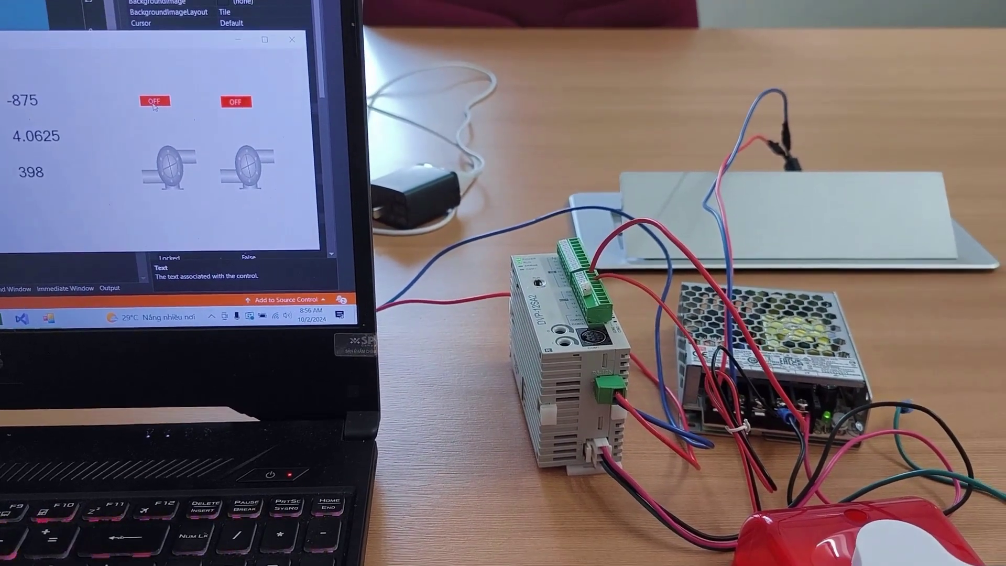
left_click(154, 102)
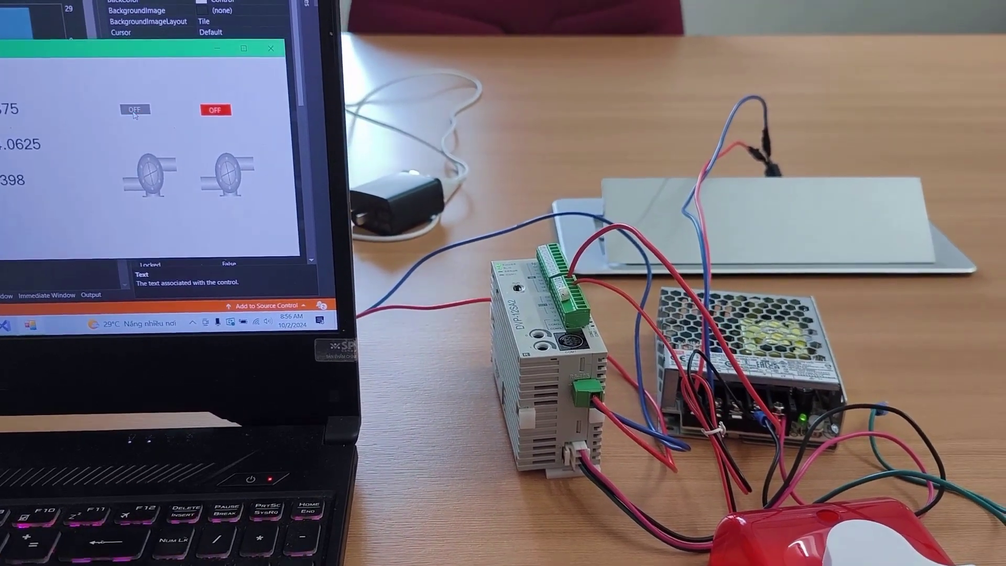
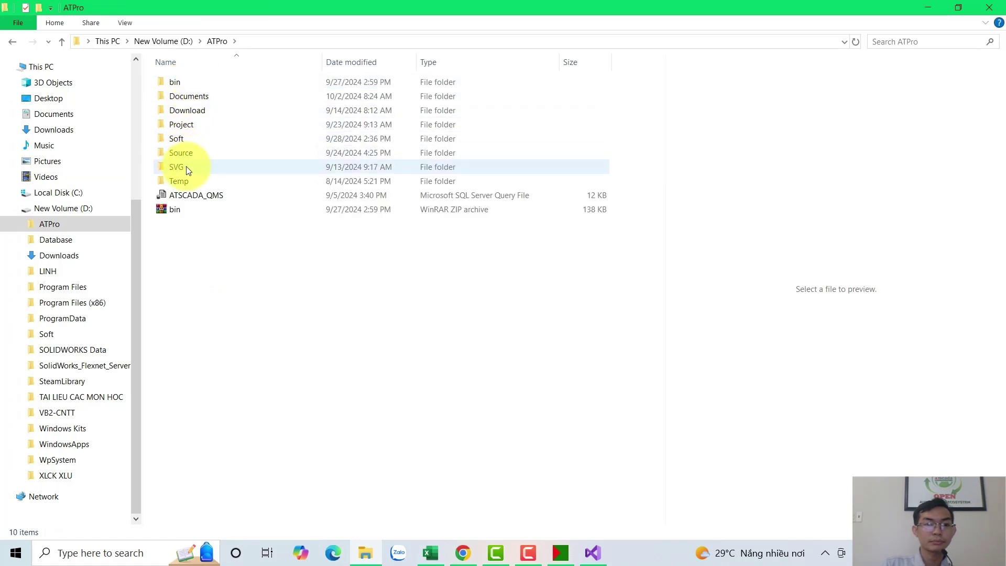
Step: Paste the copied Template folder into the Web folder under D:\ATPro\Project\ATDriver
double_click(190, 126)
double_click(196, 79)
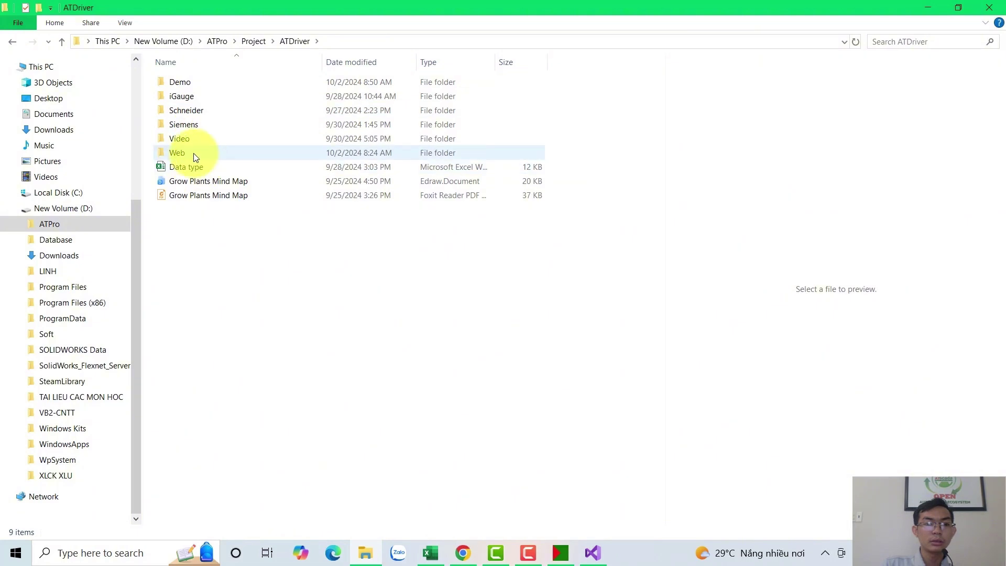
double_click(194, 153)
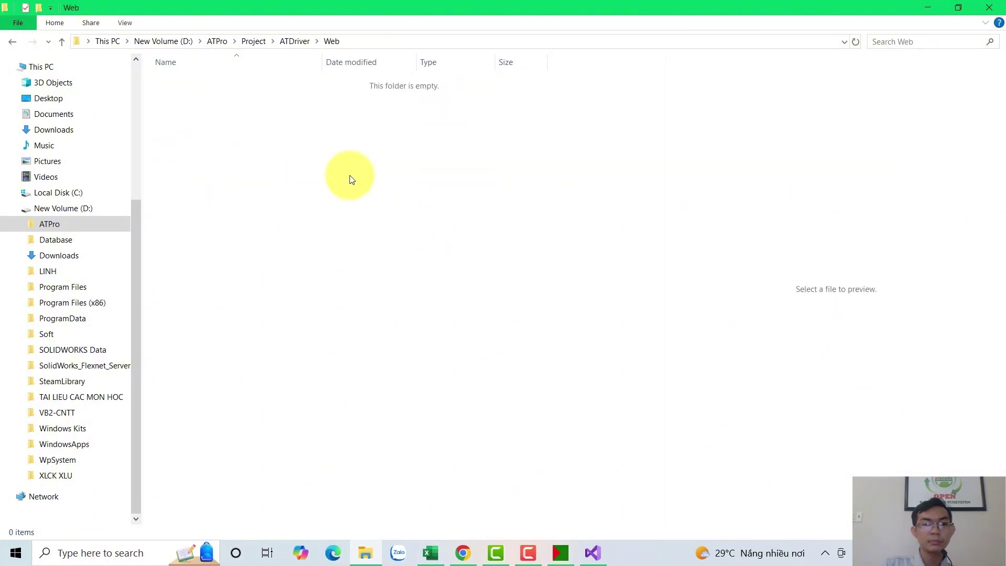
key("ctrl+v")
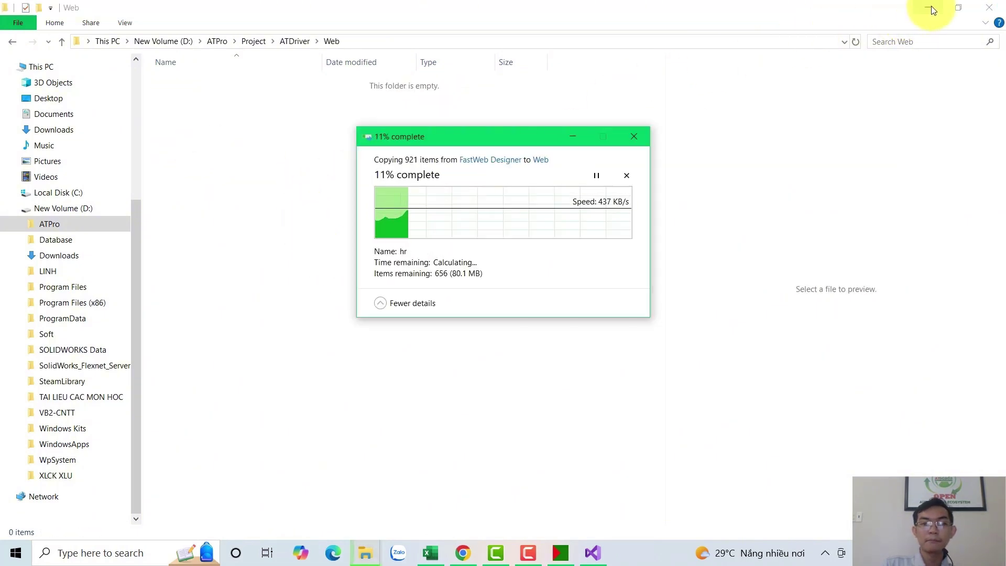
Step: Find and launch FastWeb Designer, and maximize its window
left_click(101, 548)
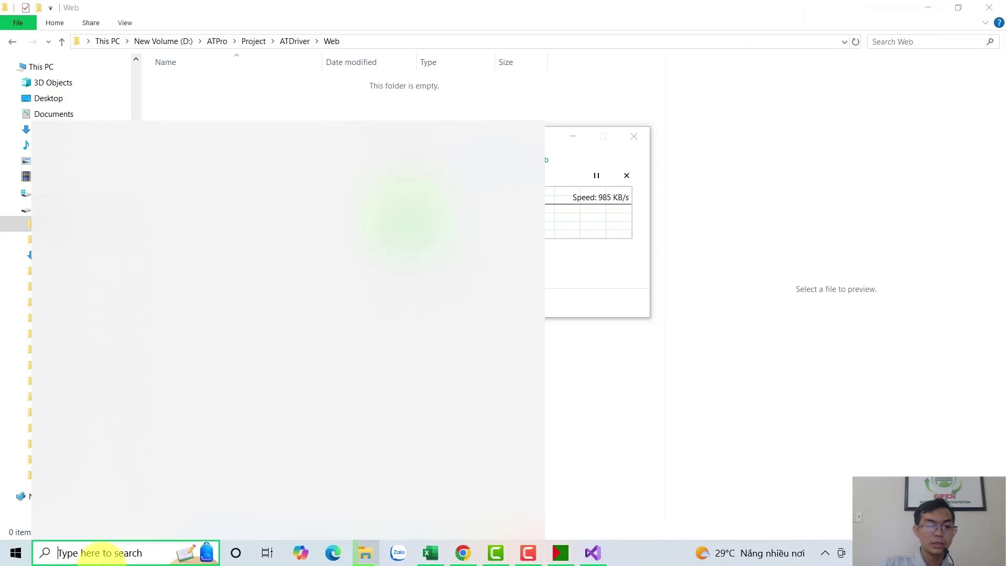
type("fast")
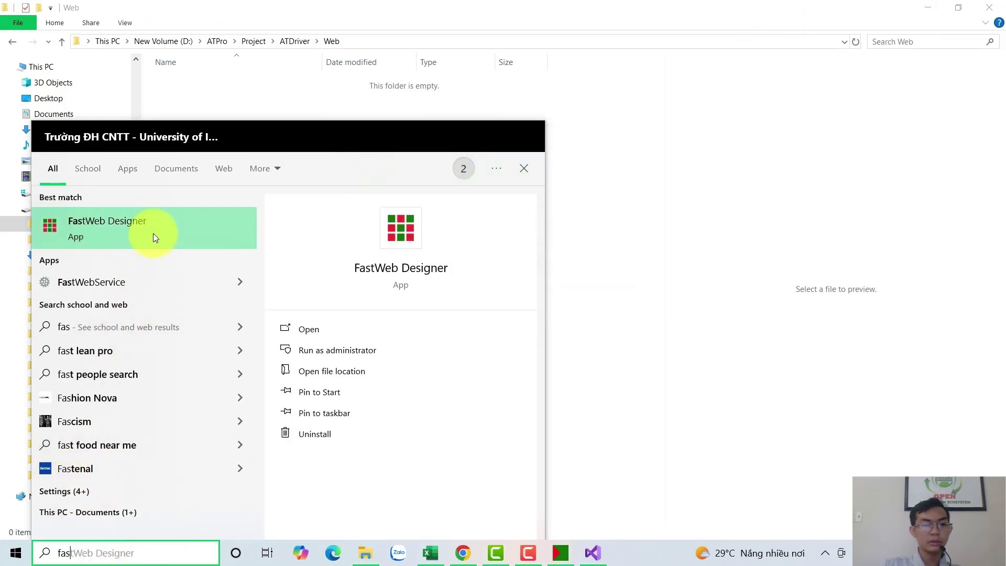
right_click(153, 234)
left_click(218, 249)
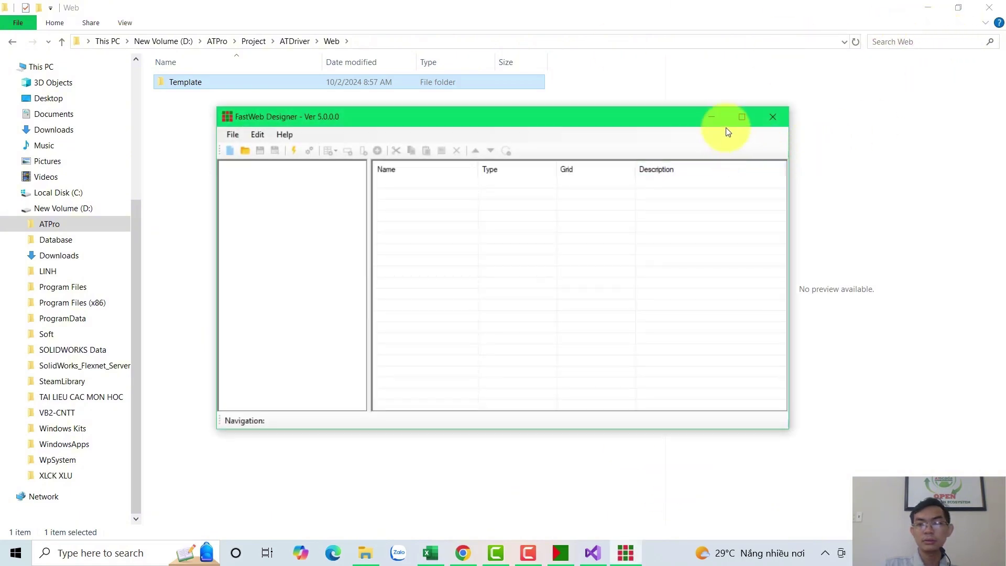
double_click(726, 123)
Step: Create a new web application and review its authentication and service settings in the App Editor
left_click(14, 21)
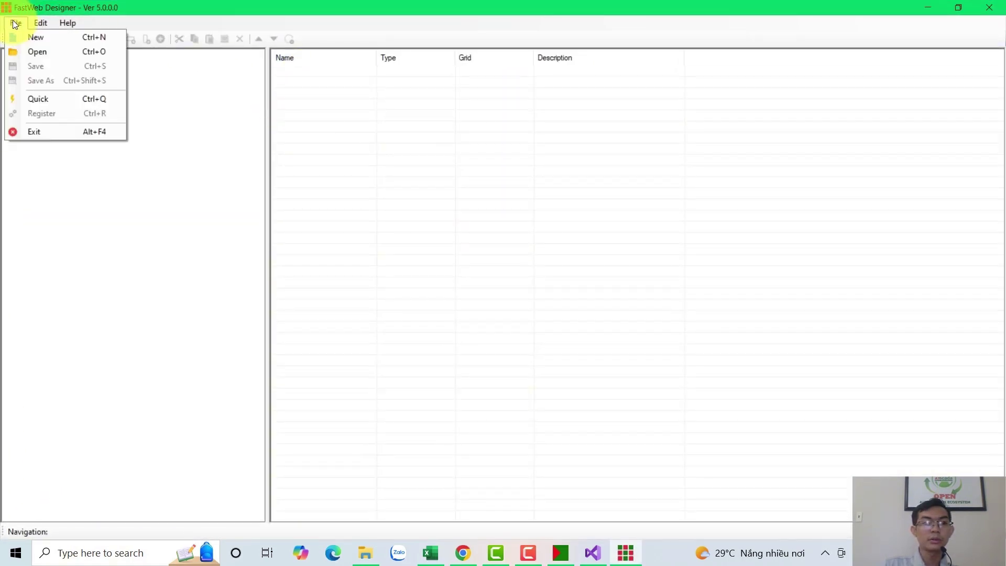
left_click(20, 38)
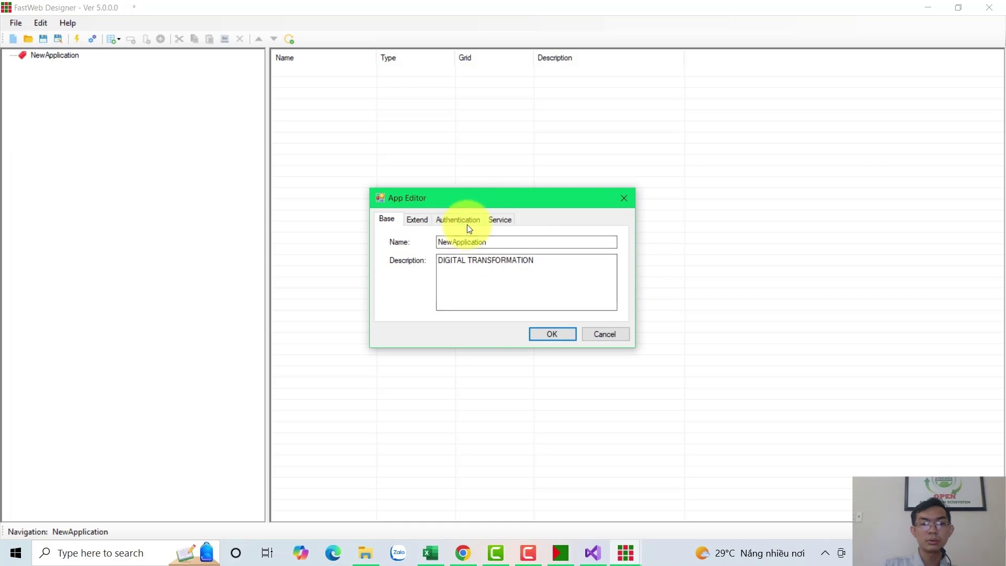
left_click(499, 222)
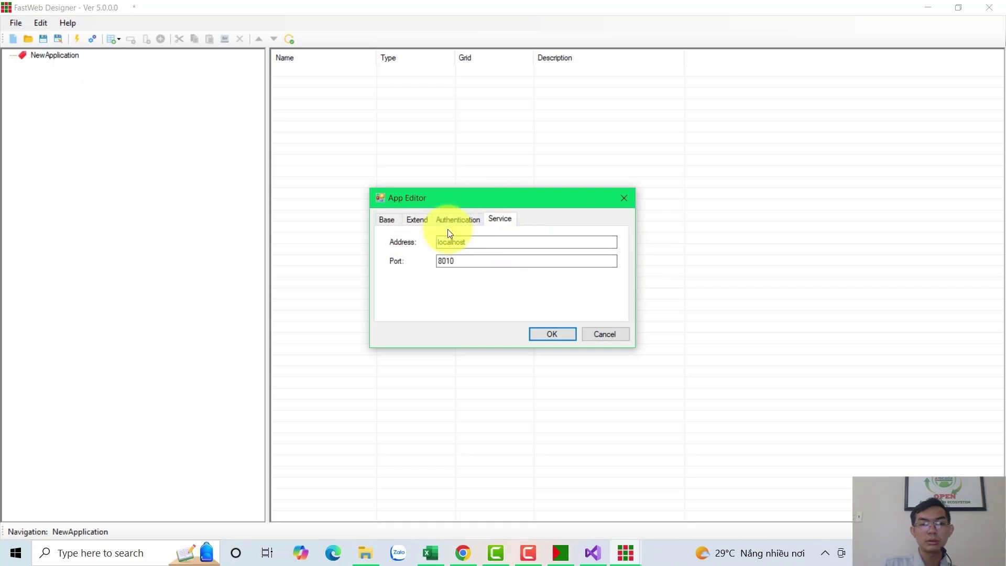
left_click(471, 220)
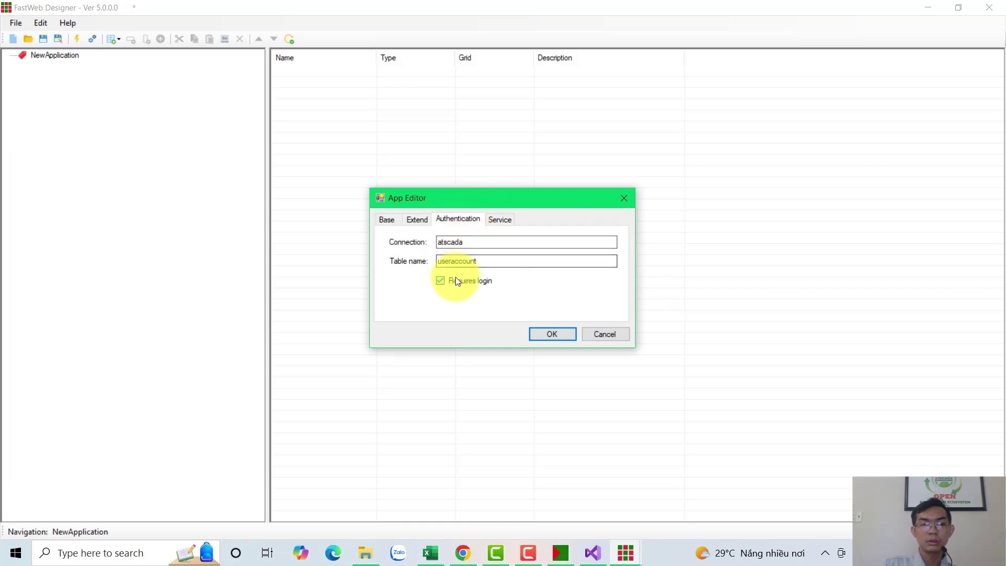
left_click(495, 219)
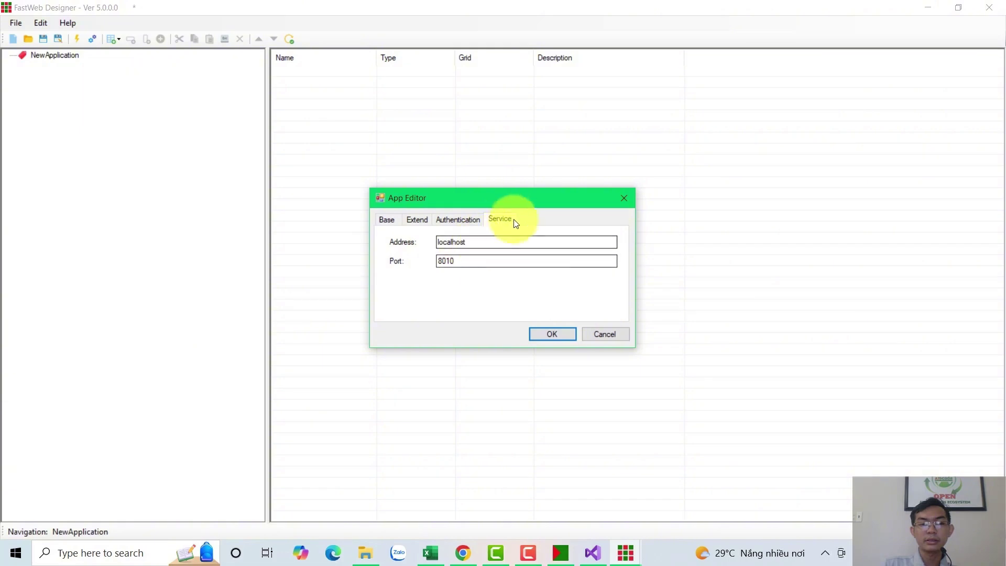
left_click_drag(507, 192, 499, 183)
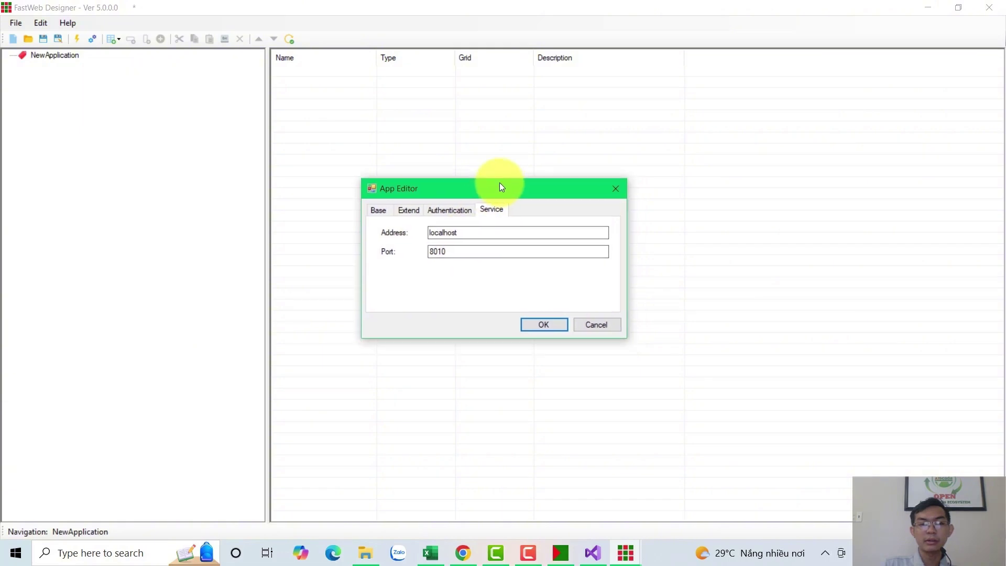
Step: Switch to Visual Studio, find the iWebService component and add it to Form1
left_click(591, 552)
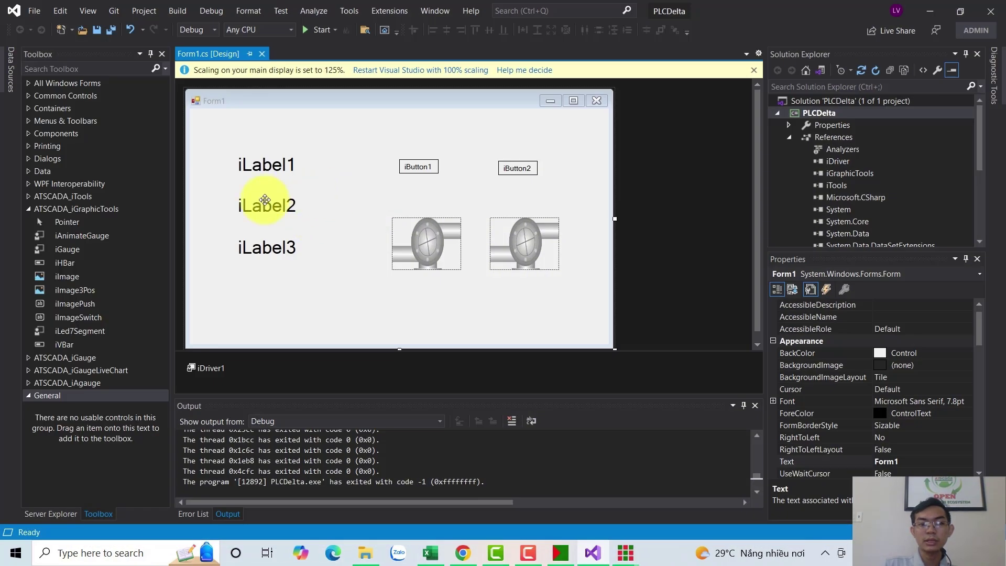
left_click(74, 71)
type("iw")
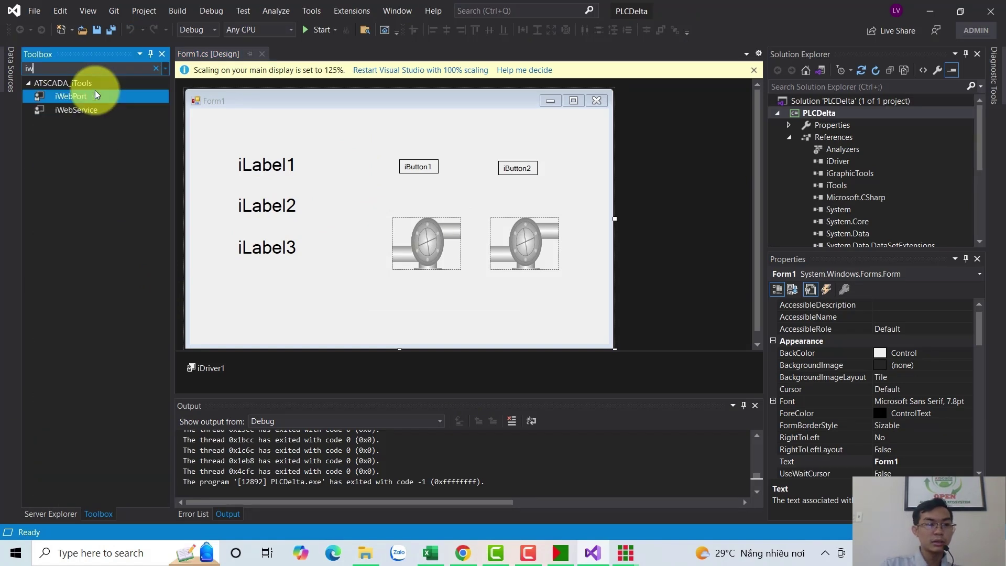
left_click_drag(87, 109, 319, 288)
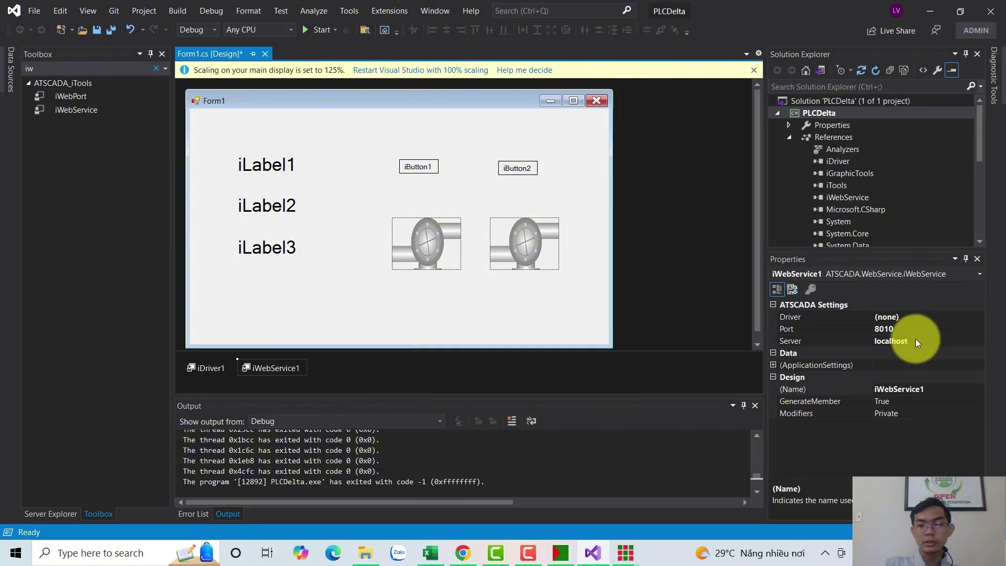
Step: Set the web service's driver to iDriver1, port to 9010 and server to 192.168.1.56, save, and start the project
left_click(897, 329)
double_click(913, 317)
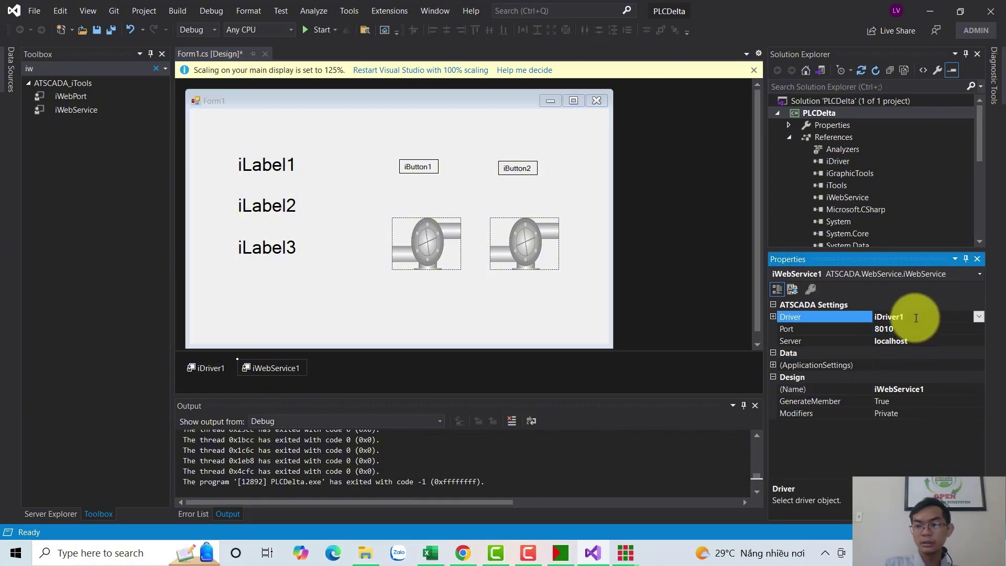
left_click(900, 324)
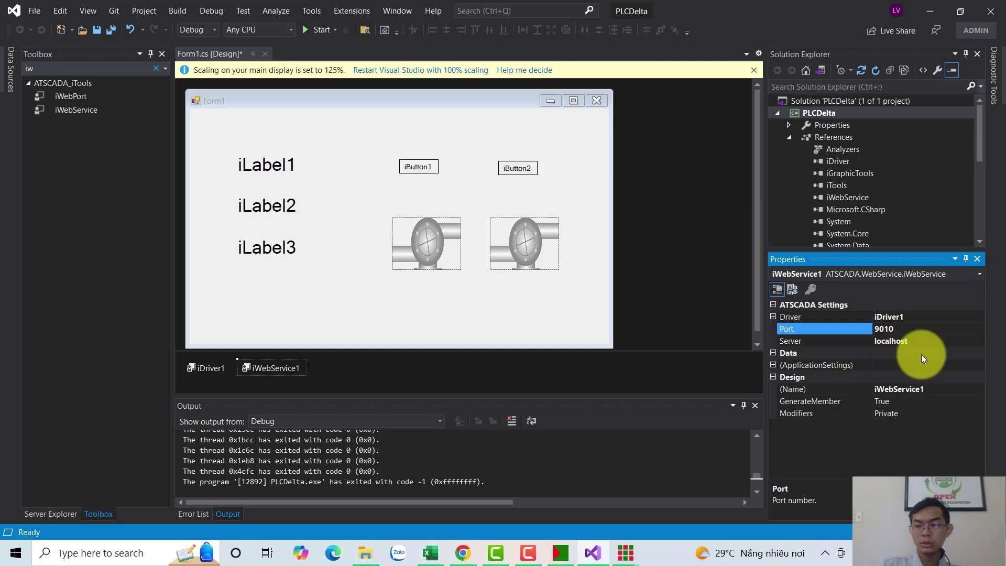
left_click(891, 340)
type("192")
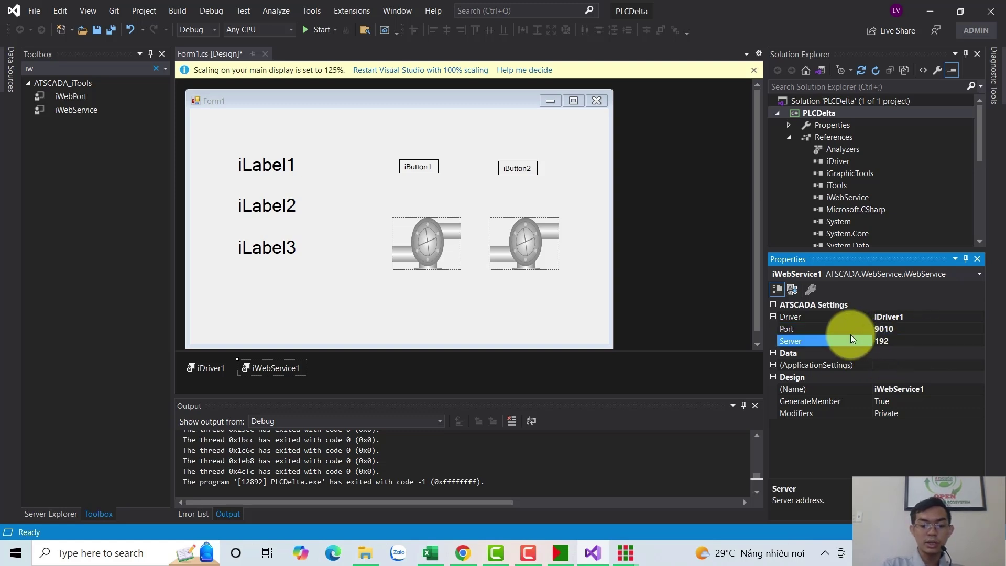
type(".168.1.56")
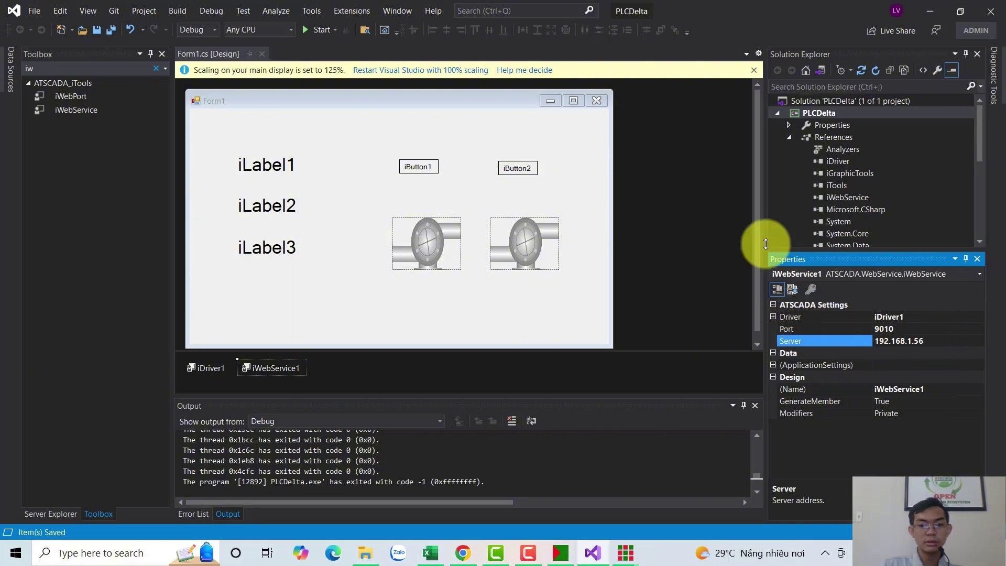
left_click(586, 163)
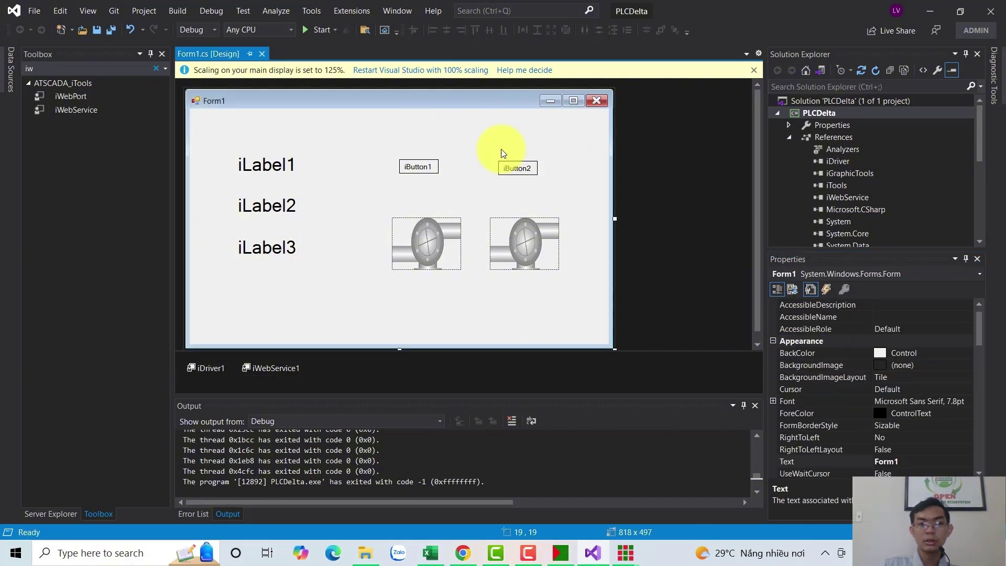
left_click(304, 31)
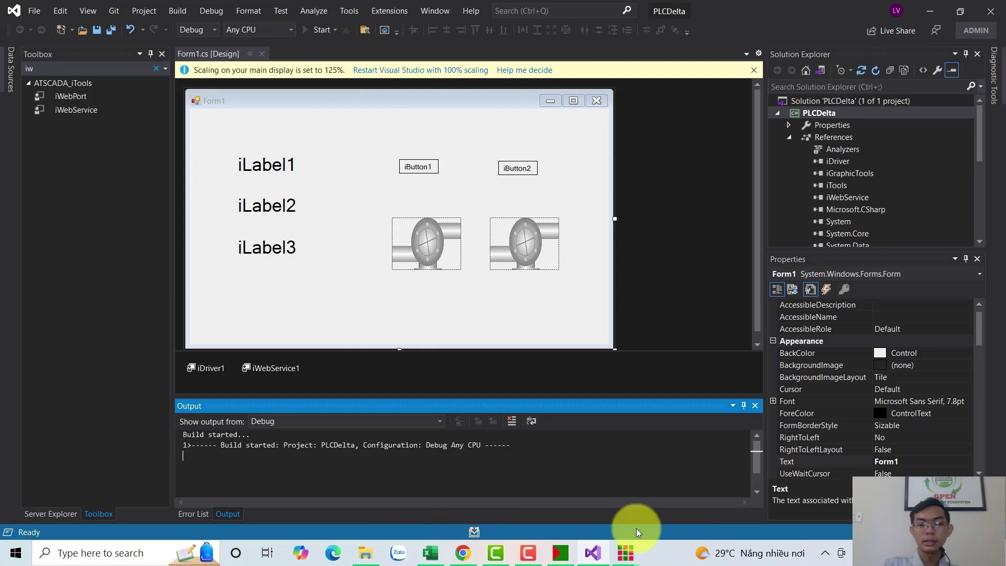
Step: In FastWeb Designer, set the application's service address to 192.168.1.56 and port to 9010, check them against iWebService1, and accept
mouse_move(631, 554)
left_click(647, 499)
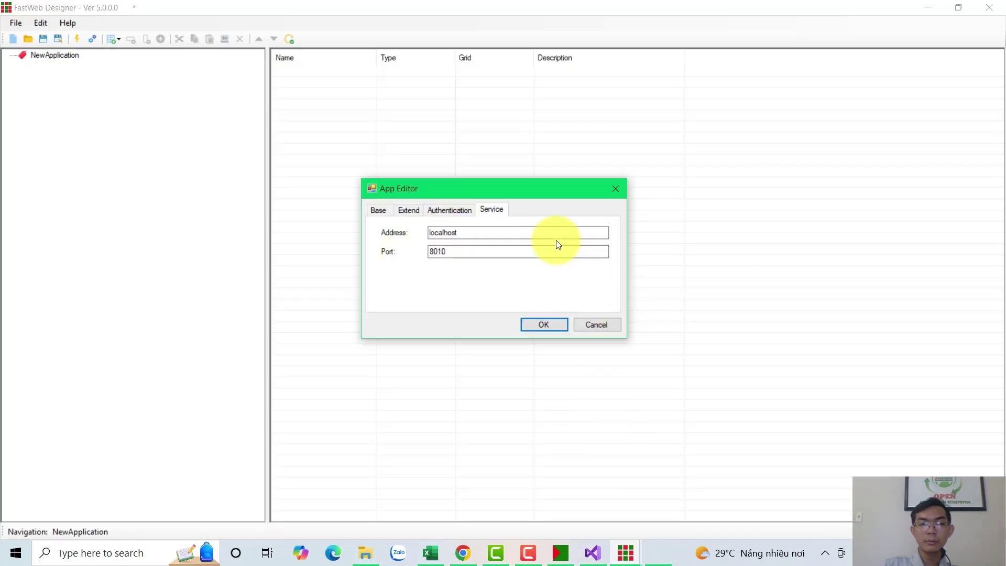
left_click_drag(478, 235, 393, 233)
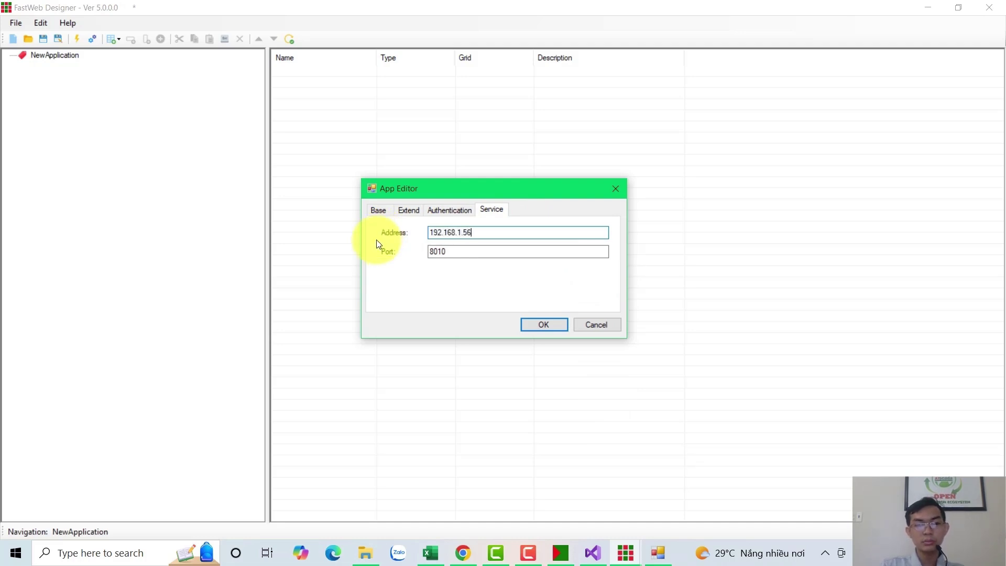
left_click_drag(446, 252, 399, 254)
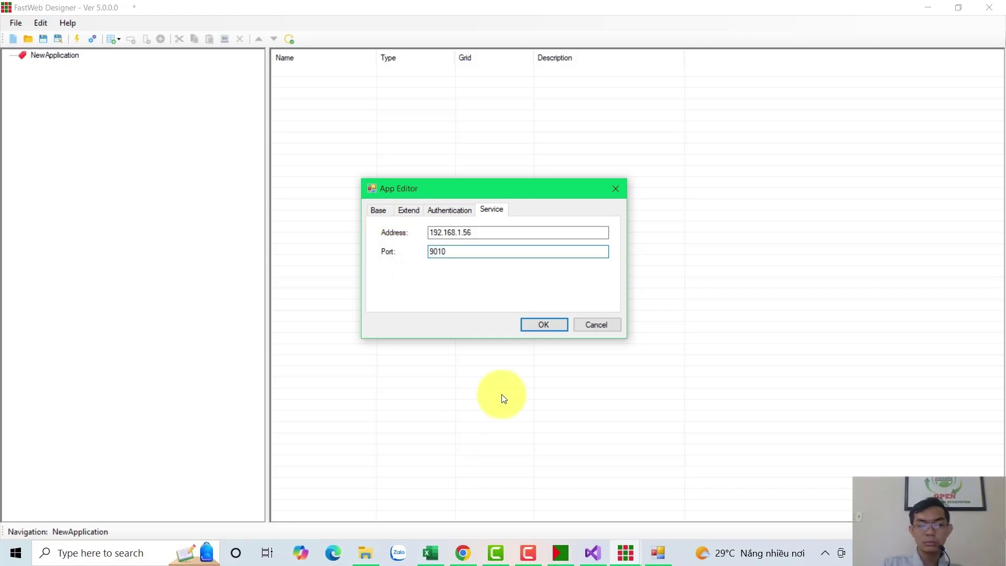
left_click(591, 551)
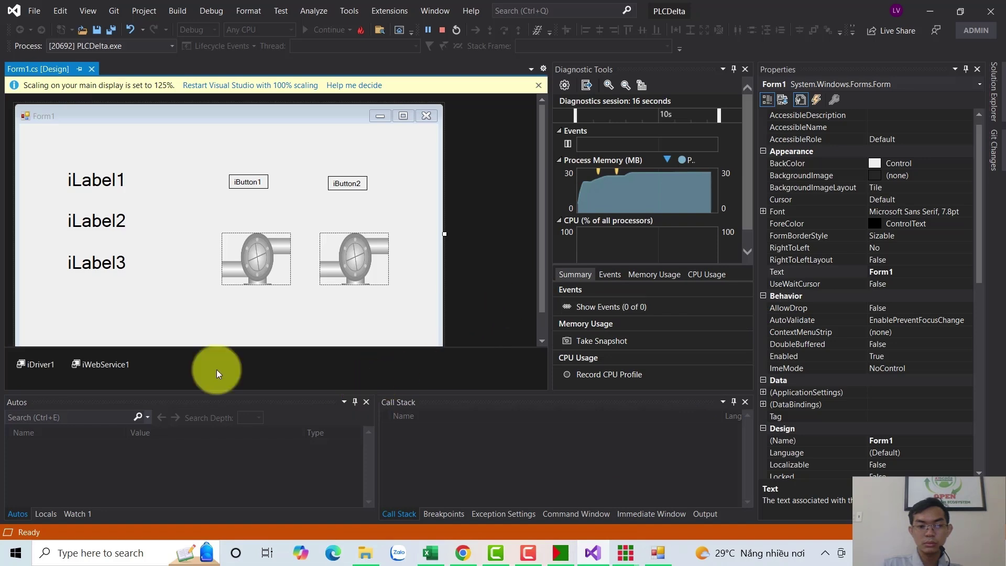
left_click(92, 364)
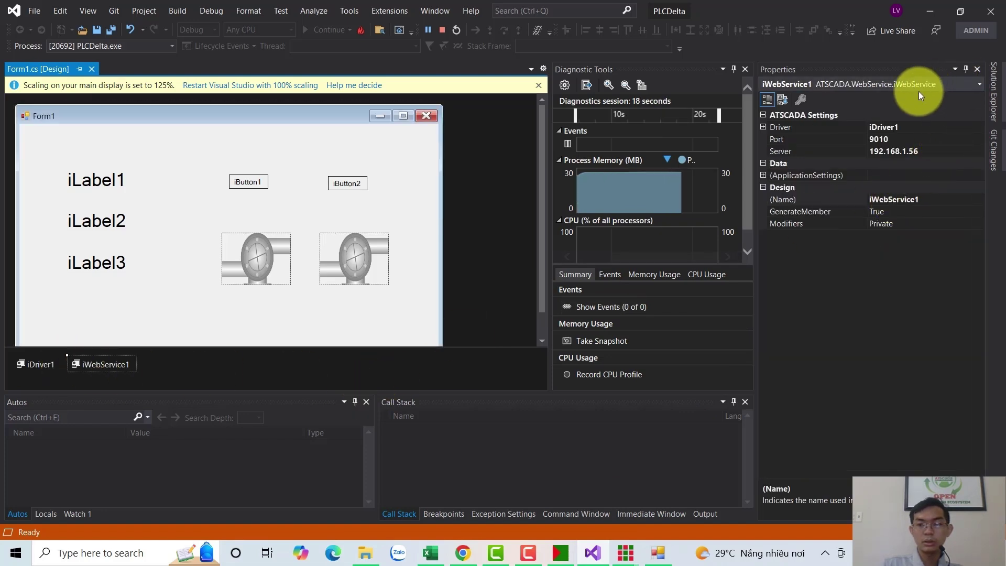
left_click(936, 10)
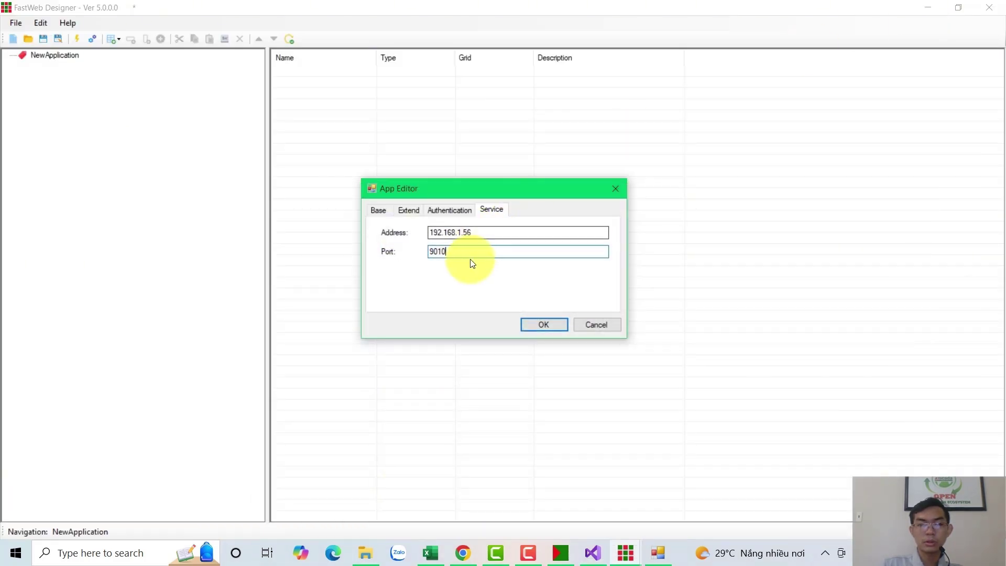
left_click(526, 325)
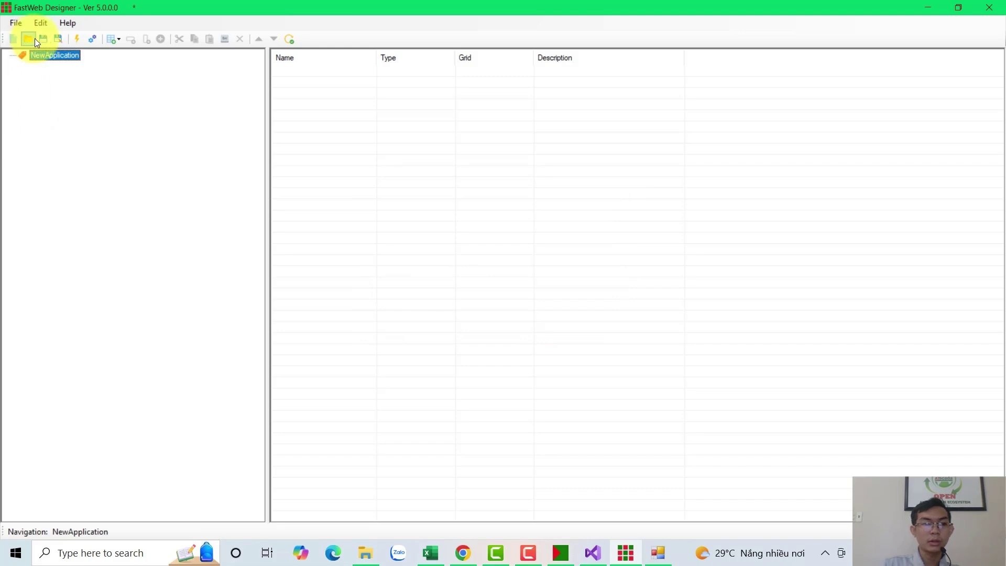
Step: Add a new view with default settings to NewApplication
right_click(46, 55)
mouse_move(64, 62)
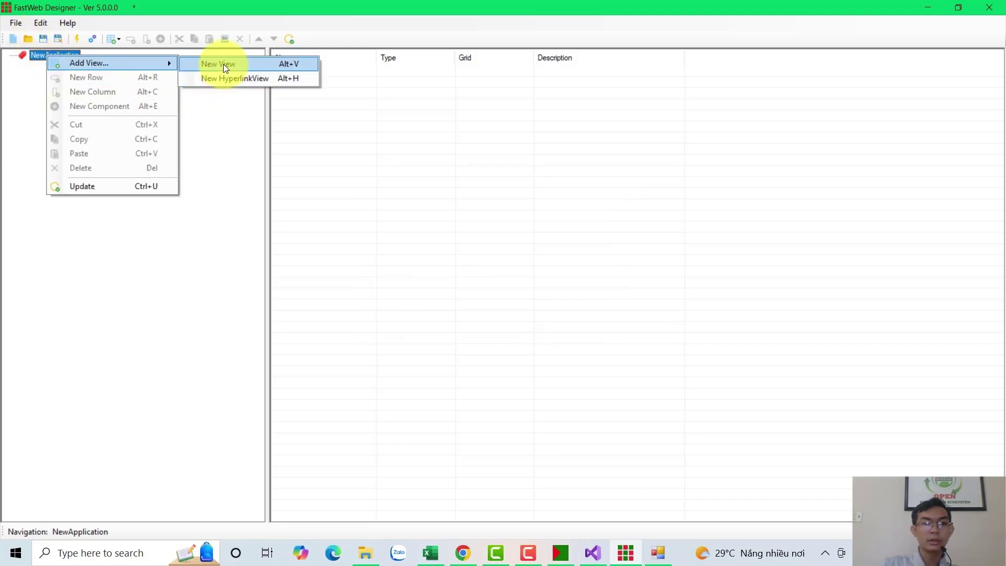
left_click(223, 64)
left_click(542, 351)
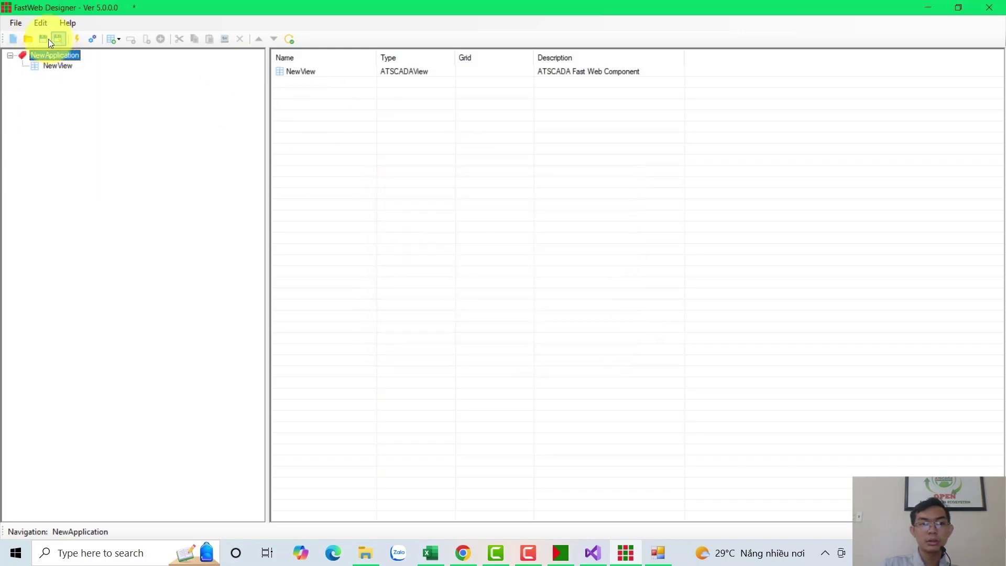
Step: Add a row to the new view and a column inside that row, keeping their default settings
left_click(52, 68)
right_click(52, 68)
left_click(100, 86)
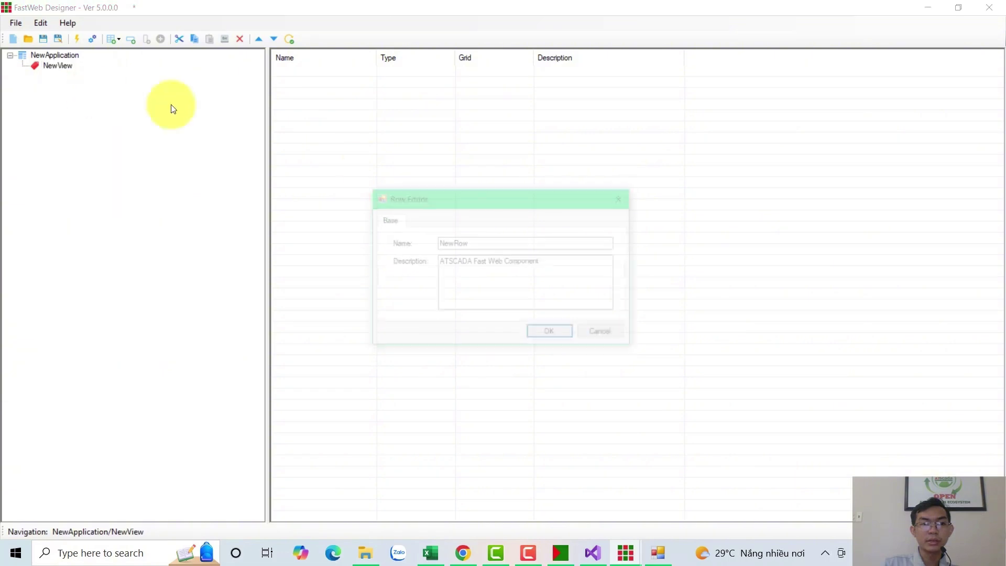
left_click(537, 335)
right_click(71, 77)
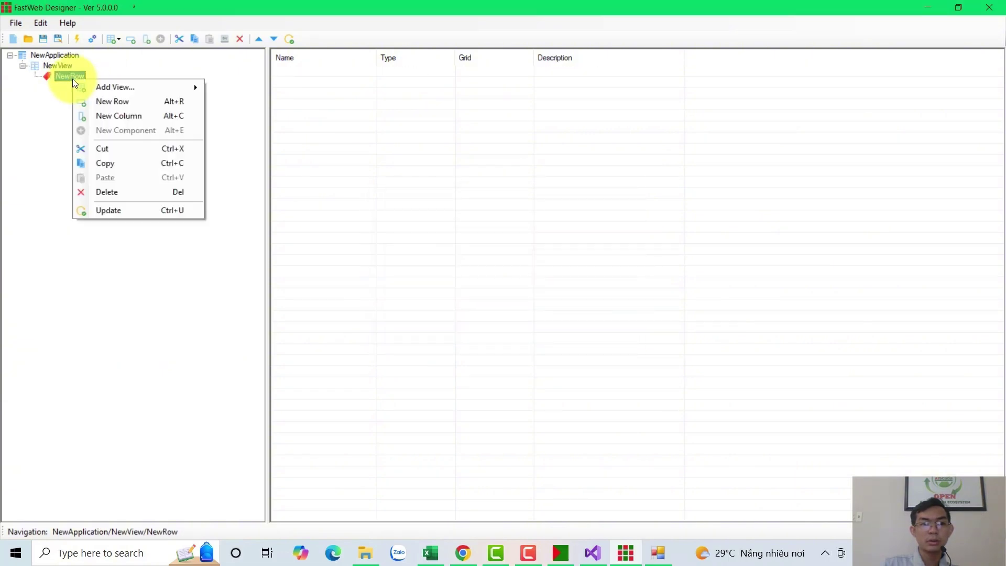
left_click(146, 116)
left_click(562, 336)
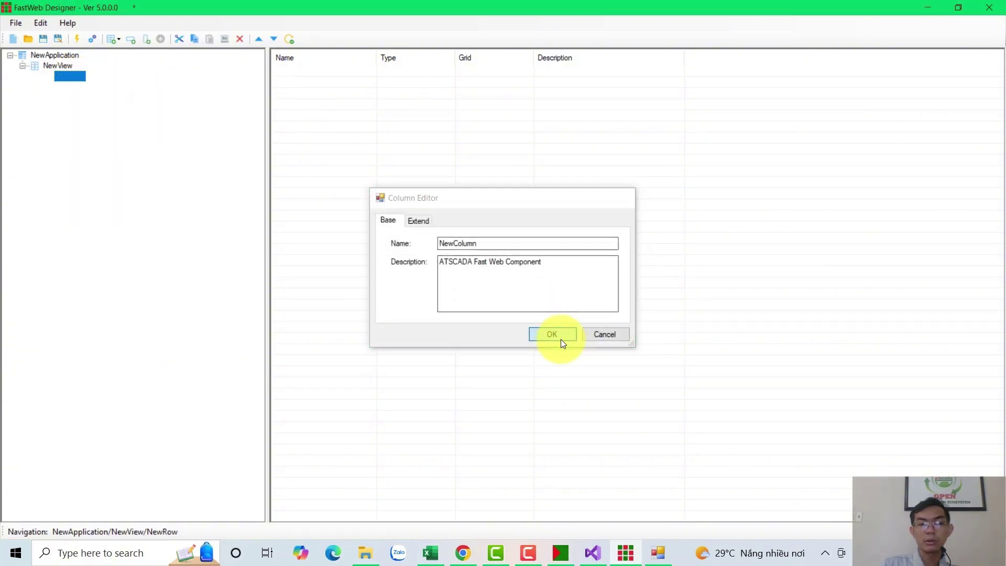
Step: Add an iCard component to NewColumn and name it Y1
left_click(102, 87)
right_click(351, 98)
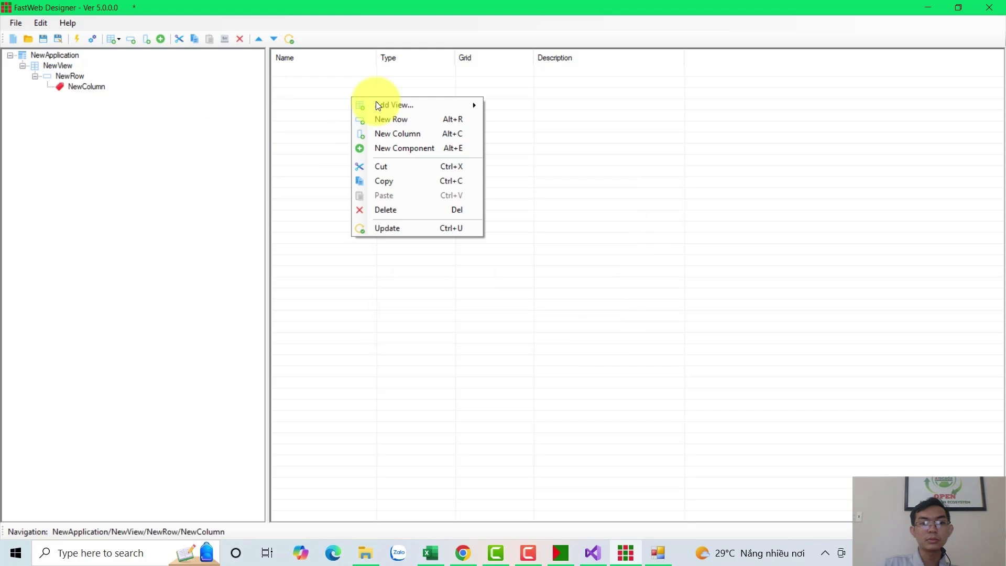
left_click(396, 146)
left_click(369, 221)
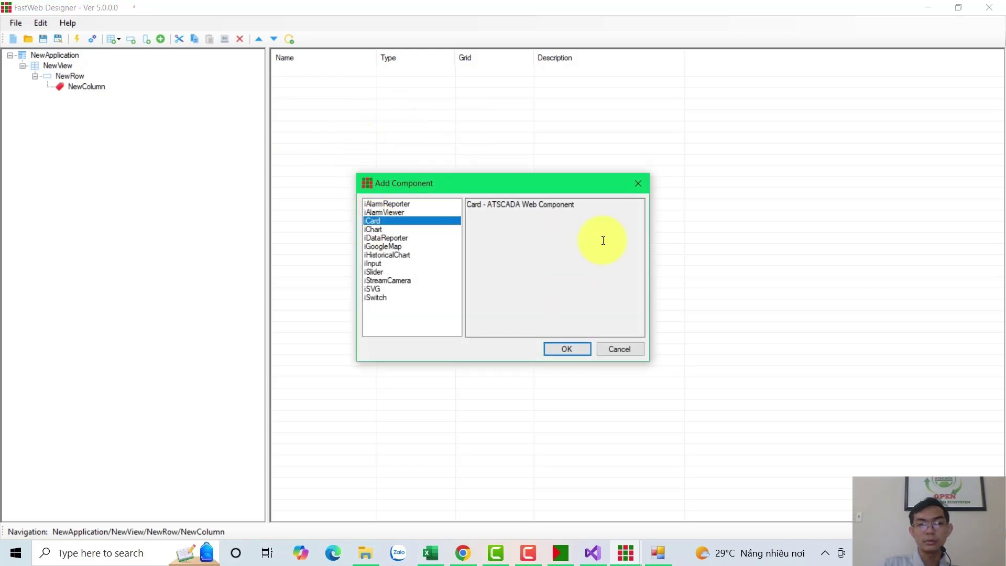
left_click(572, 352)
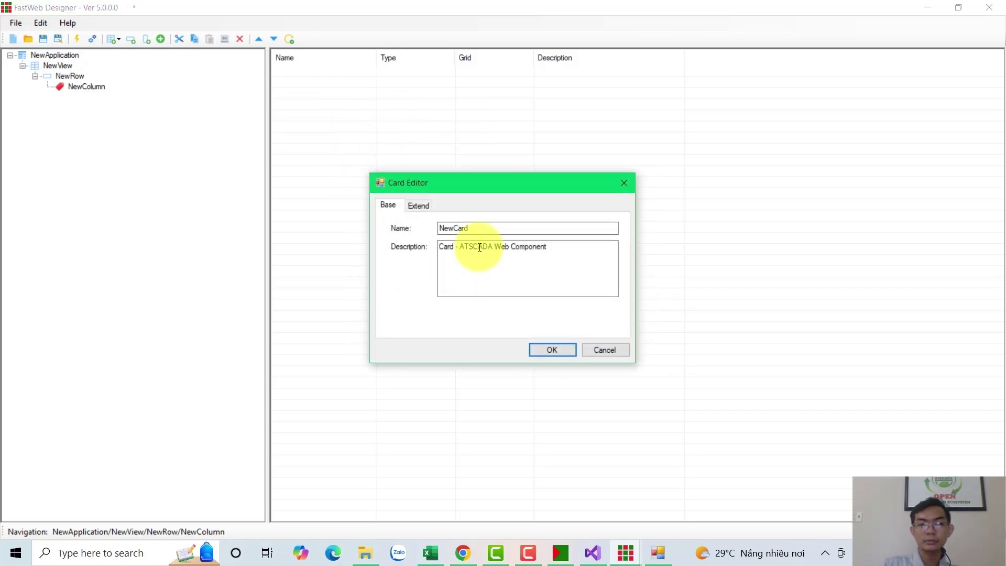
double_click(478, 231)
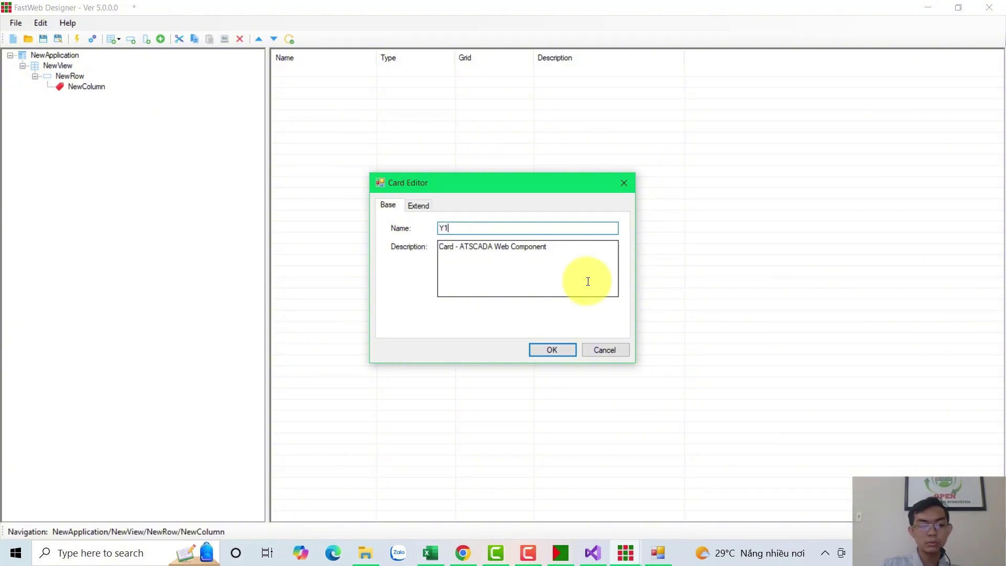
Step: Set the card's content to Y1 and its tag to DeltaDVP-12SA2.Y1, and accept the card
left_click(419, 206)
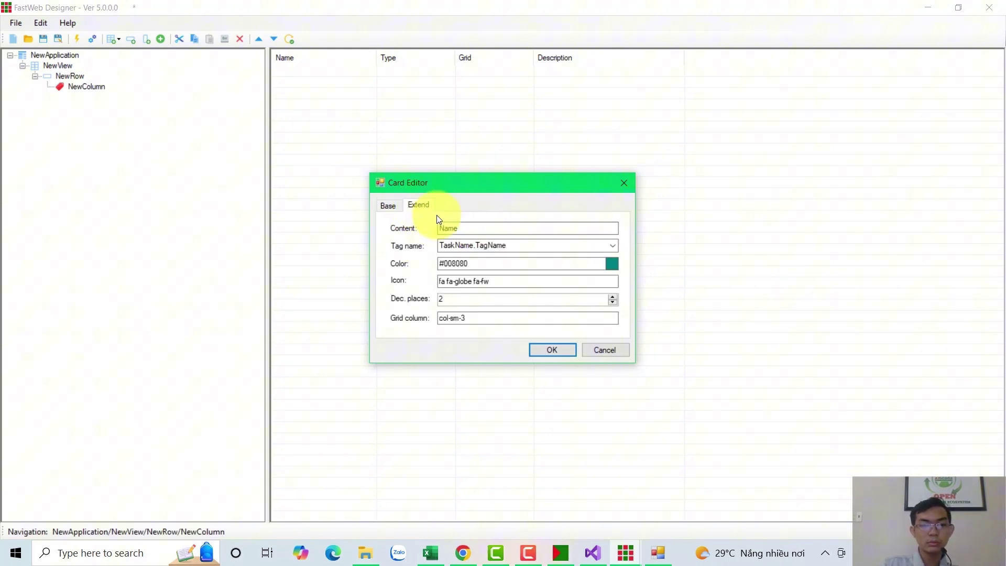
double_click(465, 228)
type("Y1")
left_click(612, 246)
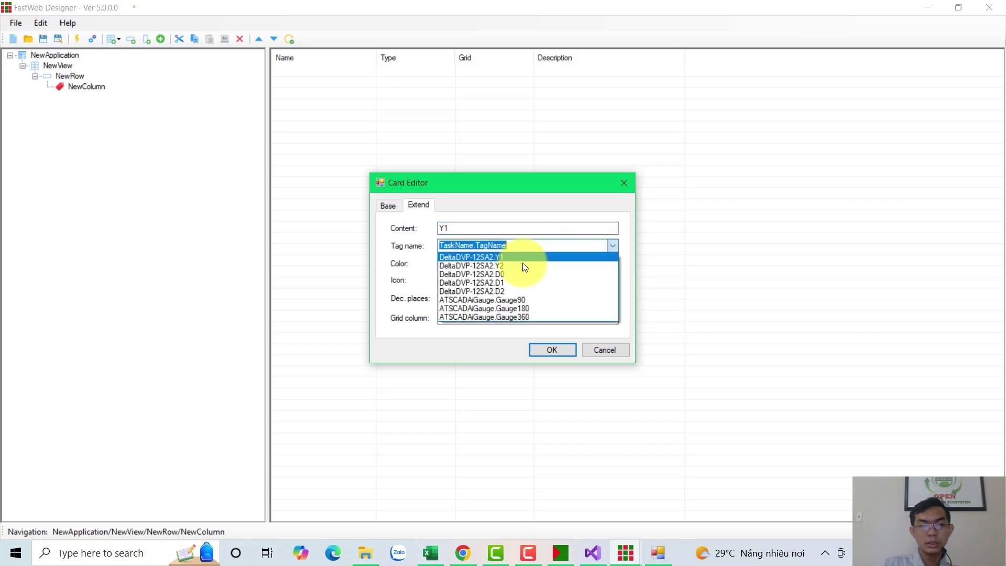
left_click(501, 256)
left_click(555, 350)
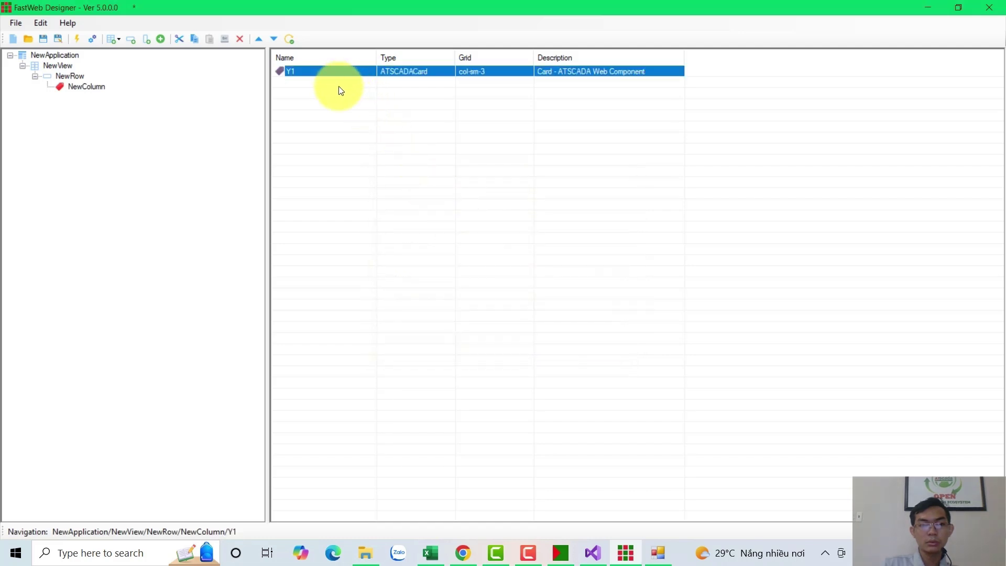
Step: Copy the Y1 card and paste four duplicates of it into NewColumn
left_click(338, 71)
key("ctrl+c")
key("ctrl+v")
key("ctrl+v")
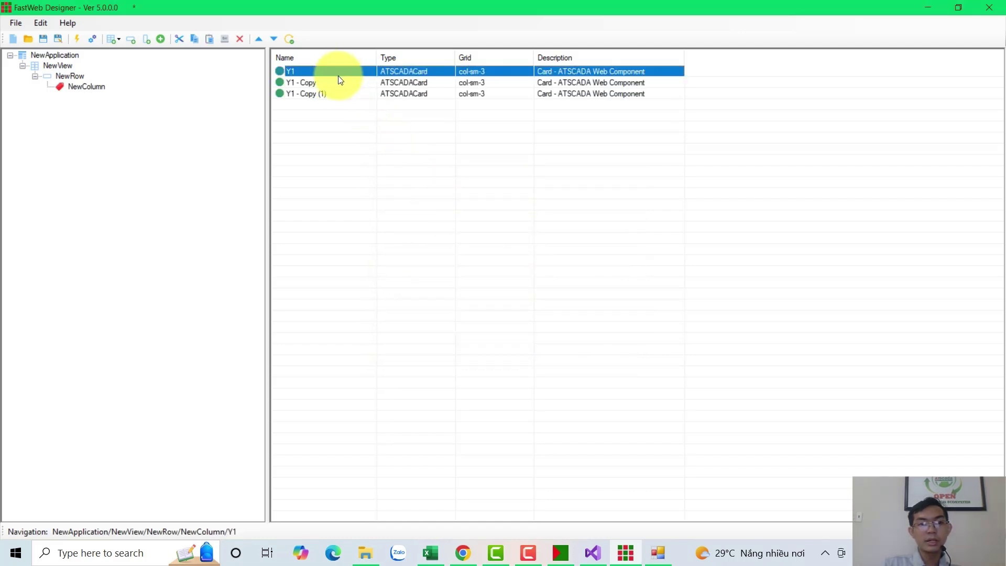
key("ctrl+v")
key("ctrl+v")
Step: Rename the first copied card Y2, with content Y2 and tag DeltaDVP-12SA2.Y2
left_click(310, 82)
double_click(310, 82)
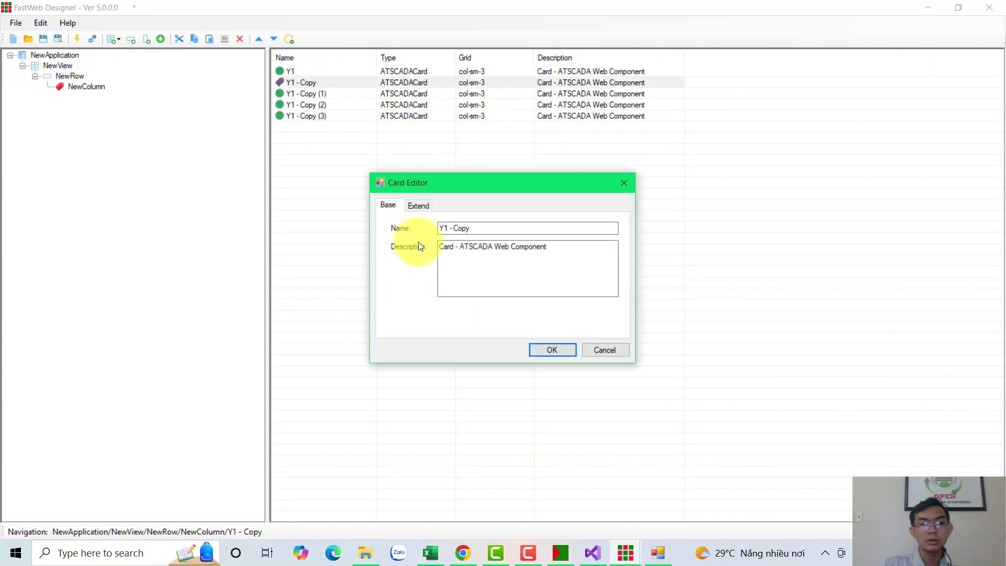
left_click_drag(477, 226, 442, 229)
type("2")
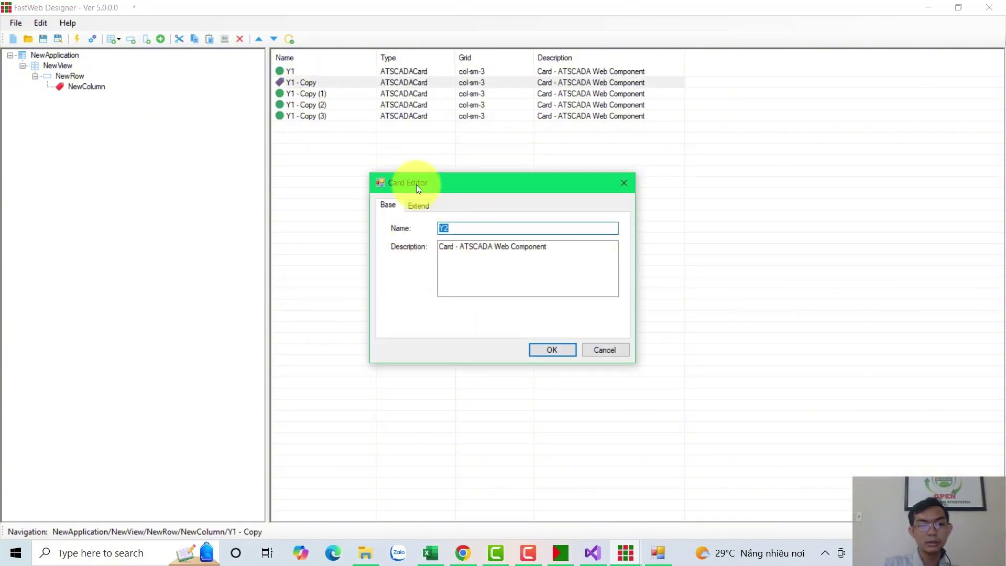
left_click(418, 205)
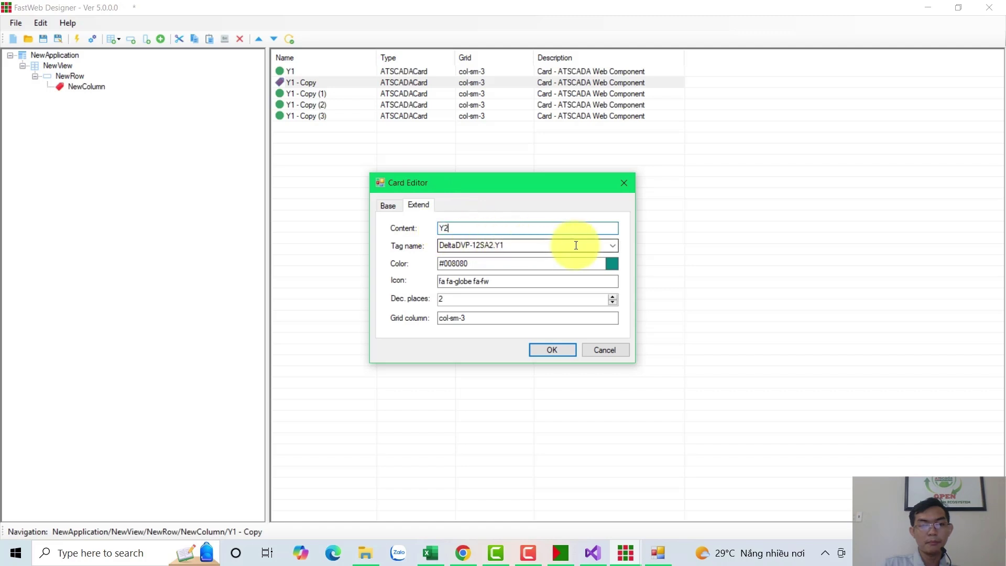
left_click(611, 247)
left_click(500, 263)
left_click(547, 349)
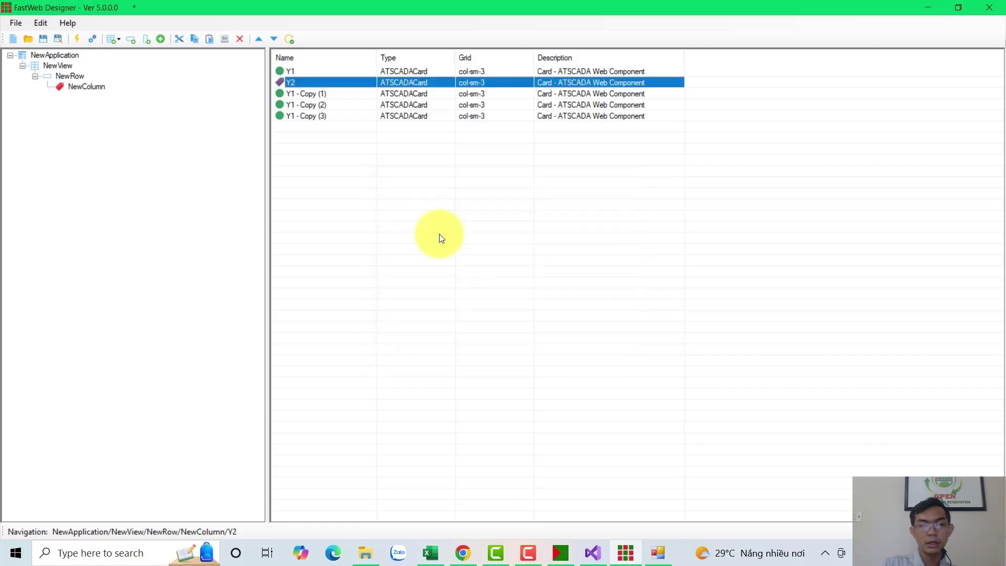
Step: Rename the card Y1 - Copy (1) to D0, with content Y2 and tag DeltaDVP-12SA2.D0
double_click(320, 93)
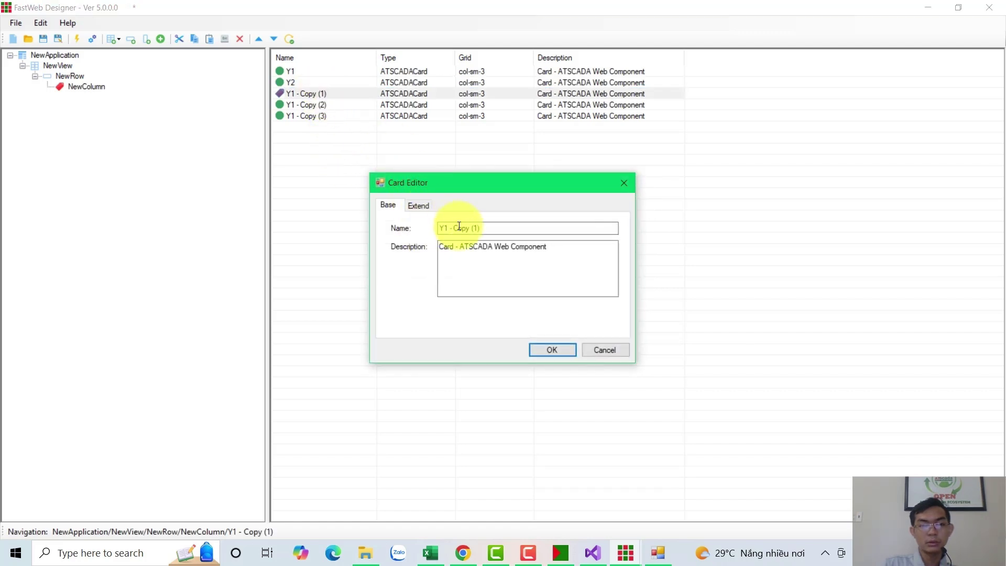
left_click(490, 225)
left_click_drag(491, 226, 425, 231)
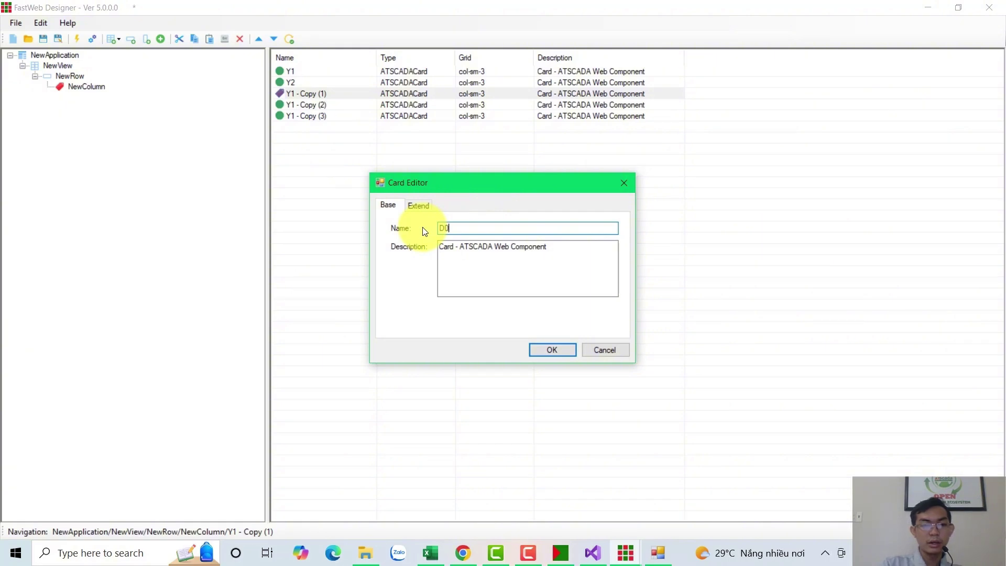
left_click(418, 205)
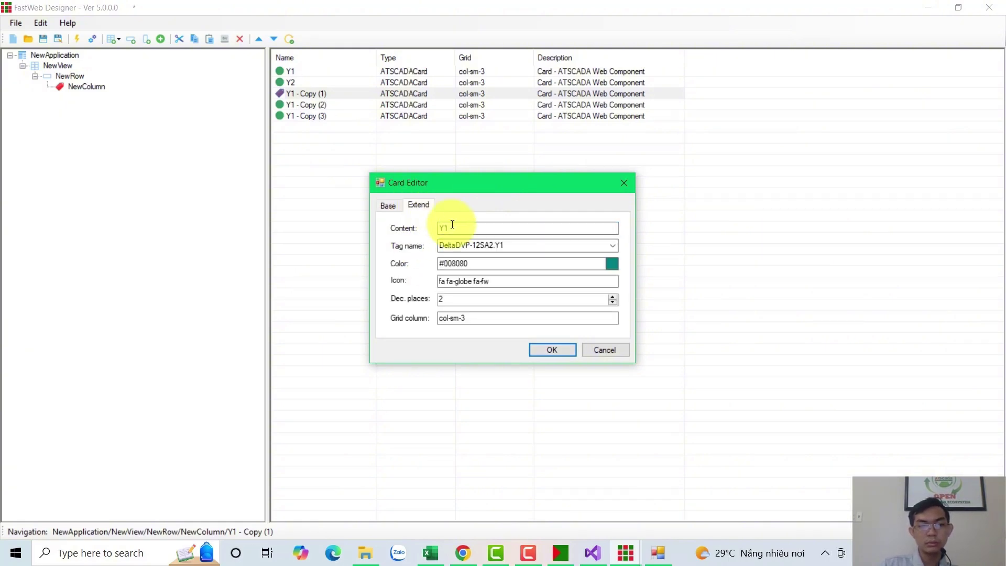
left_click_drag(449, 225, 404, 225)
type("Y2")
left_click(612, 246)
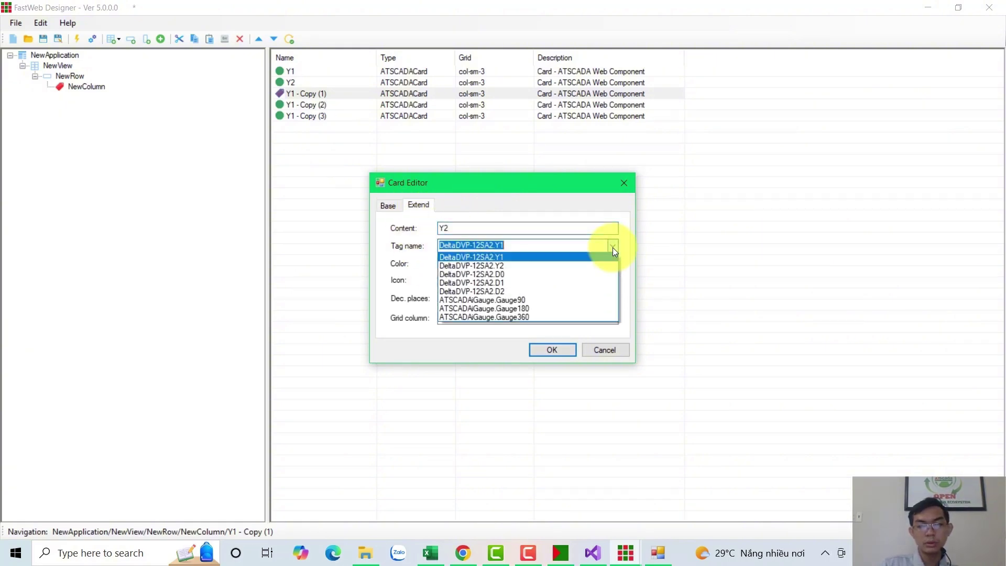
left_click(514, 274)
left_click(545, 348)
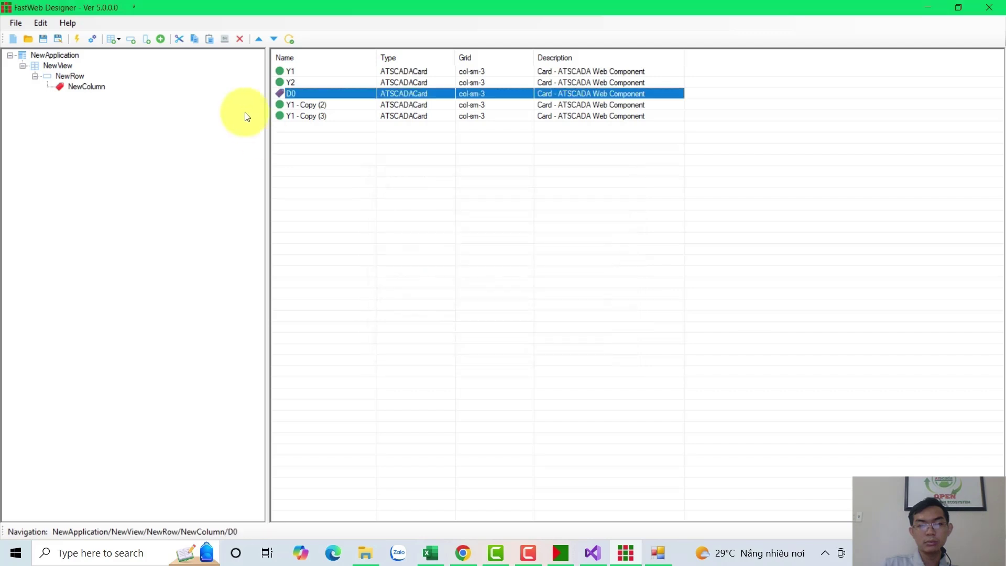
Step: Rename the card Y1 - Copy (2) to D1, with content D1 and tag DeltaDVP-12SA2.D1
double_click(315, 107)
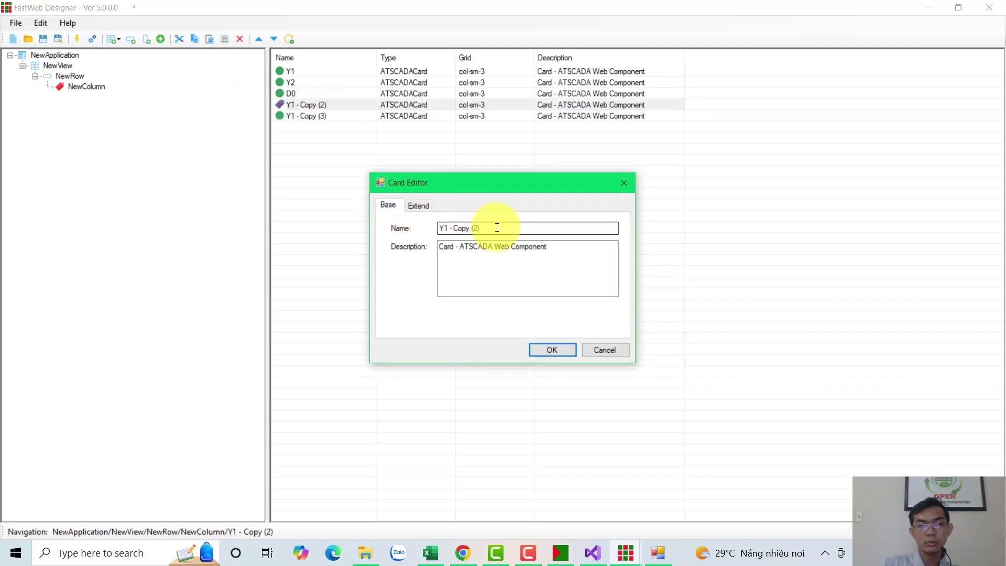
left_click_drag(492, 228, 428, 239)
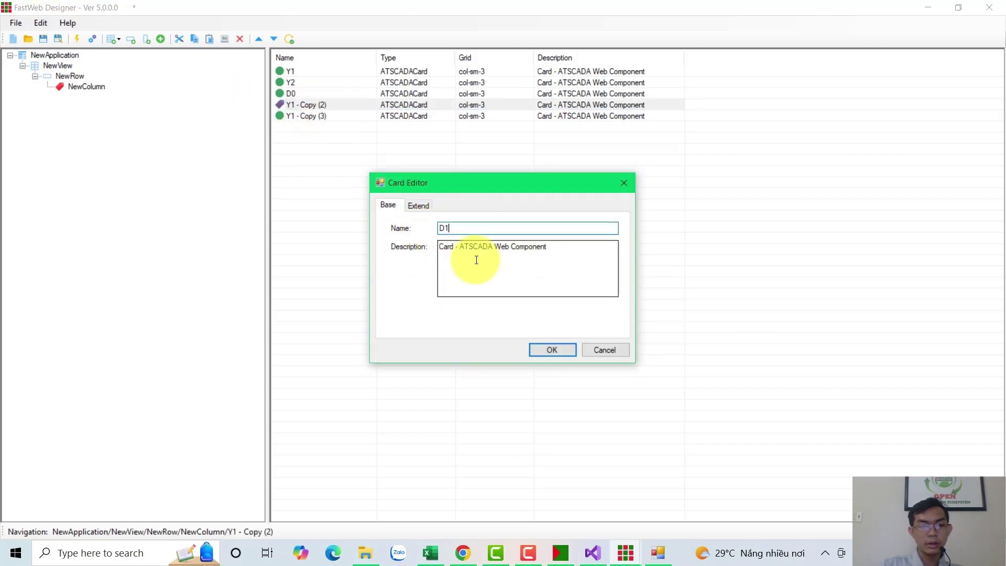
key("ctrl+a")
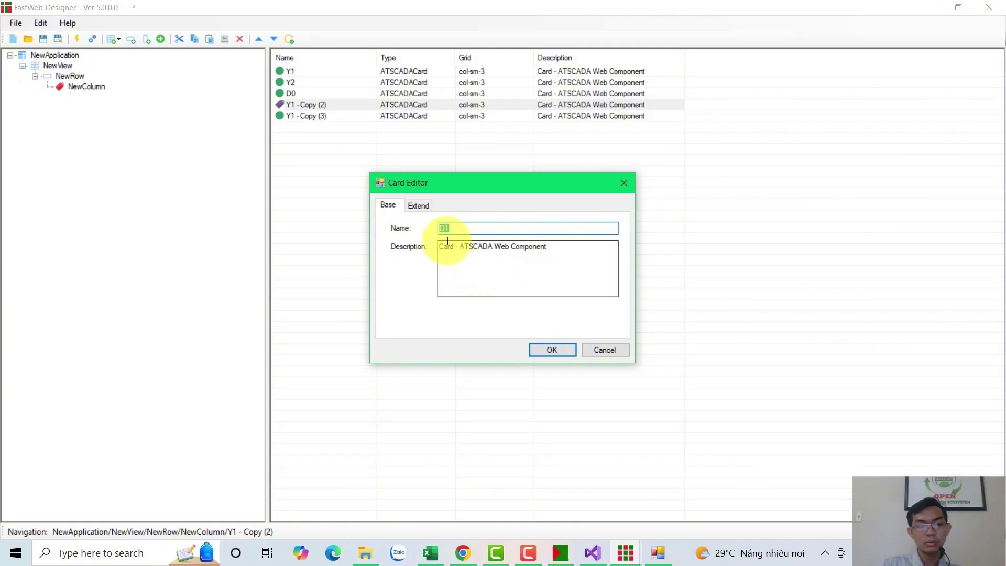
left_click(434, 209)
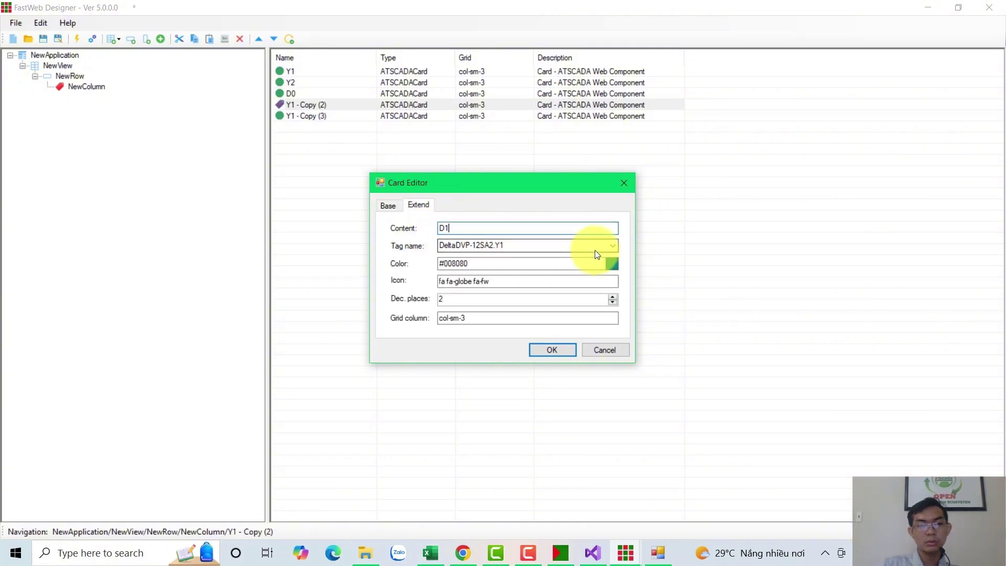
left_click(613, 247)
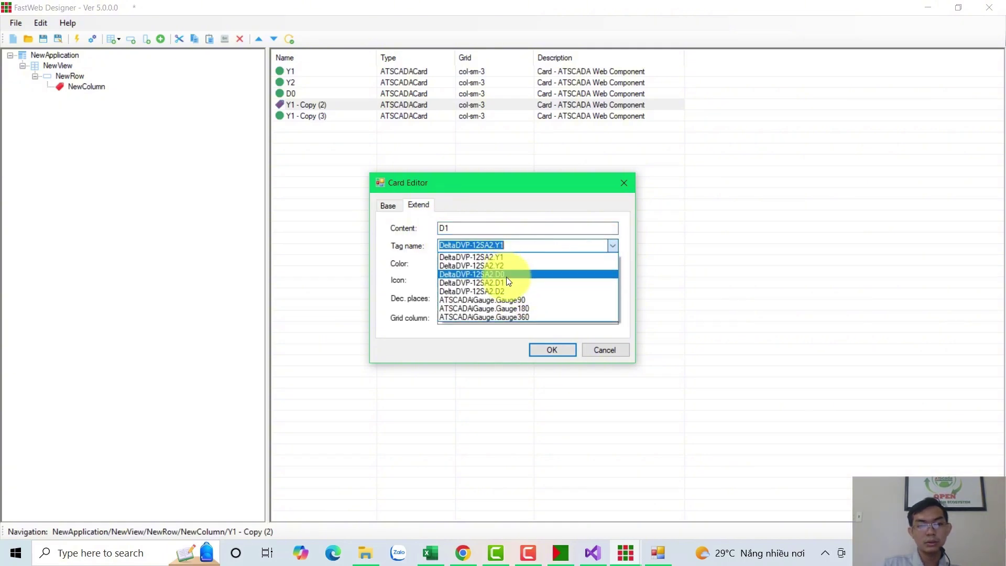
left_click(505, 281)
left_click(556, 350)
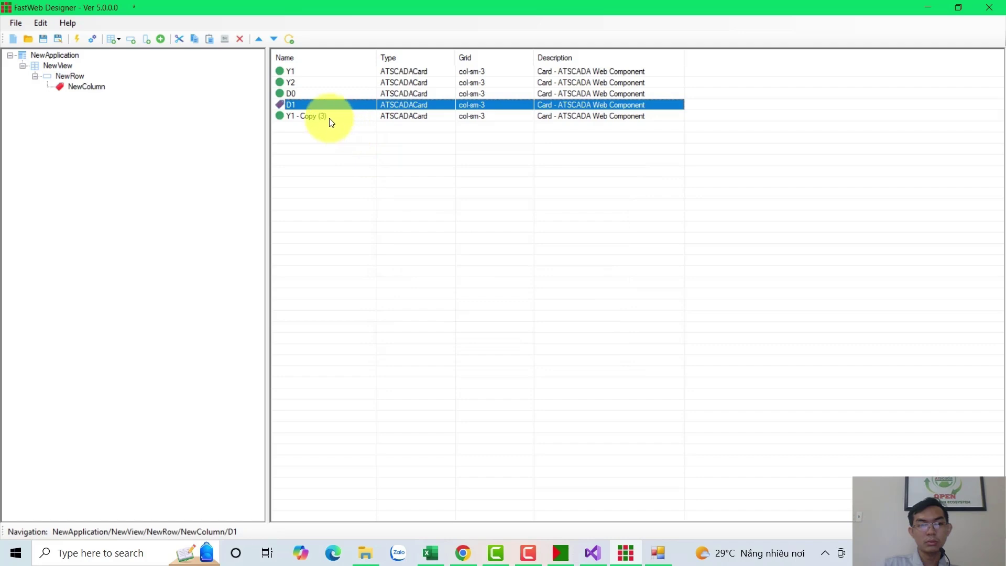
Step: Rename the card Y1 - Copy (3) to D2, with content D2 and tag DeltaDVP-12SA2.D2
left_click(328, 118)
double_click(328, 118)
left_click_drag(482, 228, 439, 229)
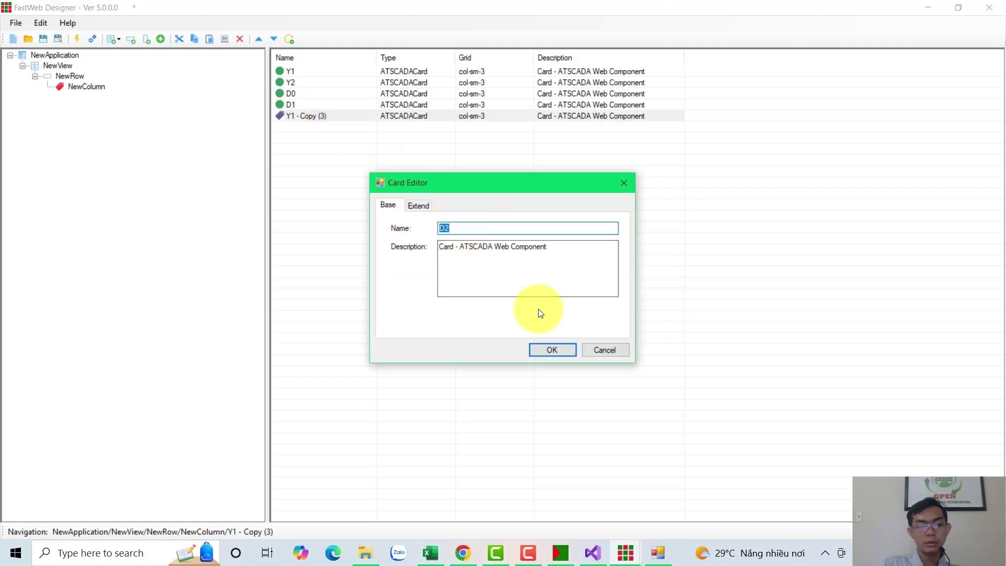
left_click(413, 208)
double_click(445, 228)
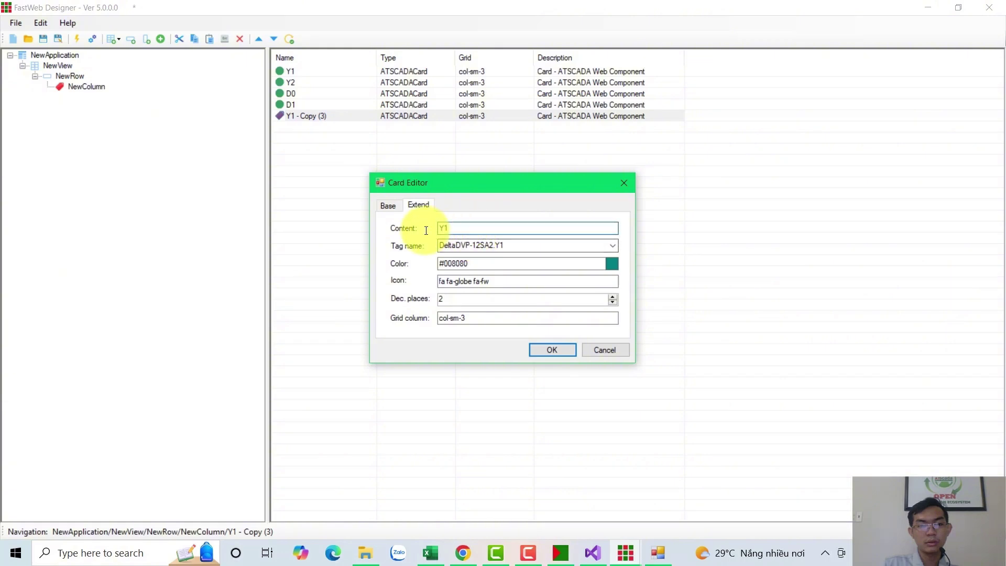
type("D2")
left_click(612, 246)
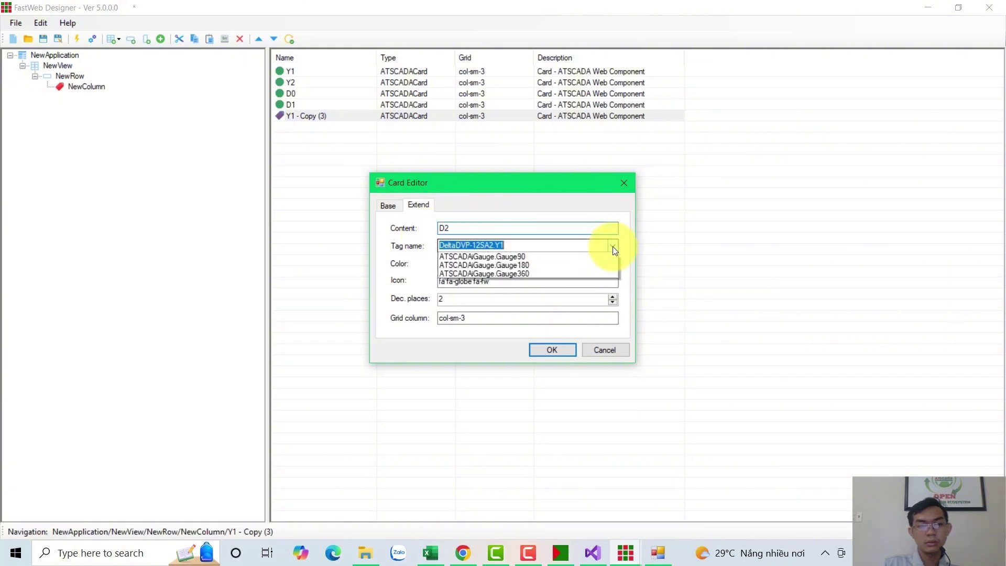
left_click(508, 286)
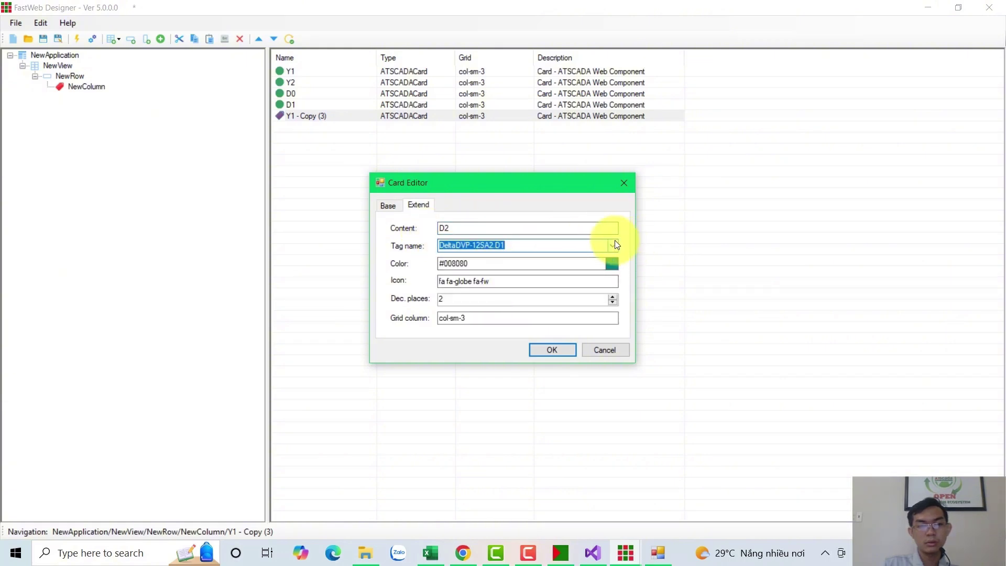
left_click(612, 246)
left_click(500, 291)
left_click(545, 350)
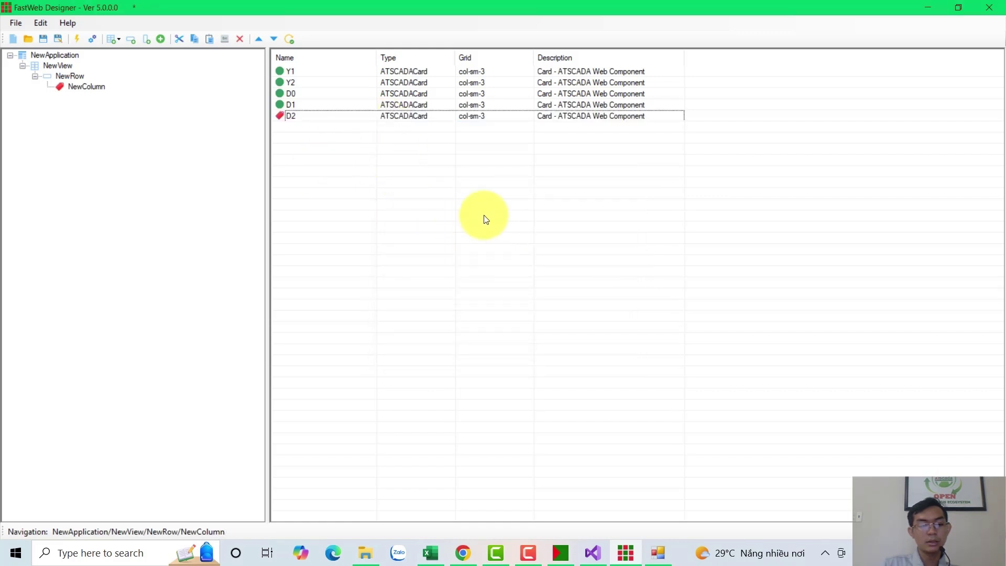
Step: Save the web application over ATSCADAWebConfig.xml in the ATDriver\Web\Template\AppConfig folder
key("ctrl+s")
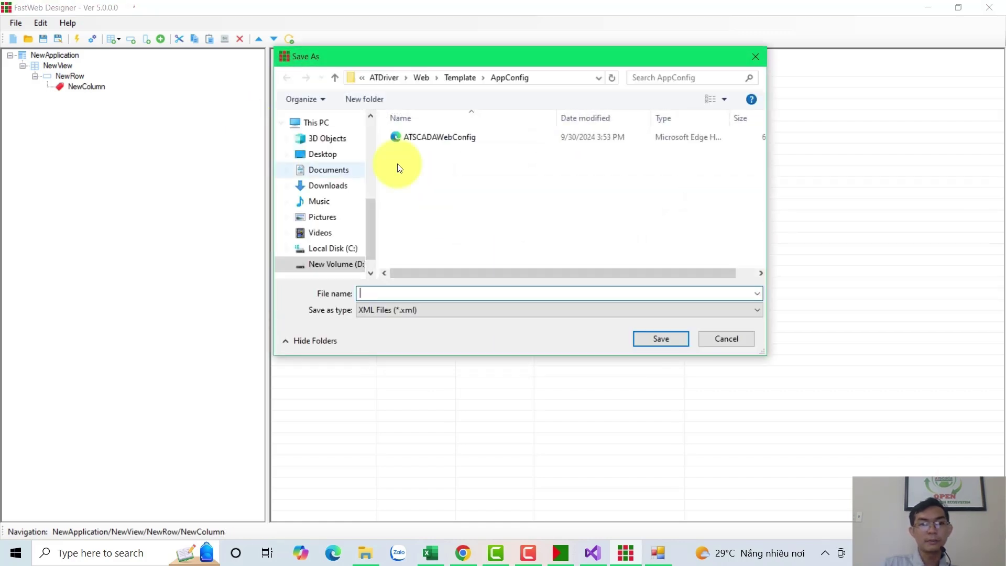
left_click(423, 78)
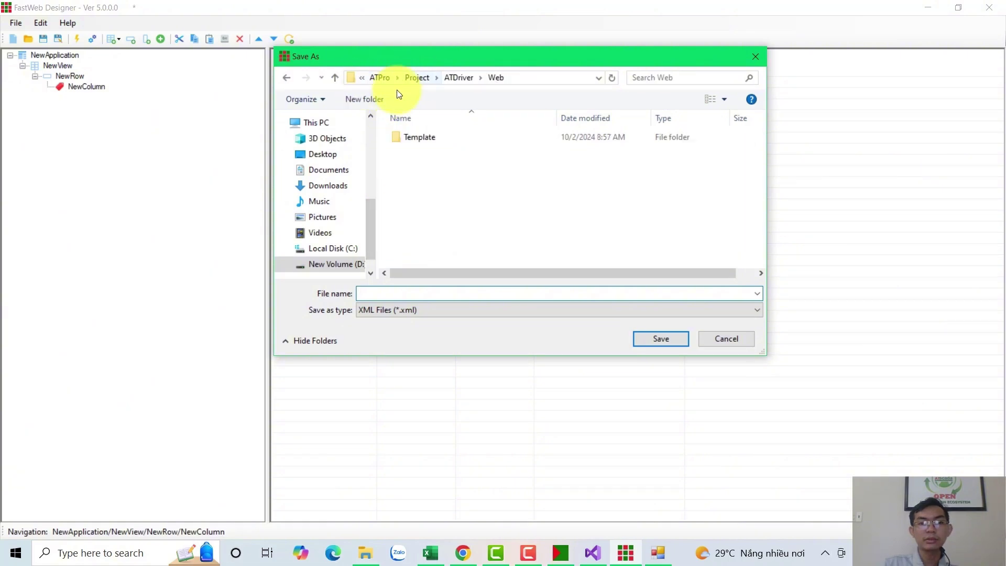
left_click(460, 78)
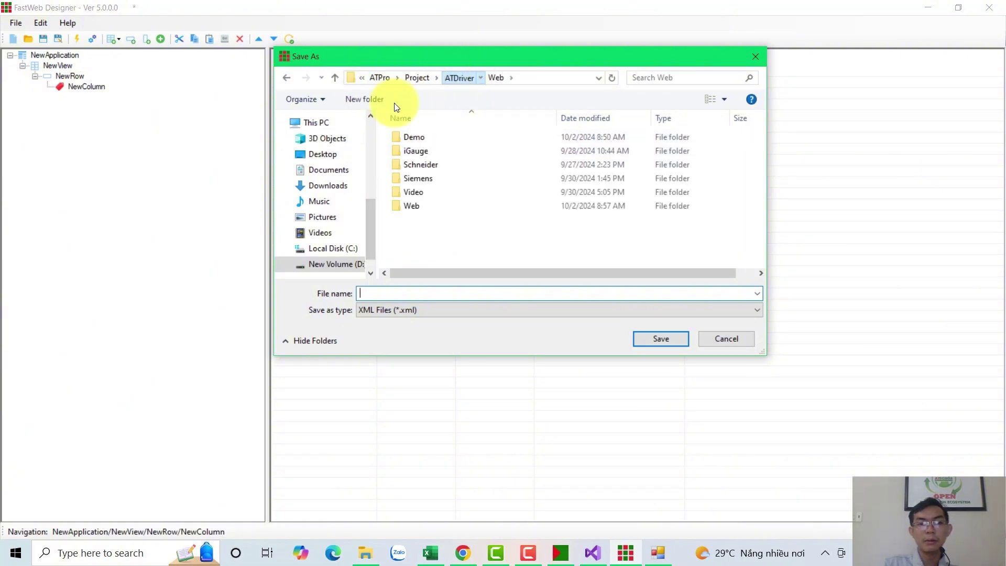
double_click(416, 204)
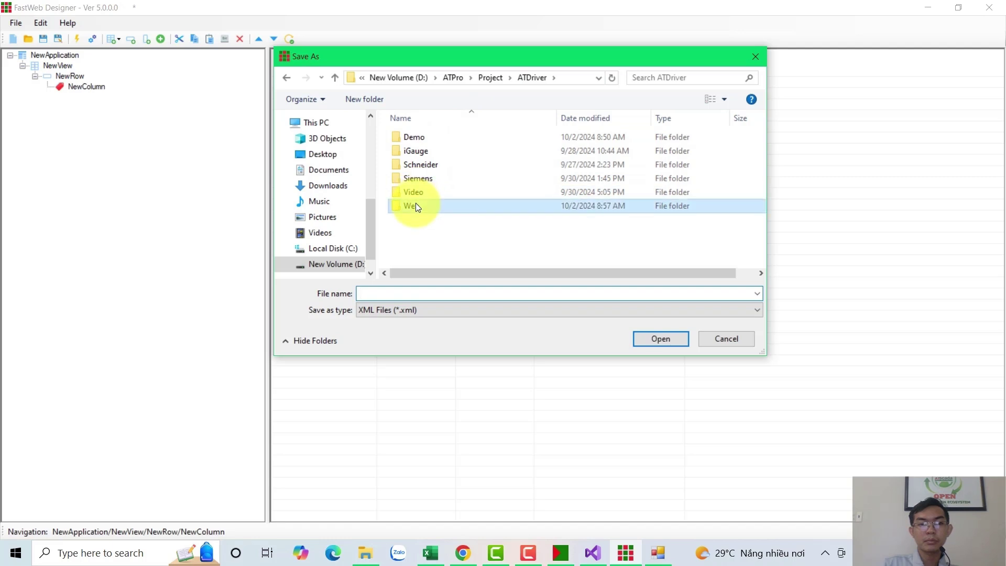
double_click(423, 136)
double_click(417, 138)
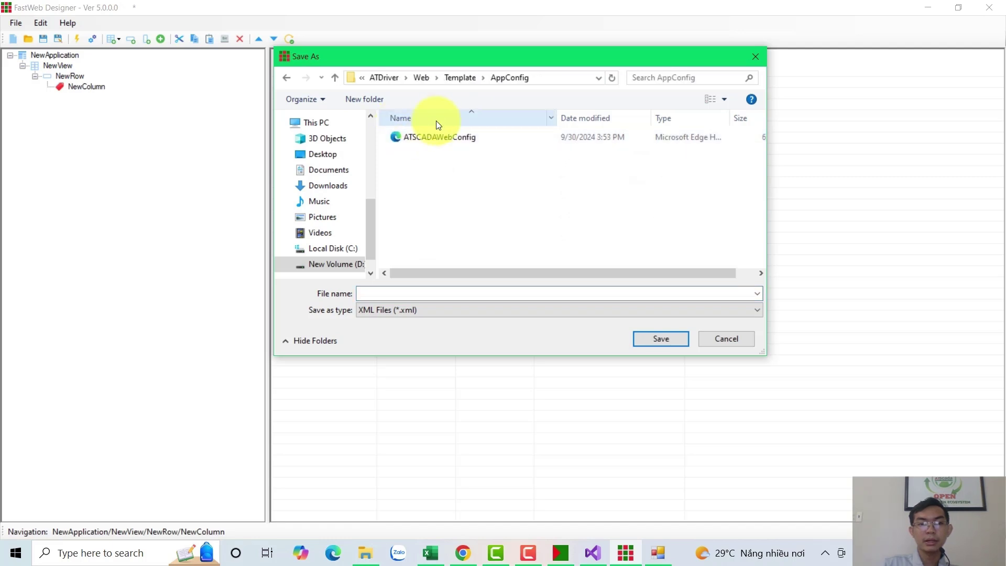
left_click(423, 135)
left_click(661, 339)
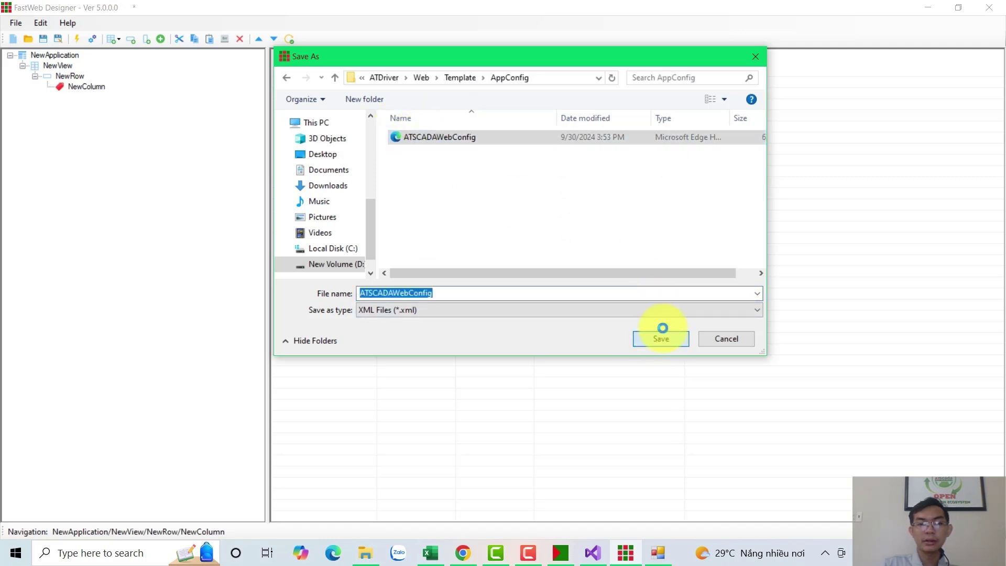
left_click(534, 274)
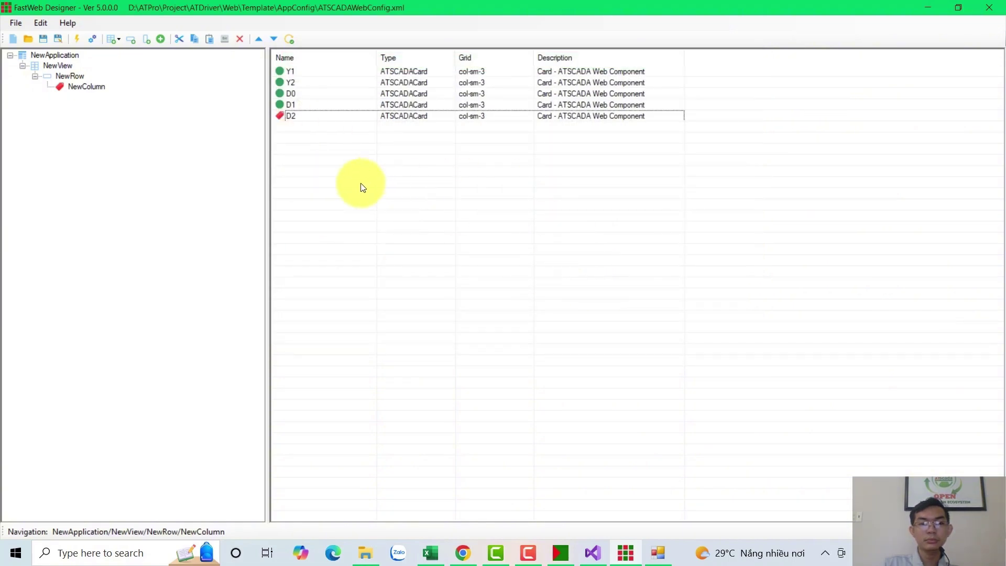
Step: Minimise FastWeb Designer, open Internet Information Services (IIS) Manager and expand the server's connection node
left_click(927, 9)
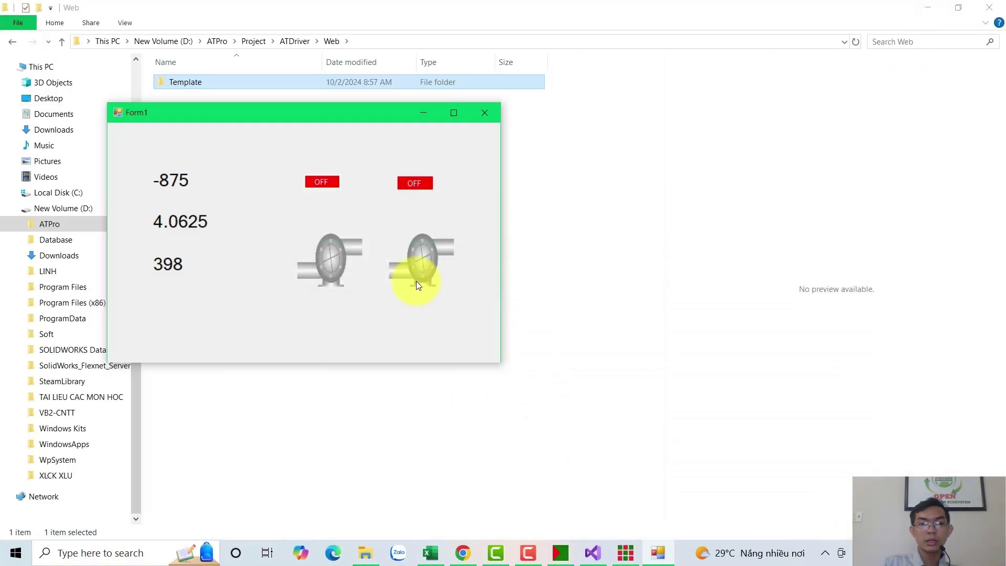
left_click(159, 549)
type("ii")
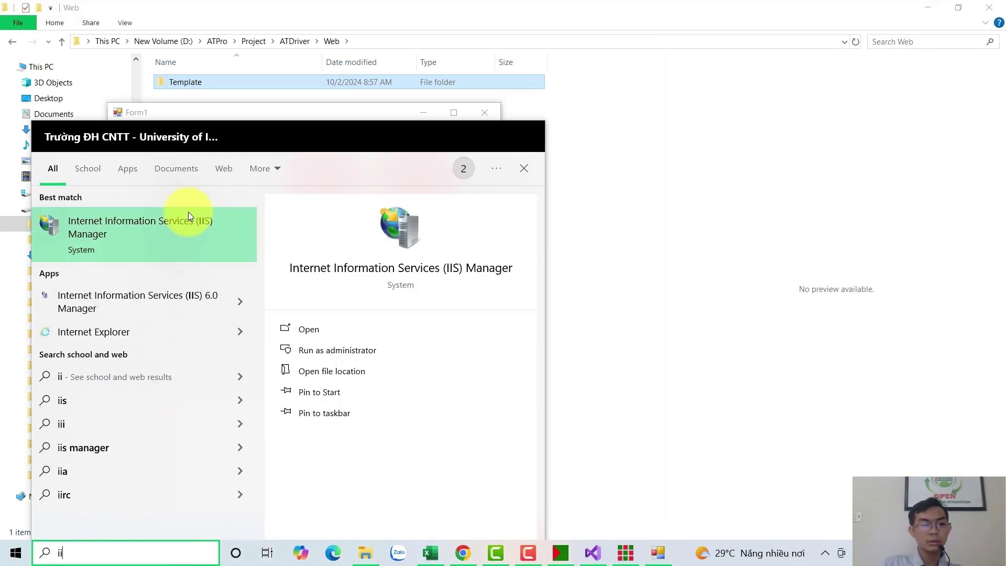
left_click(174, 253)
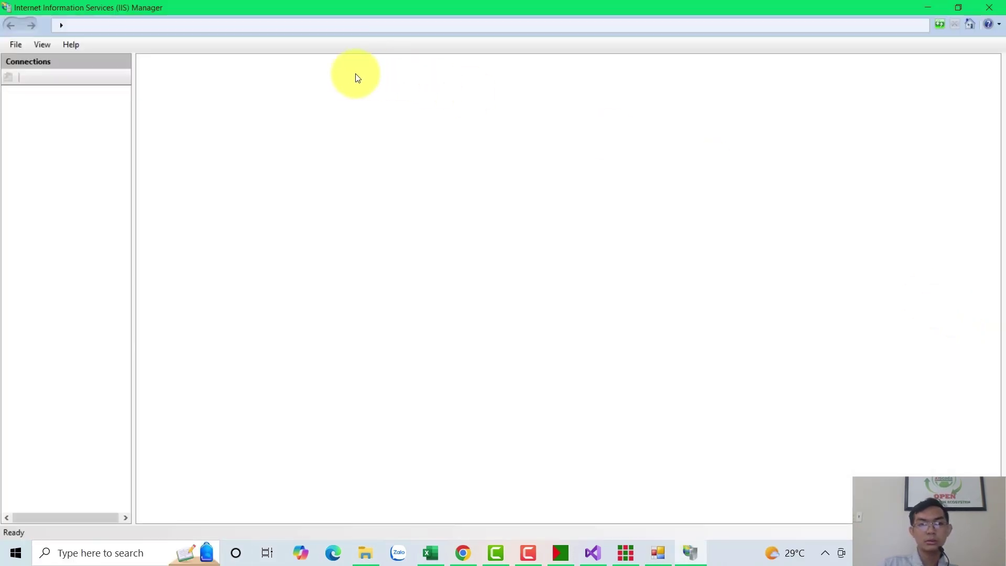
left_click(63, 91)
left_click(11, 91)
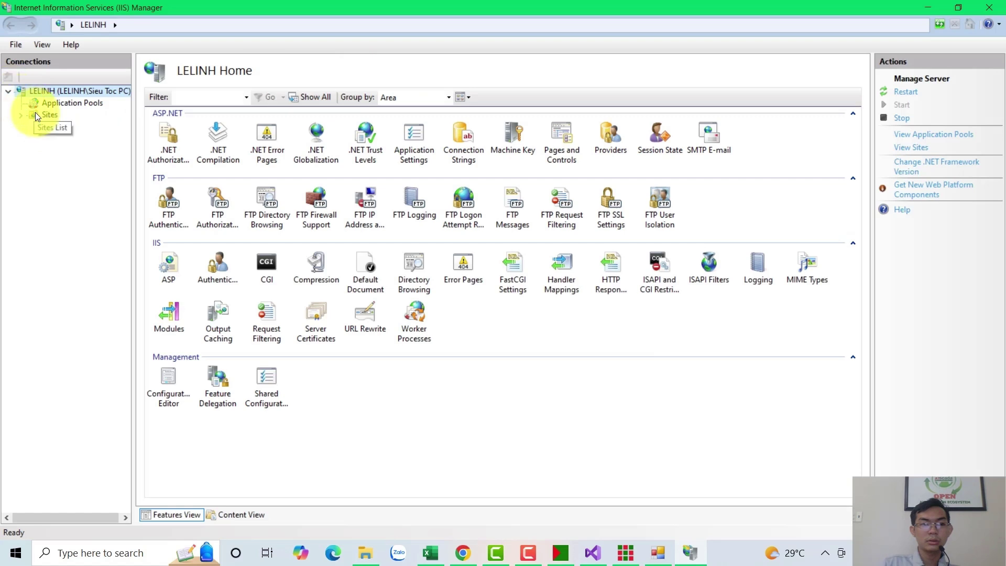
Step: Start adding a website named Delte that uses the .NET v4.5 application pool
right_click(36, 113)
left_click(92, 127)
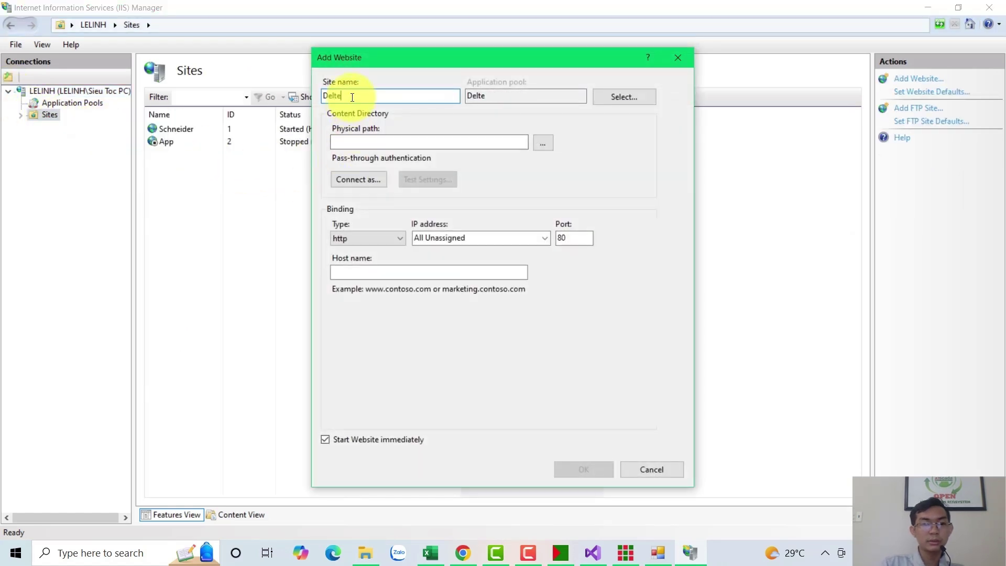
left_click(620, 98)
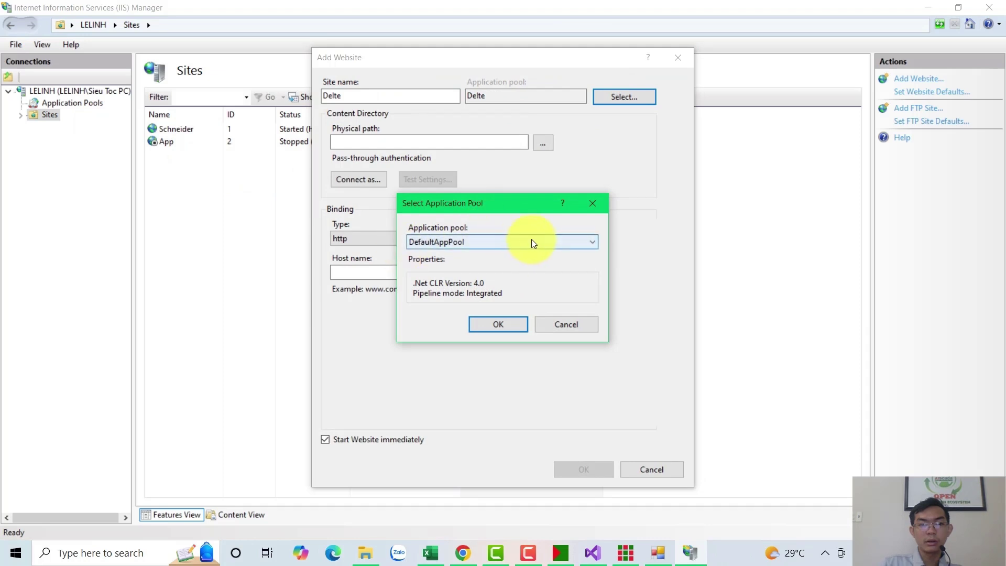
left_click(503, 240)
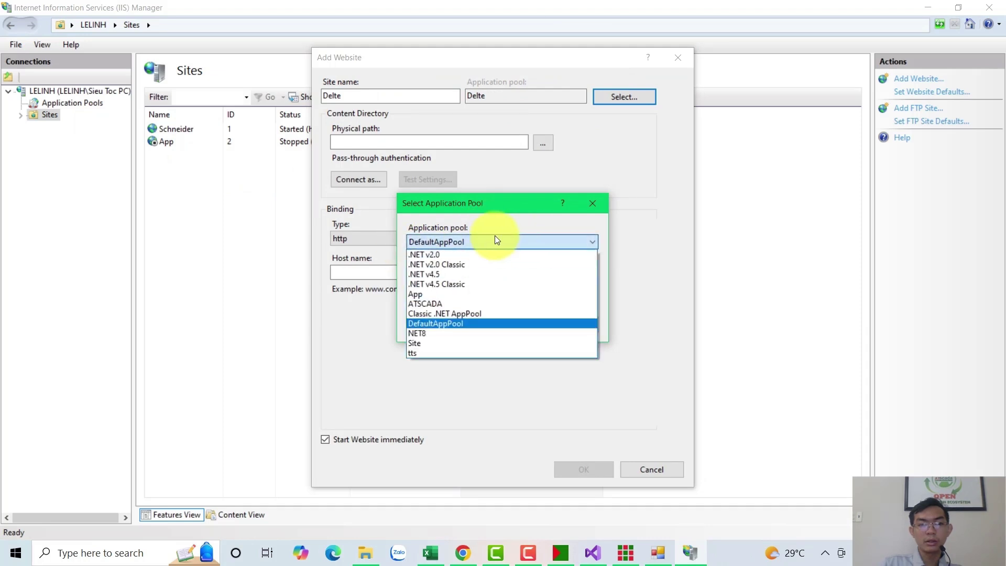
left_click(441, 275)
left_click(507, 325)
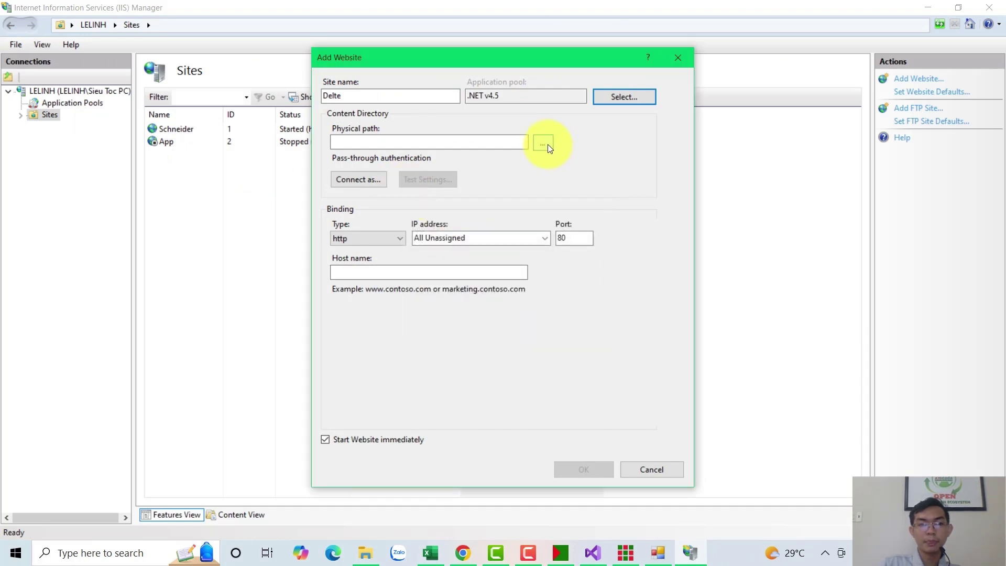
Step: Set the new website's physical path to D:\ATPro\Project\ATDriver\Web\Template
left_click(544, 143)
scroll(505, 324, "down", 3)
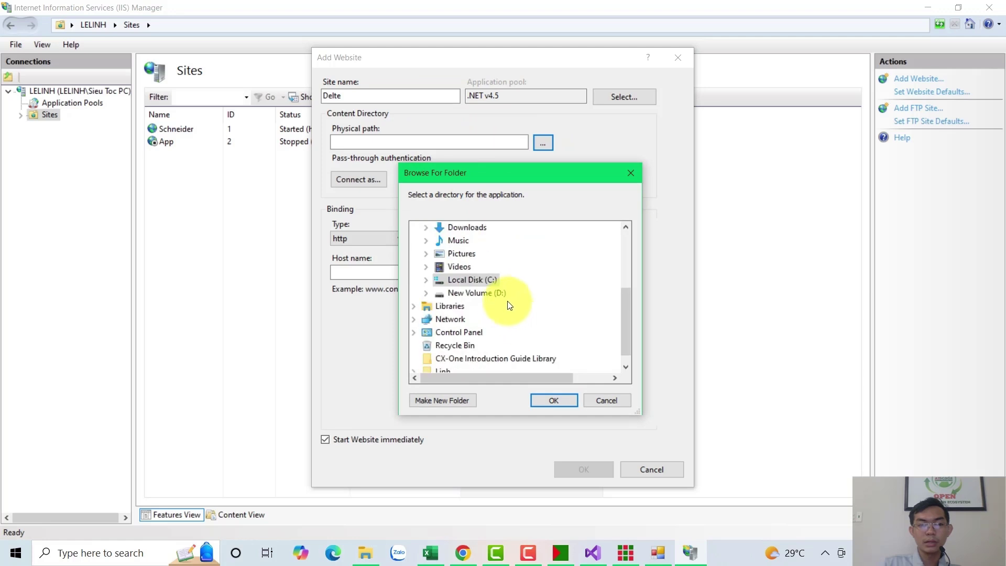
double_click(482, 293)
double_click(466, 242)
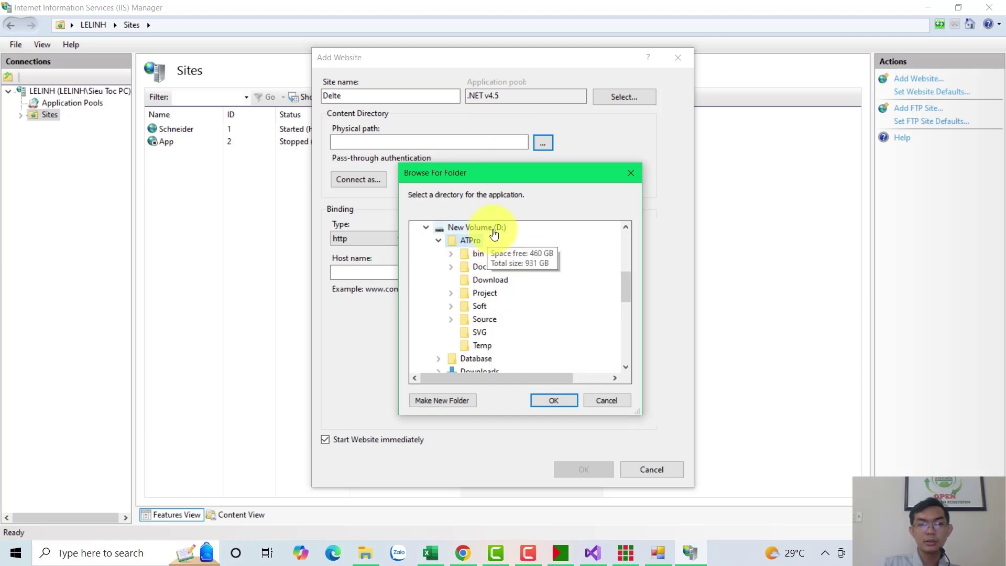
double_click(474, 281)
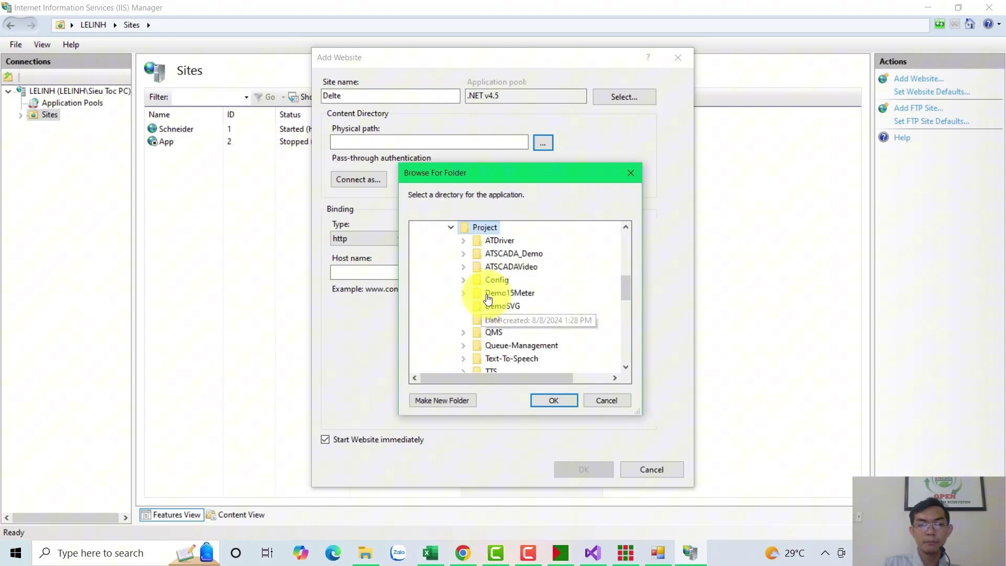
double_click(497, 241)
scroll(504, 320, "up", 1)
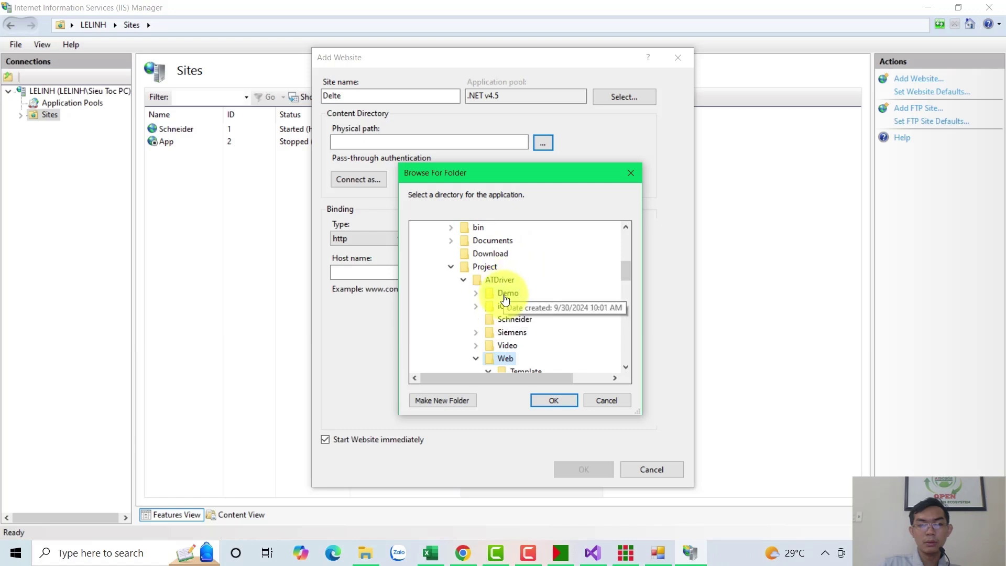
scroll(504, 320, "down", 1)
double_click(504, 319)
double_click(524, 332)
left_click(573, 401)
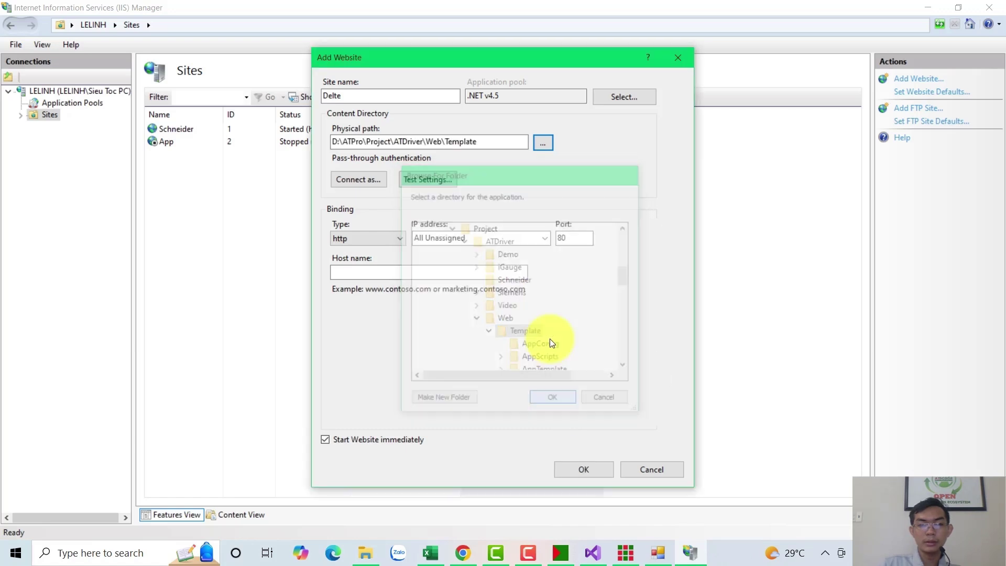
Step: Bind the website to IP address 192.168.1.56 on port 9050 and create it
left_click(545, 238)
left_click(452, 261)
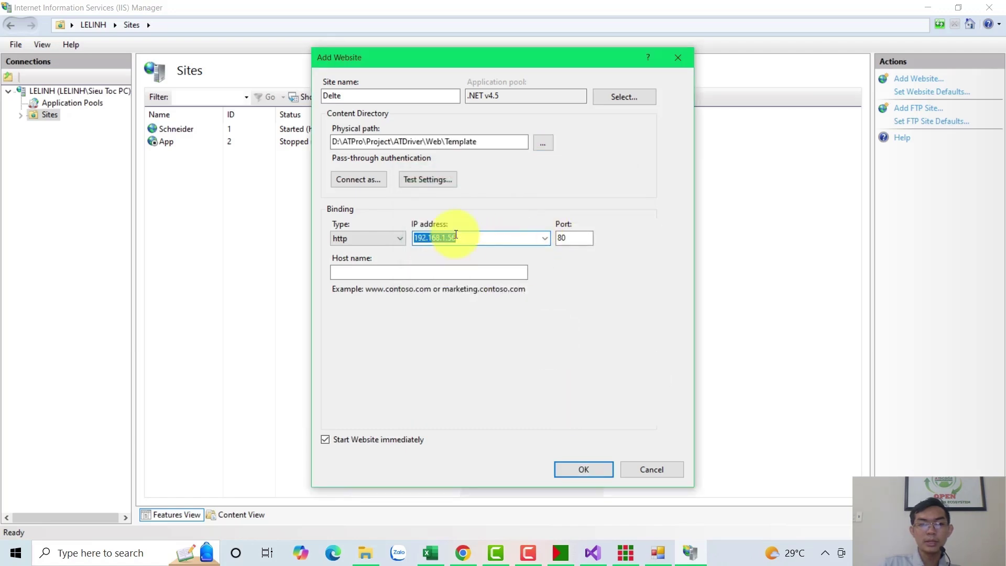
double_click(563, 237)
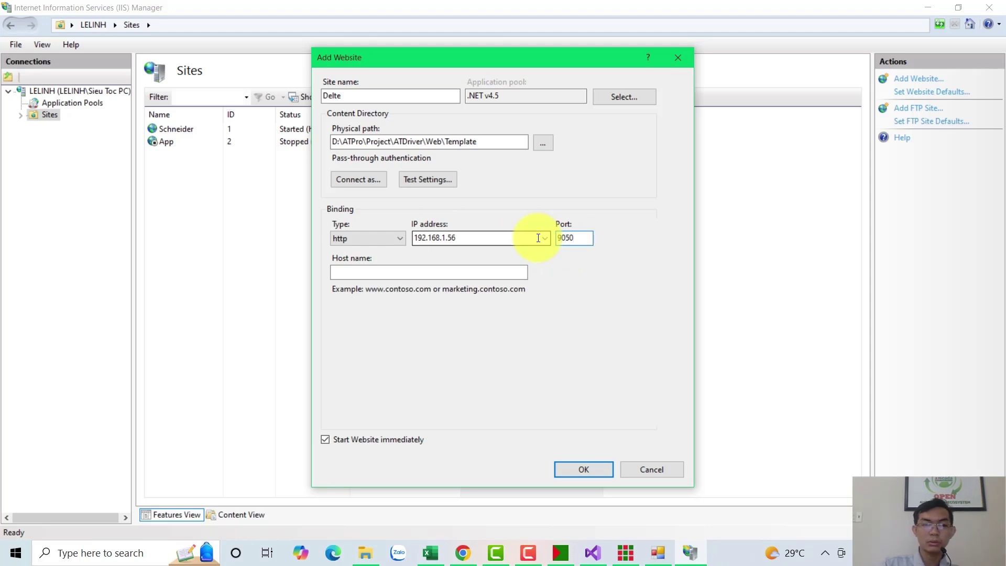
type("9050")
left_click(587, 470)
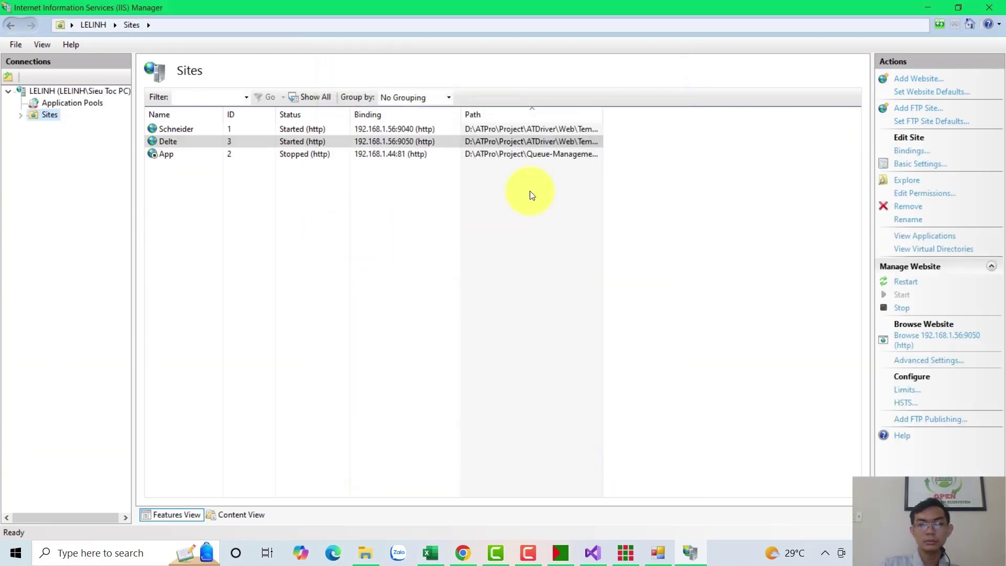
Step: Browse the Delte website at 192.168.1.56:9050 in the web browser
left_click(414, 182)
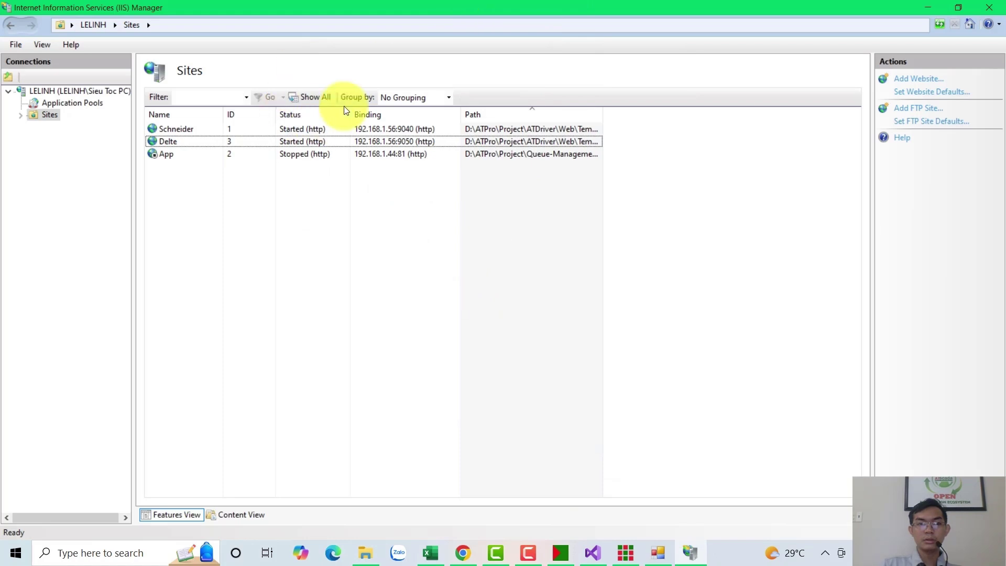
left_click(227, 142)
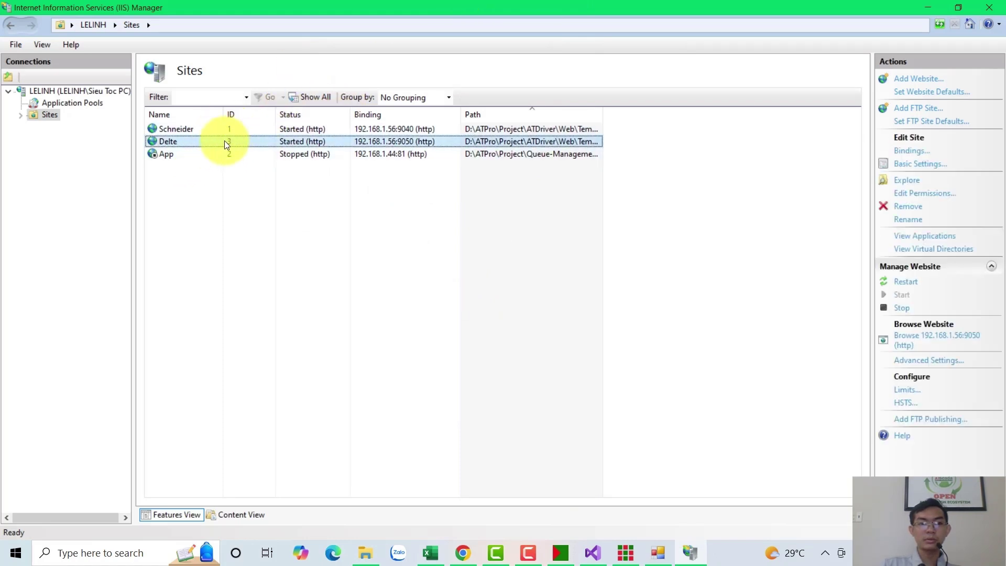
left_click(931, 341)
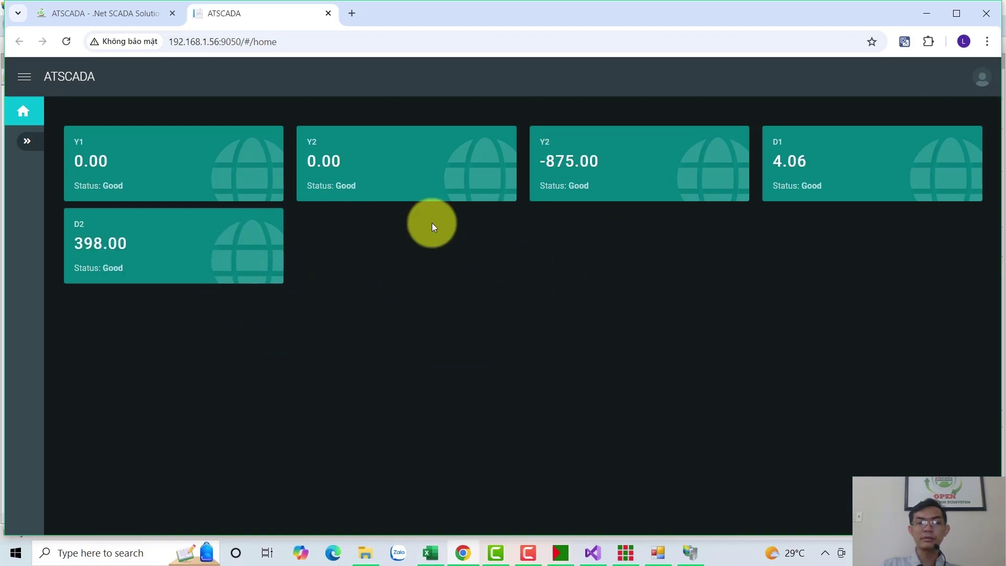
Step: Bring up ATDriver Server over the web page, keeping the cards in view and showing the tag value column
left_click(825, 553)
right_click(804, 481)
left_click(789, 476)
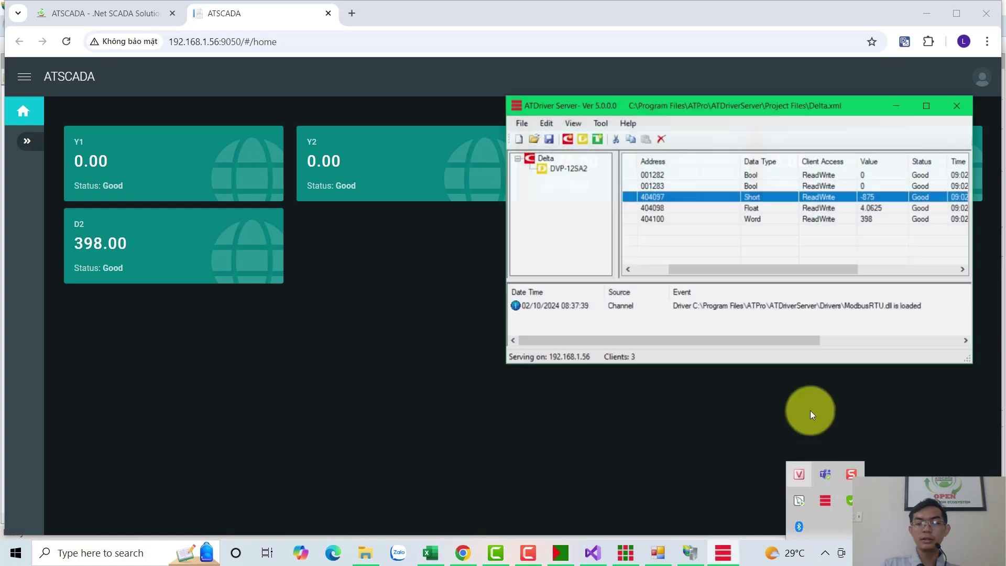
left_click_drag(700, 101, 469, 211)
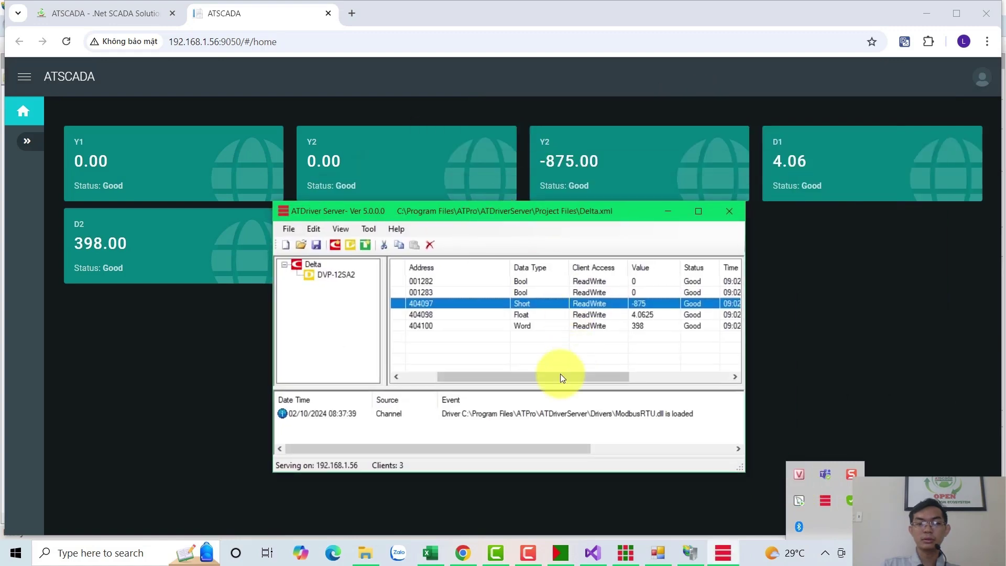
left_click_drag(560, 373, 703, 379)
Step: Write the value 1 to tag Y1 of the DVP-12SA2 device
left_click(465, 281)
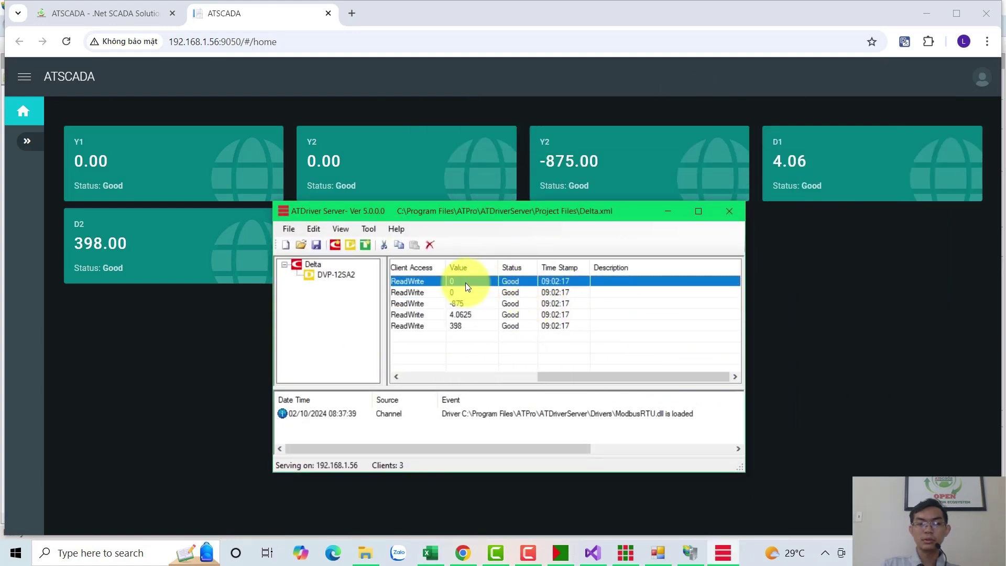
right_click(465, 282)
left_click(489, 288)
type("1")
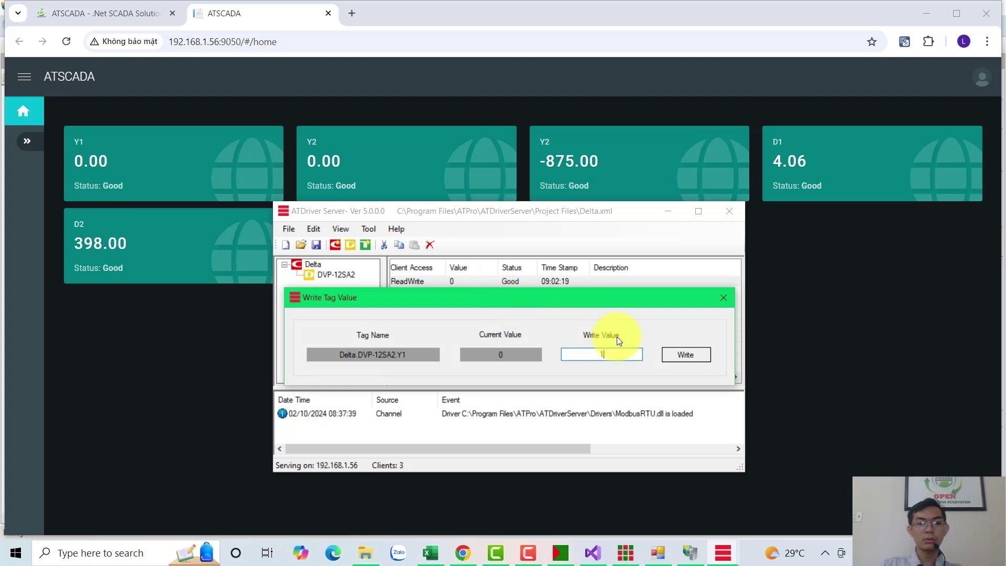
left_click(676, 354)
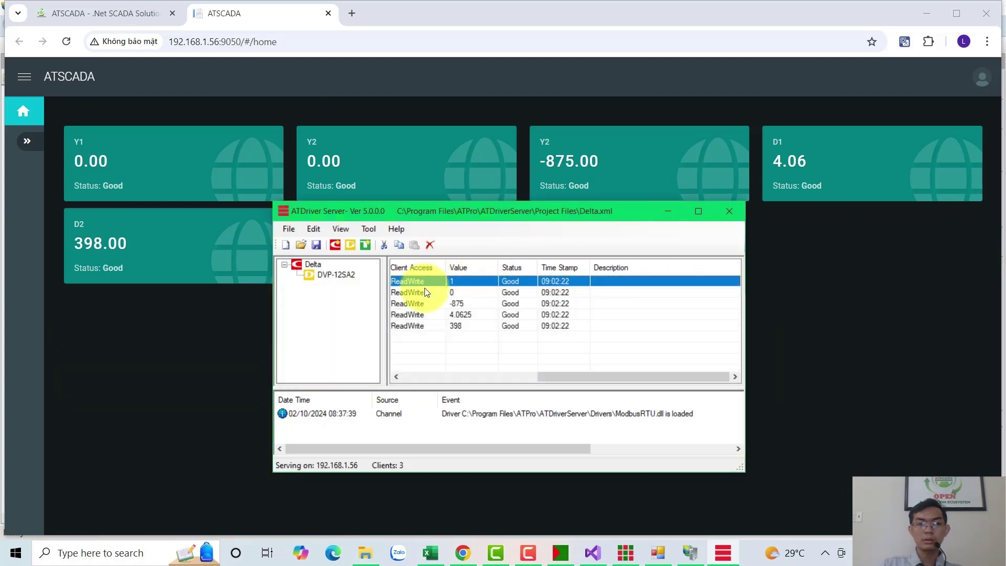
Step: Write the value 500 to tag D2 of the DVP-12SA2 device and close the write dialog
left_click(473, 314)
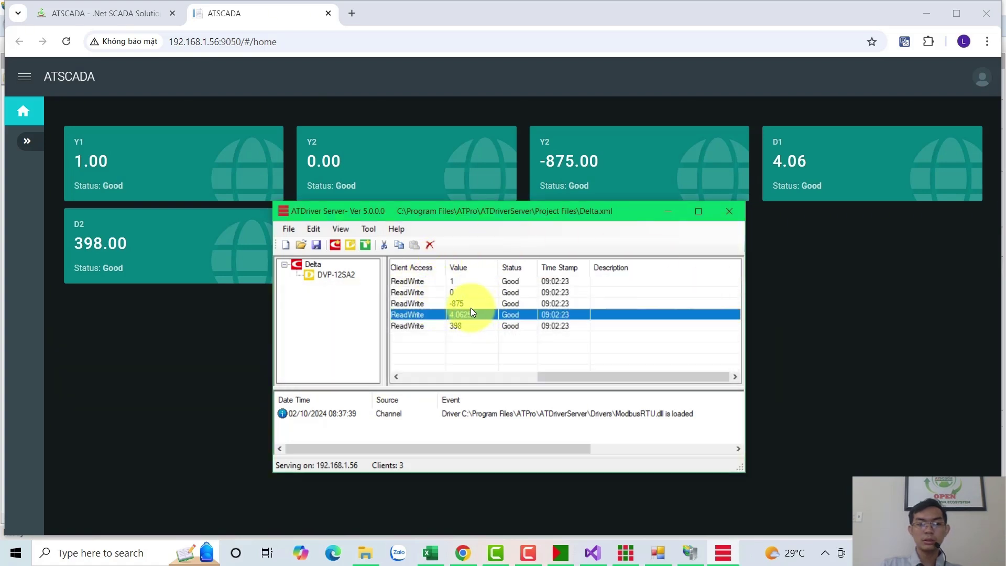
right_click(467, 325)
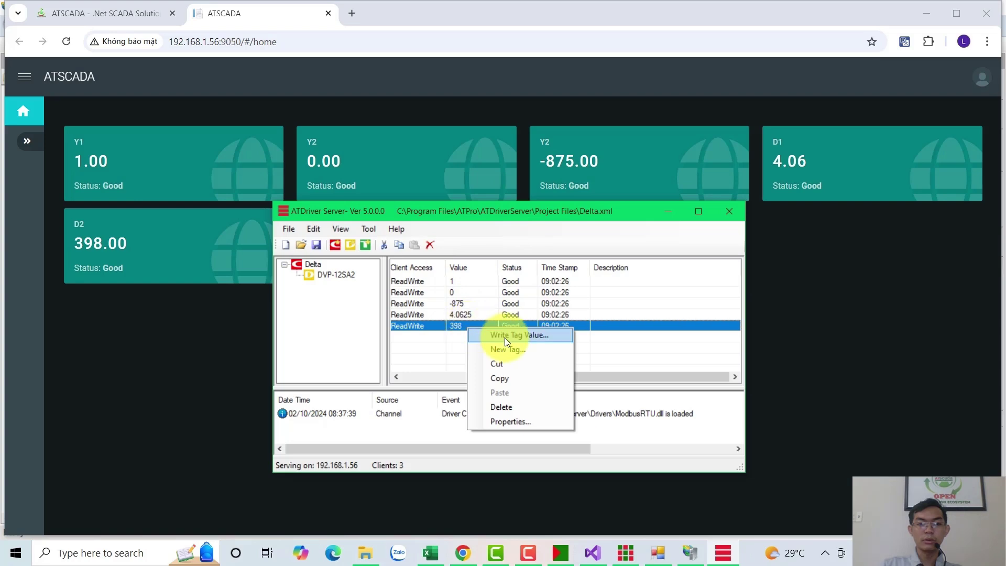
left_click(504, 335)
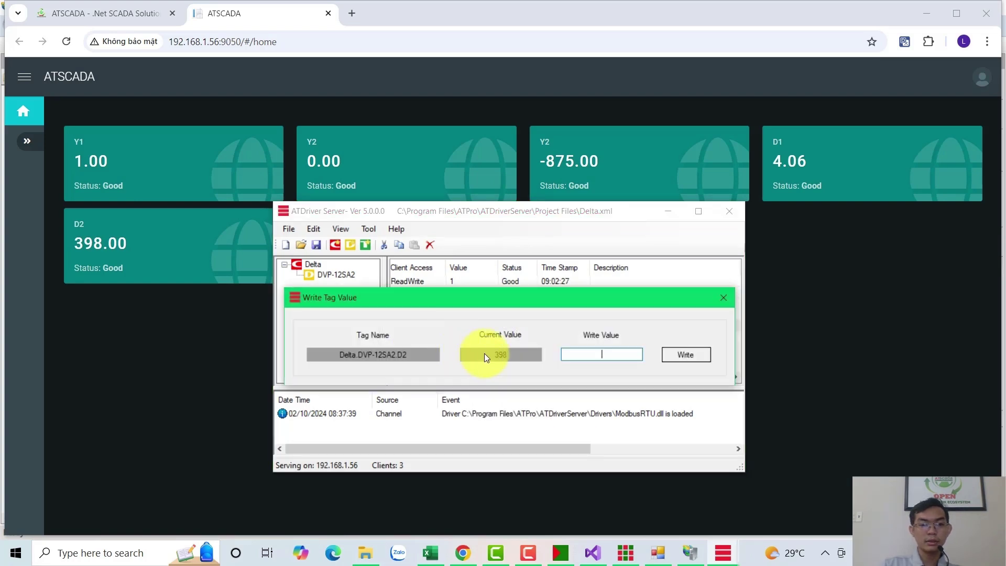
type("500")
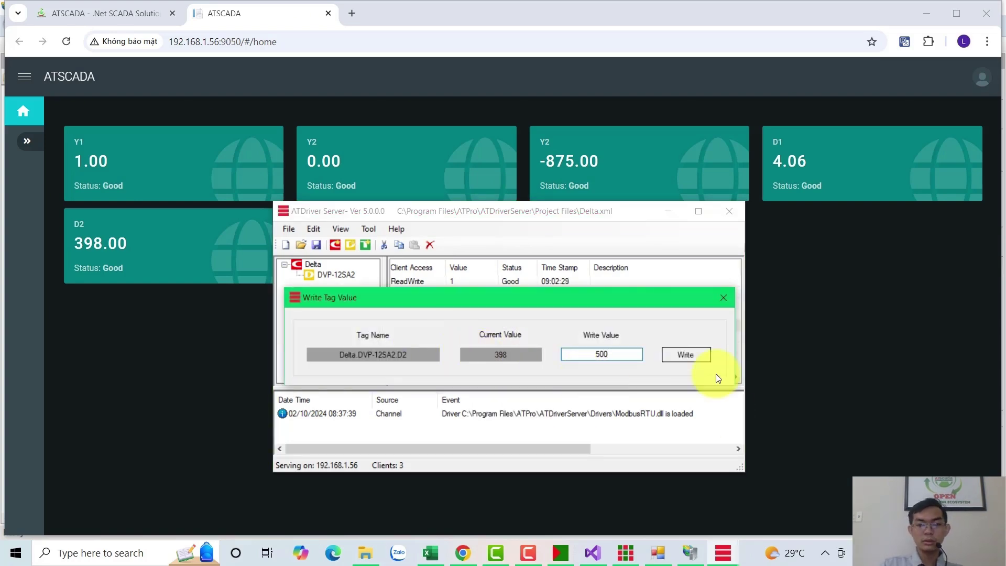
left_click(677, 354)
left_click(722, 297)
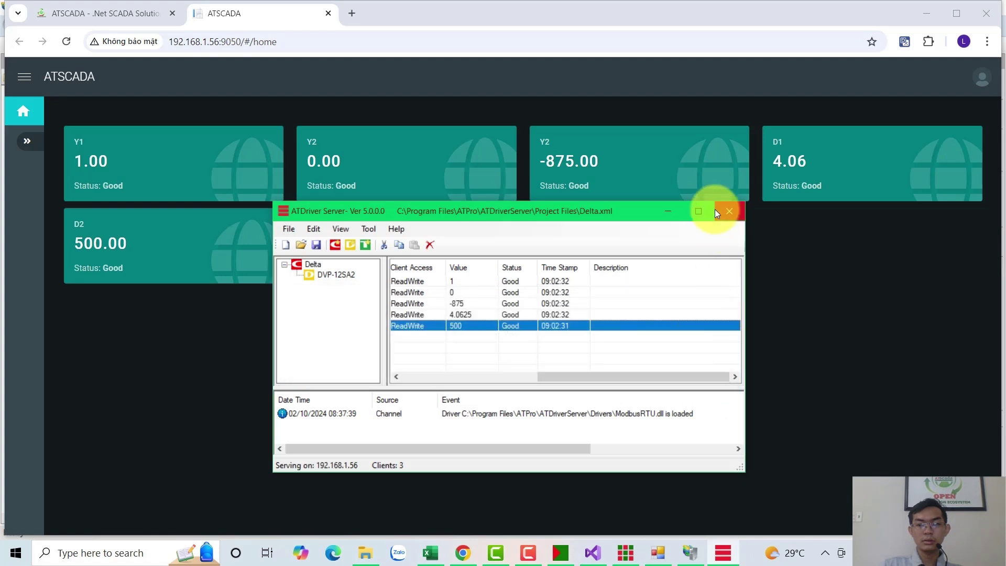
Step: Minimise ATDriver Server, the browser, IIS Manager and the Form1 app, and show the desktop
left_click(671, 210)
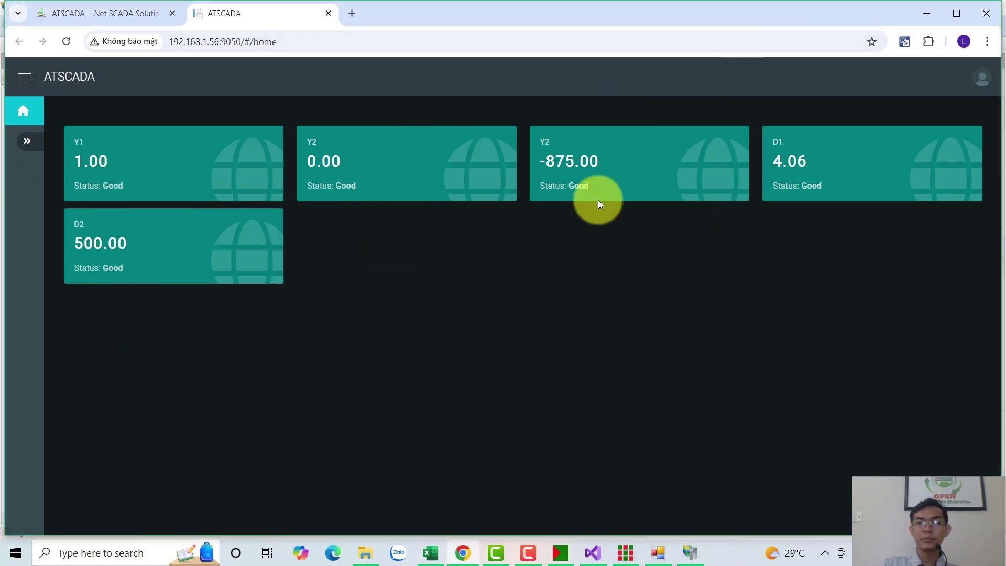
left_click(927, 14)
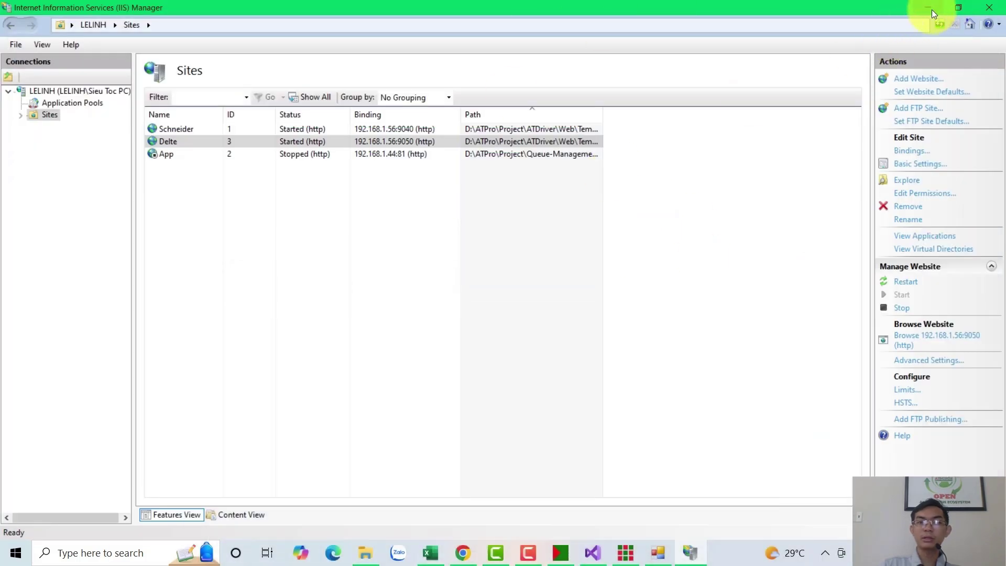
left_click(930, 8)
left_click(423, 113)
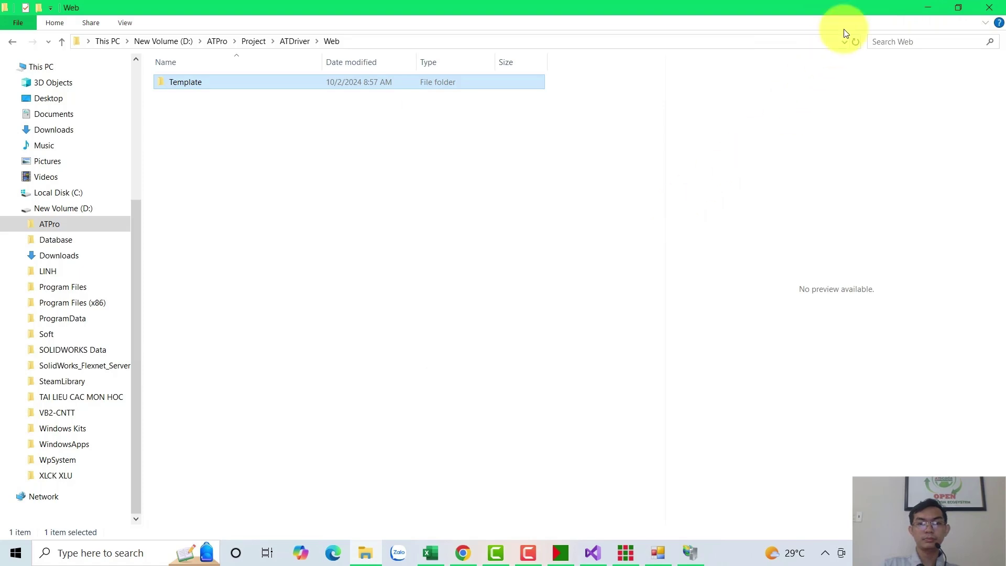
key("super+d")
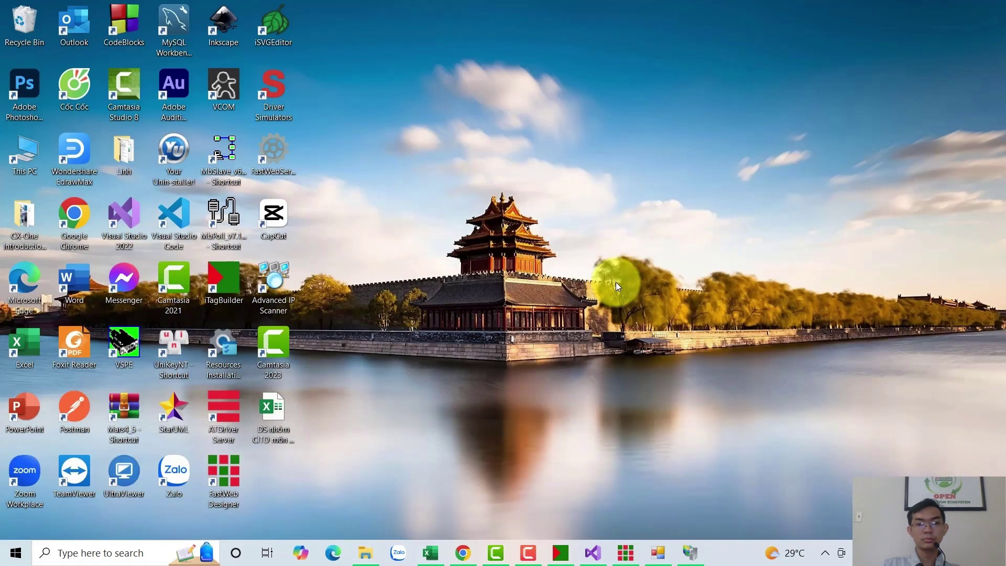